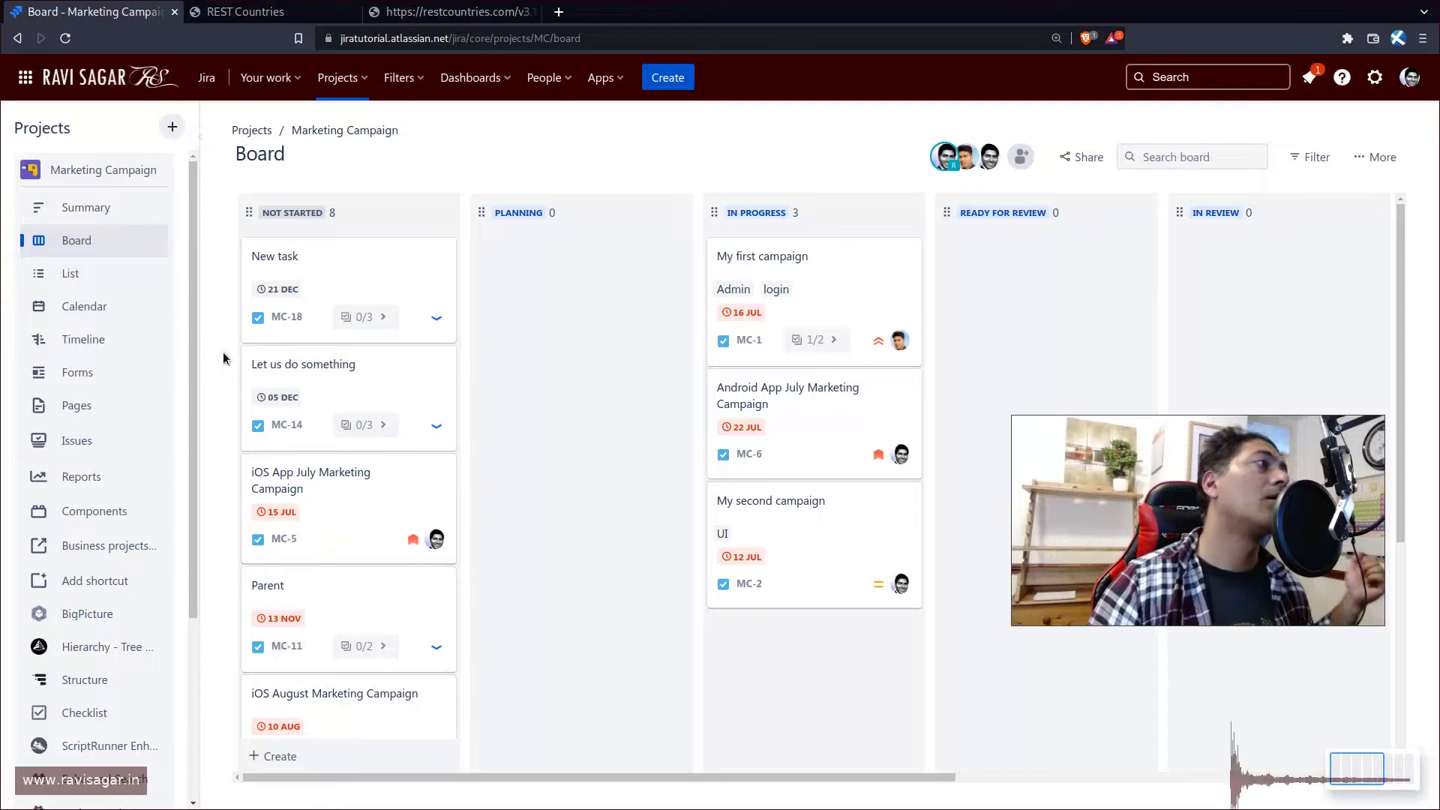
- Open the Request for Marketing form from the Marketing Campaign project's Forms page
{"action": "left_click", "coordinate": [66, 386]}
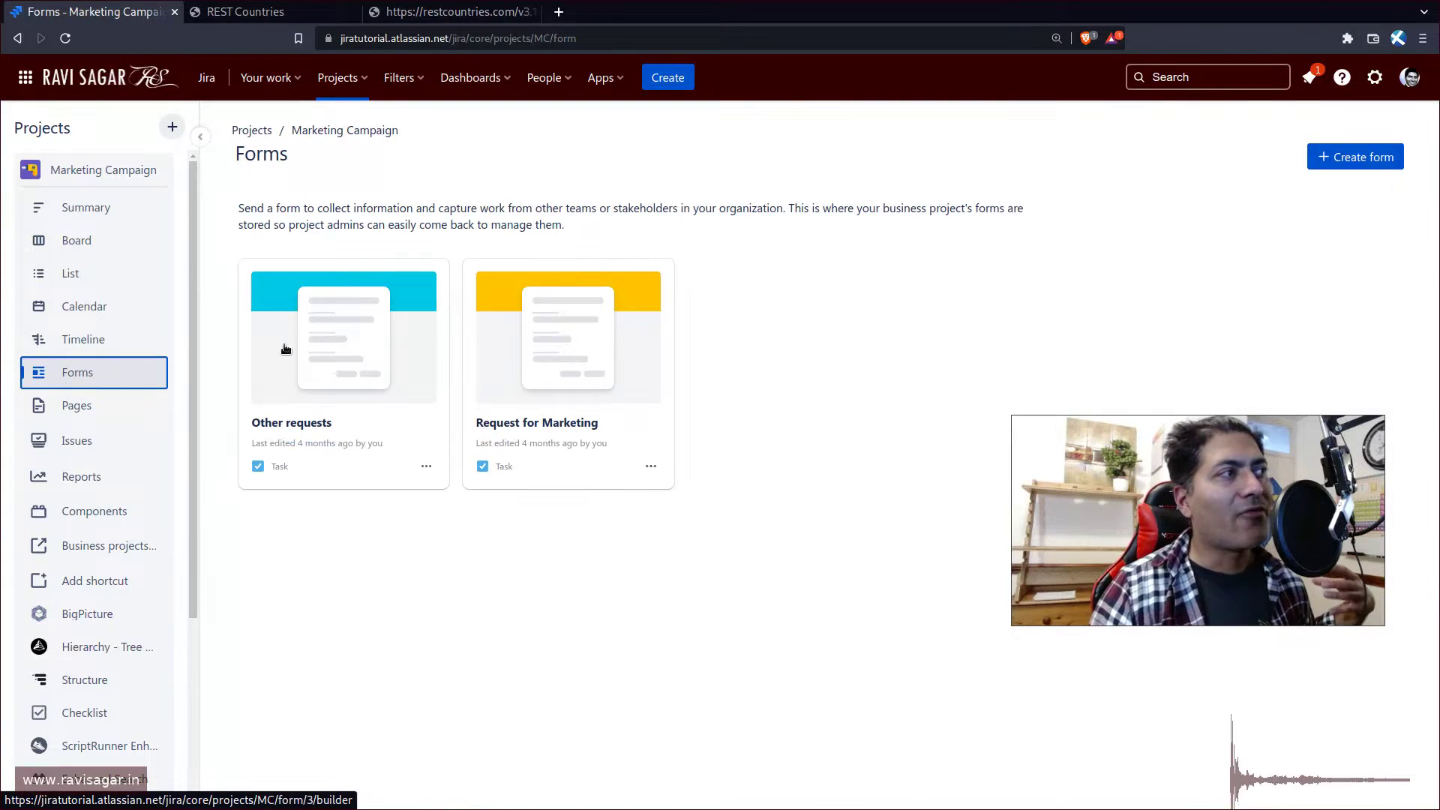
{"action": "left_click", "coordinate": [543, 375]}
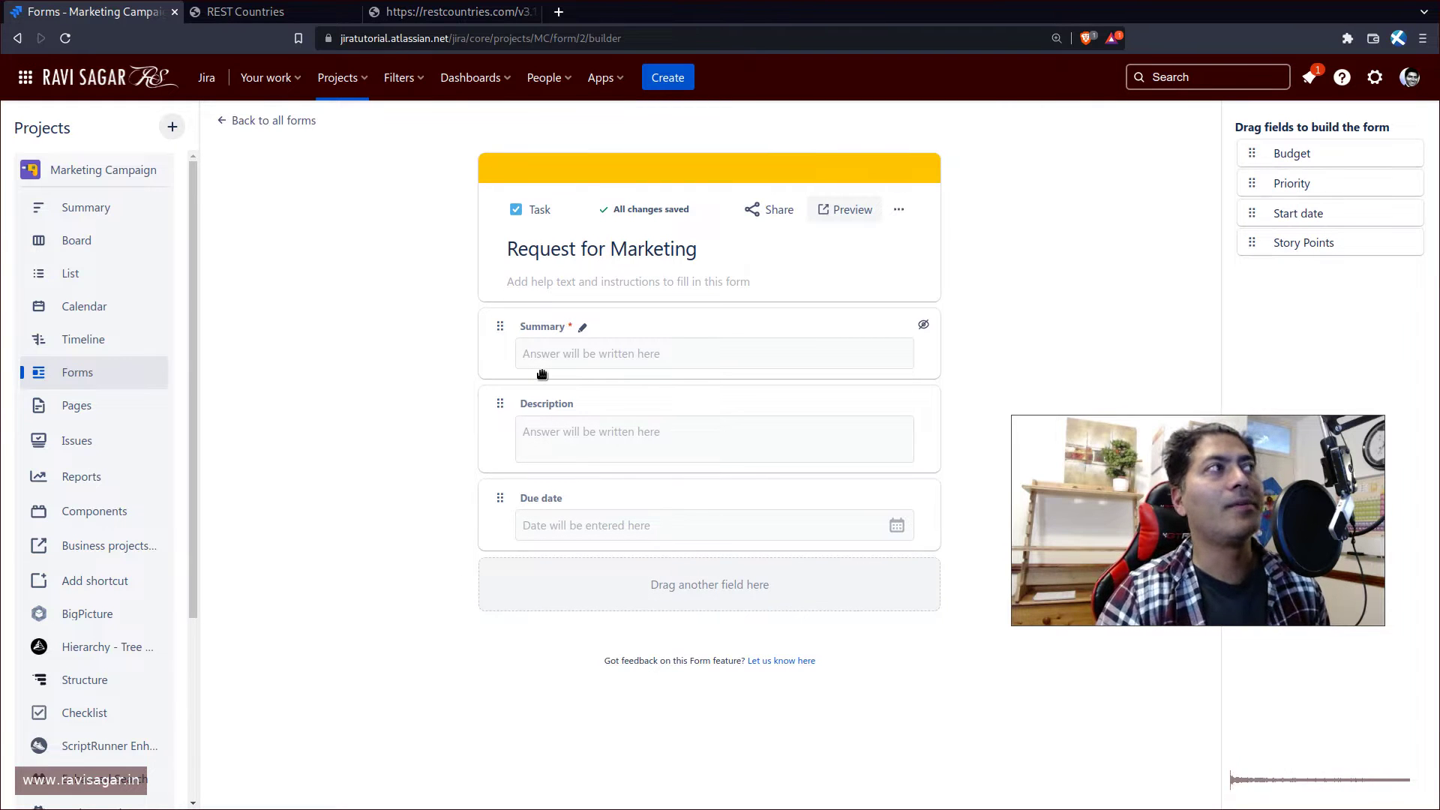
- Preview the Request for Marketing form, load its URL in a private window, then return to the builder
{"action": "left_click", "coordinate": [859, 217]}
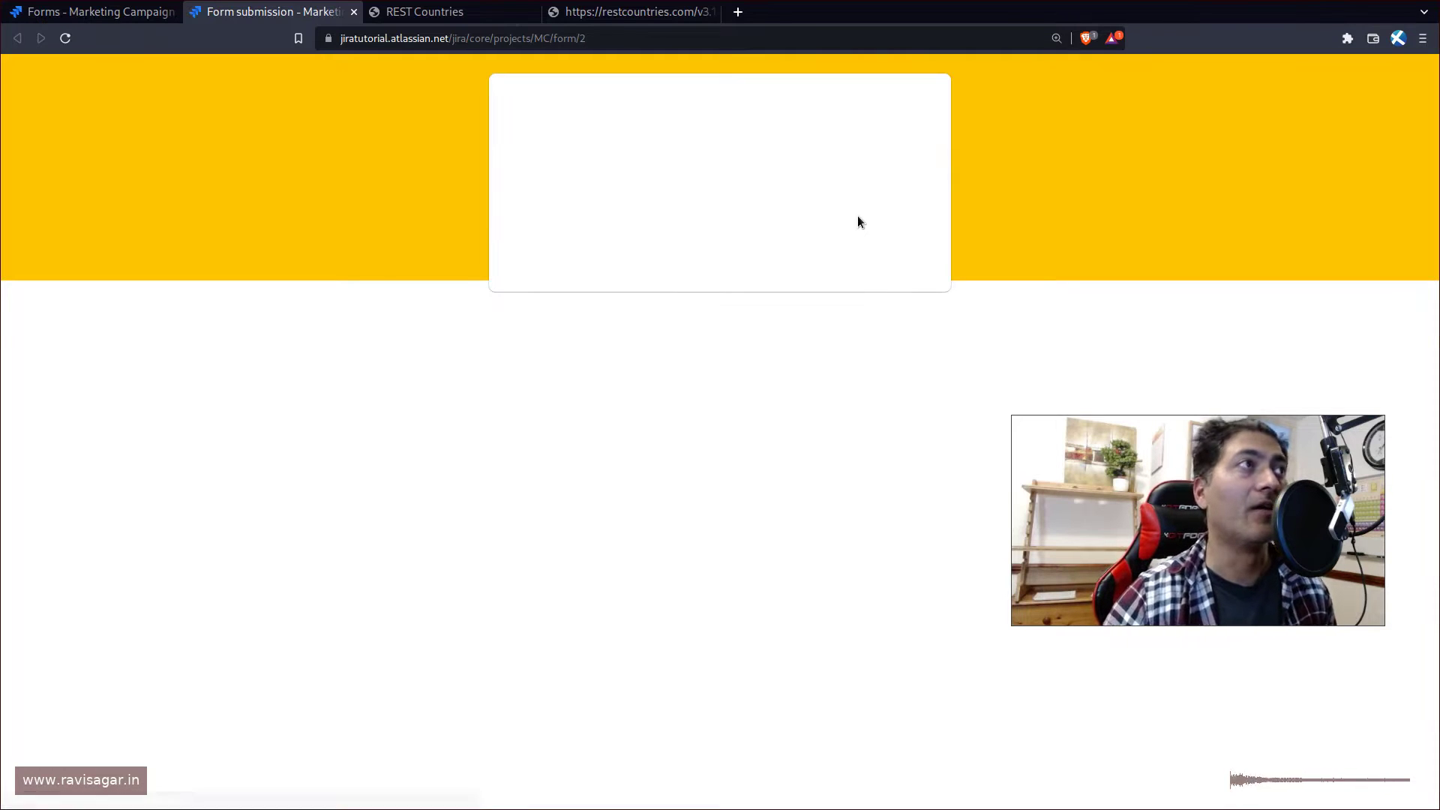
{"action": "left_click", "coordinate": [470, 41]}
{"action": "key", "text": "ctrl+c"}
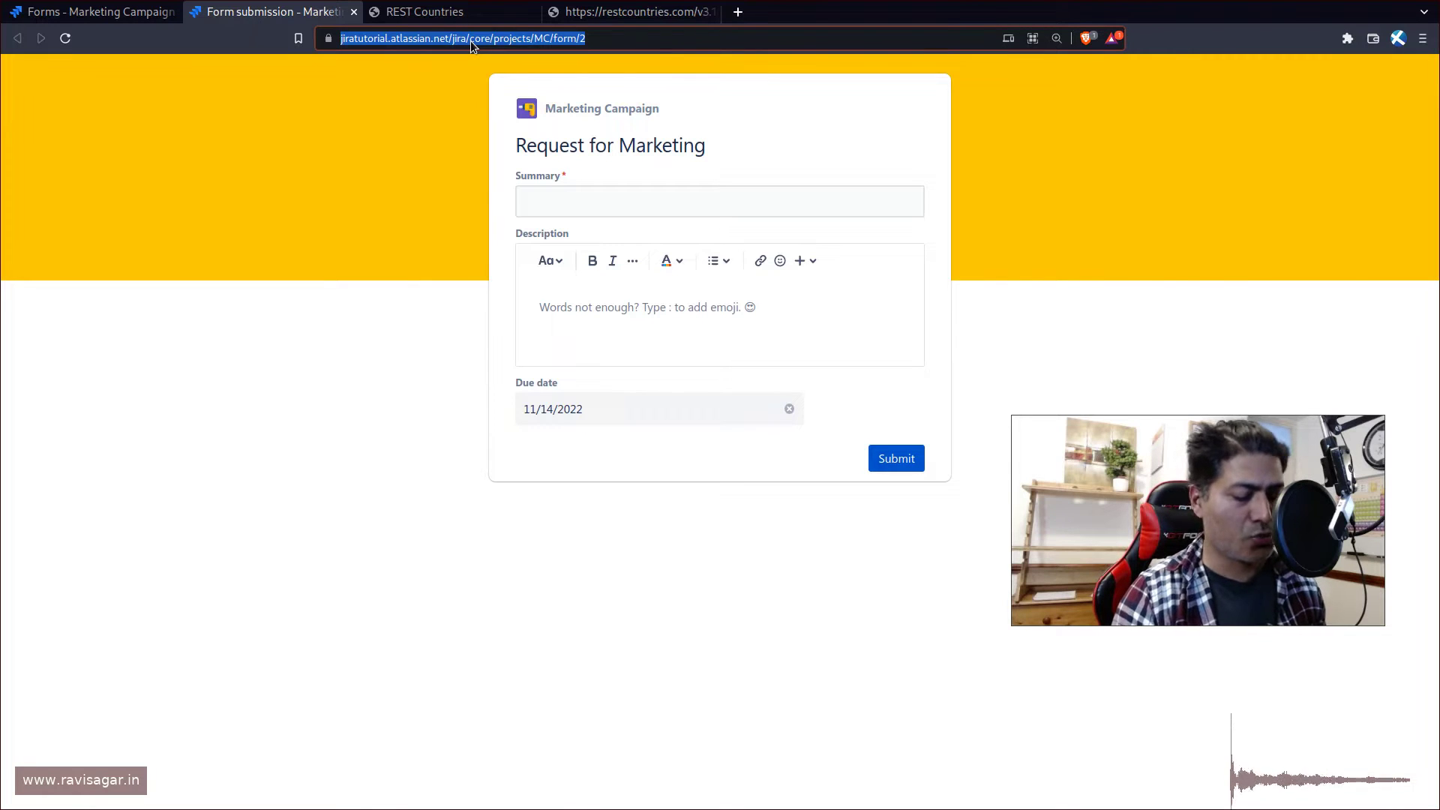
{"action": "key", "text": "ctrl+shift+n"}
{"action": "key", "text": "ctrl+v"}
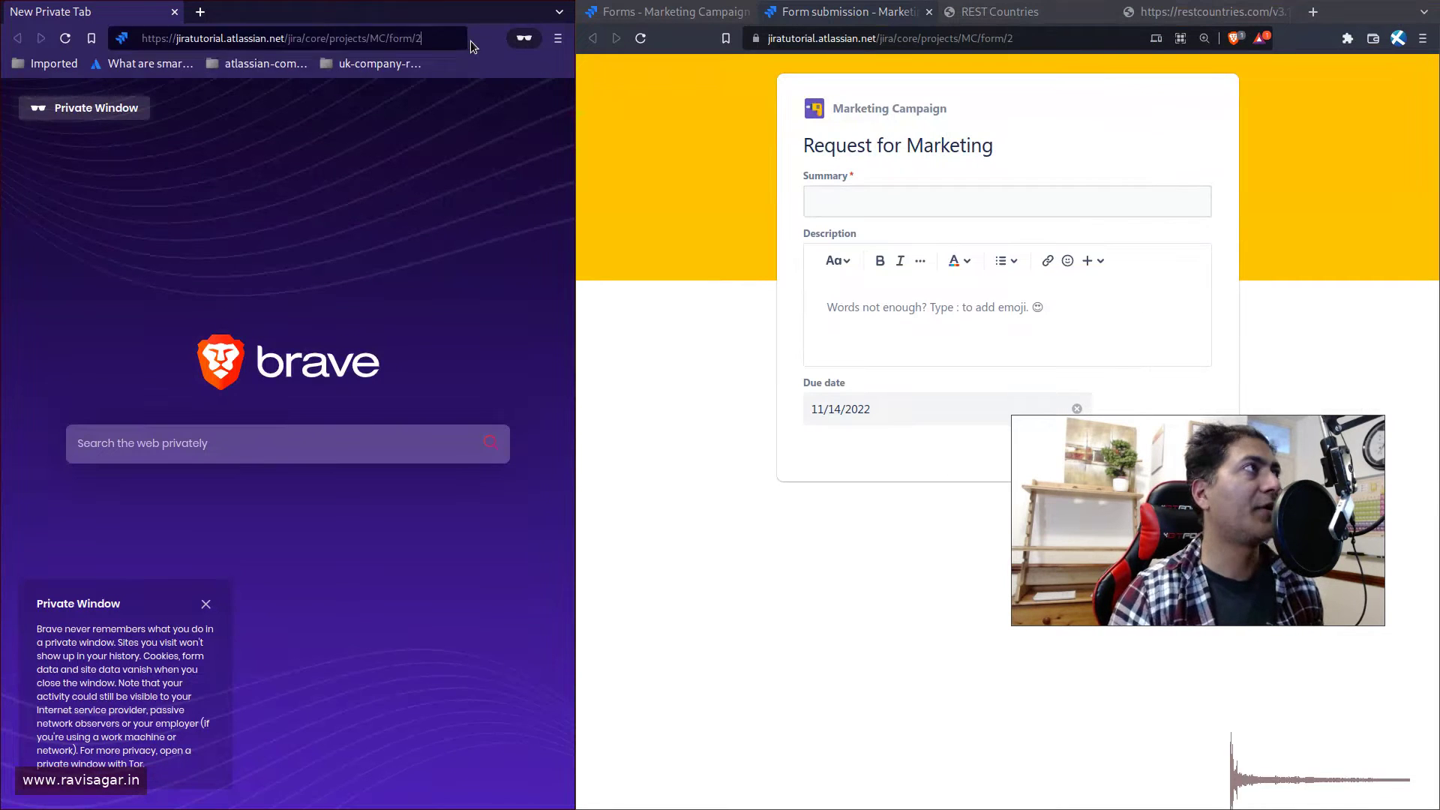
{"action": "key", "text": "Return"}
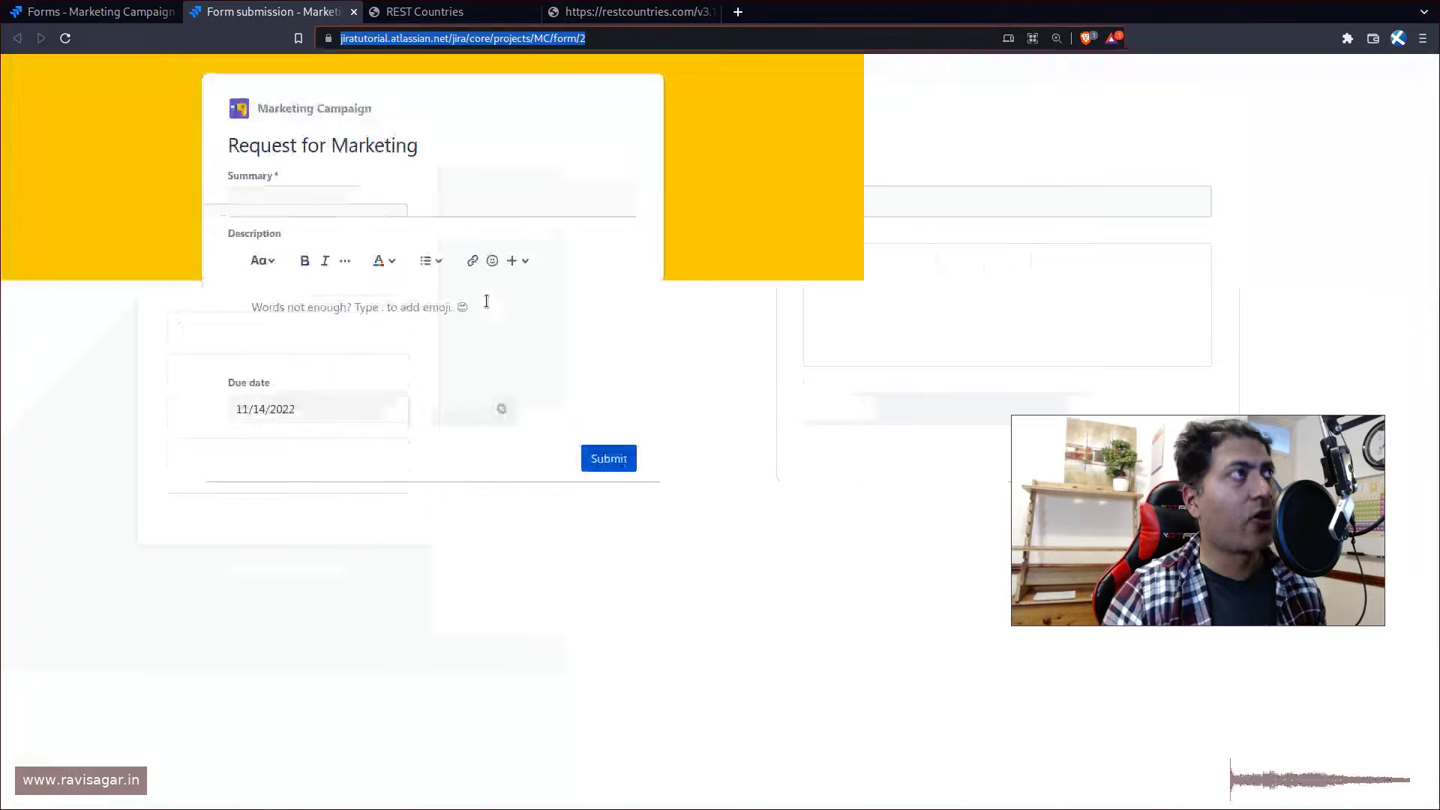
{"action": "key", "text": "ctrl+shift+Tab"}
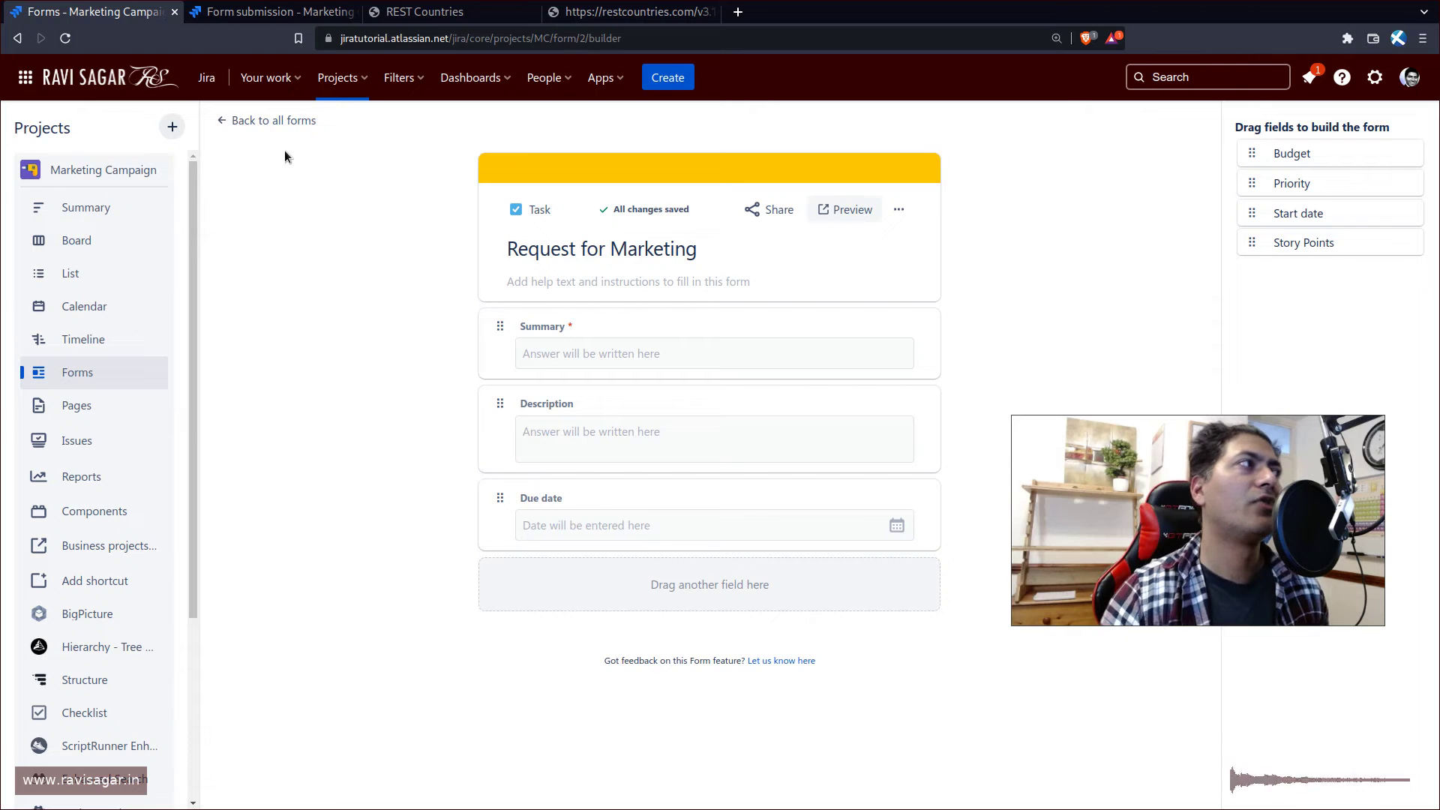
- Return to the forms list showing Other requests and Request for Marketing
{"action": "left_click", "coordinate": [239, 117]}
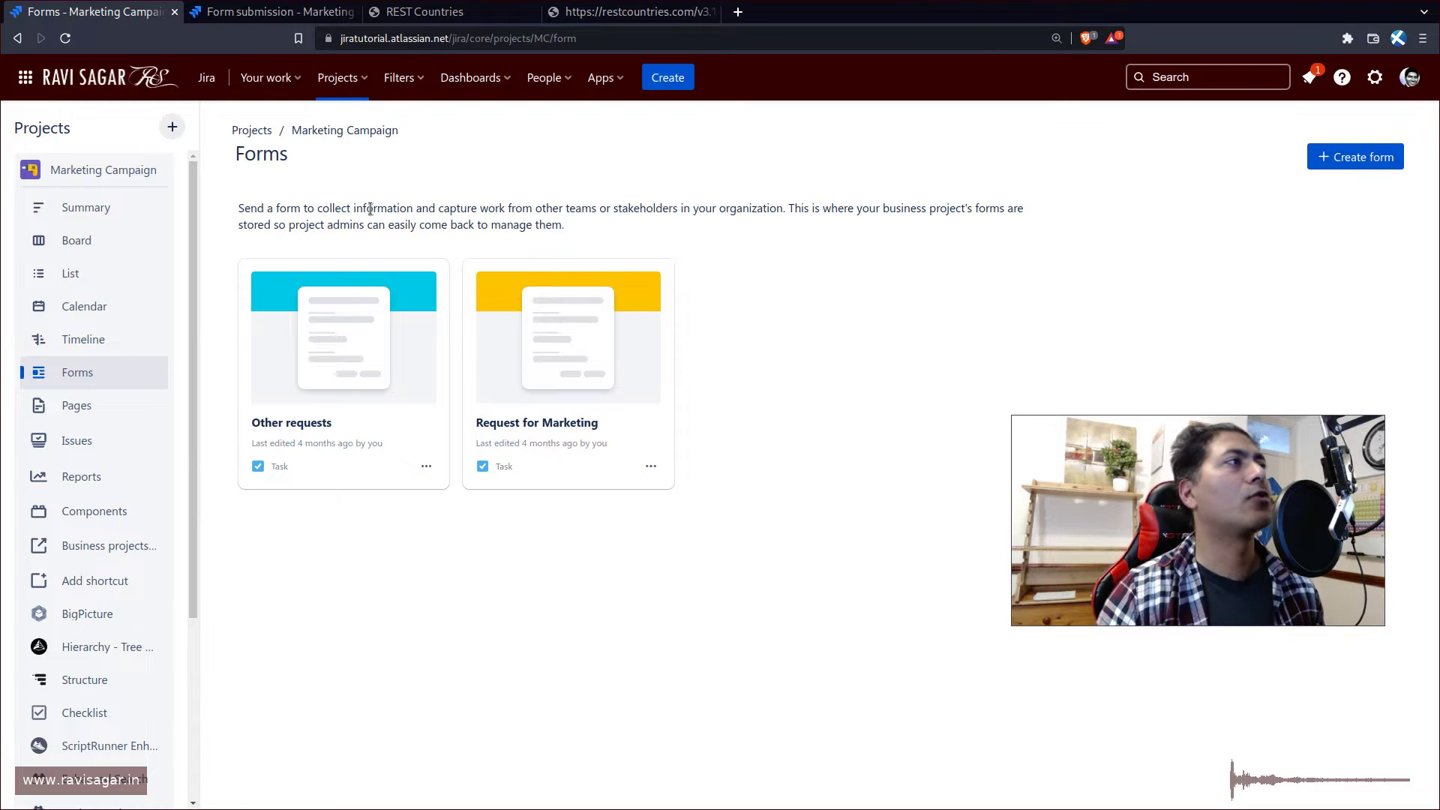
{"action": "double_click", "coordinate": [369, 209]}
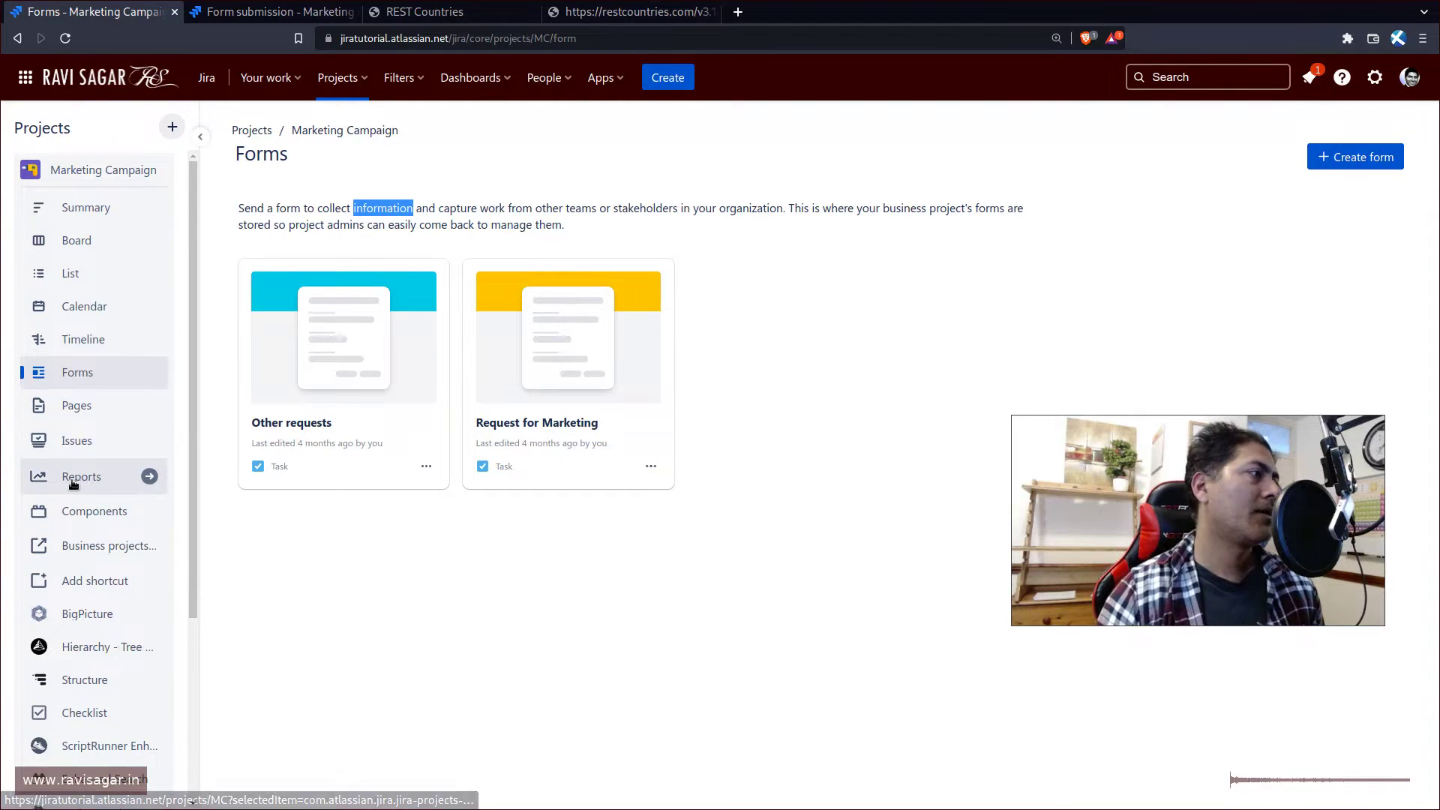
{"action": "scroll", "coordinate": [88, 489], "scroll_direction": "down", "scroll_amount": 4}
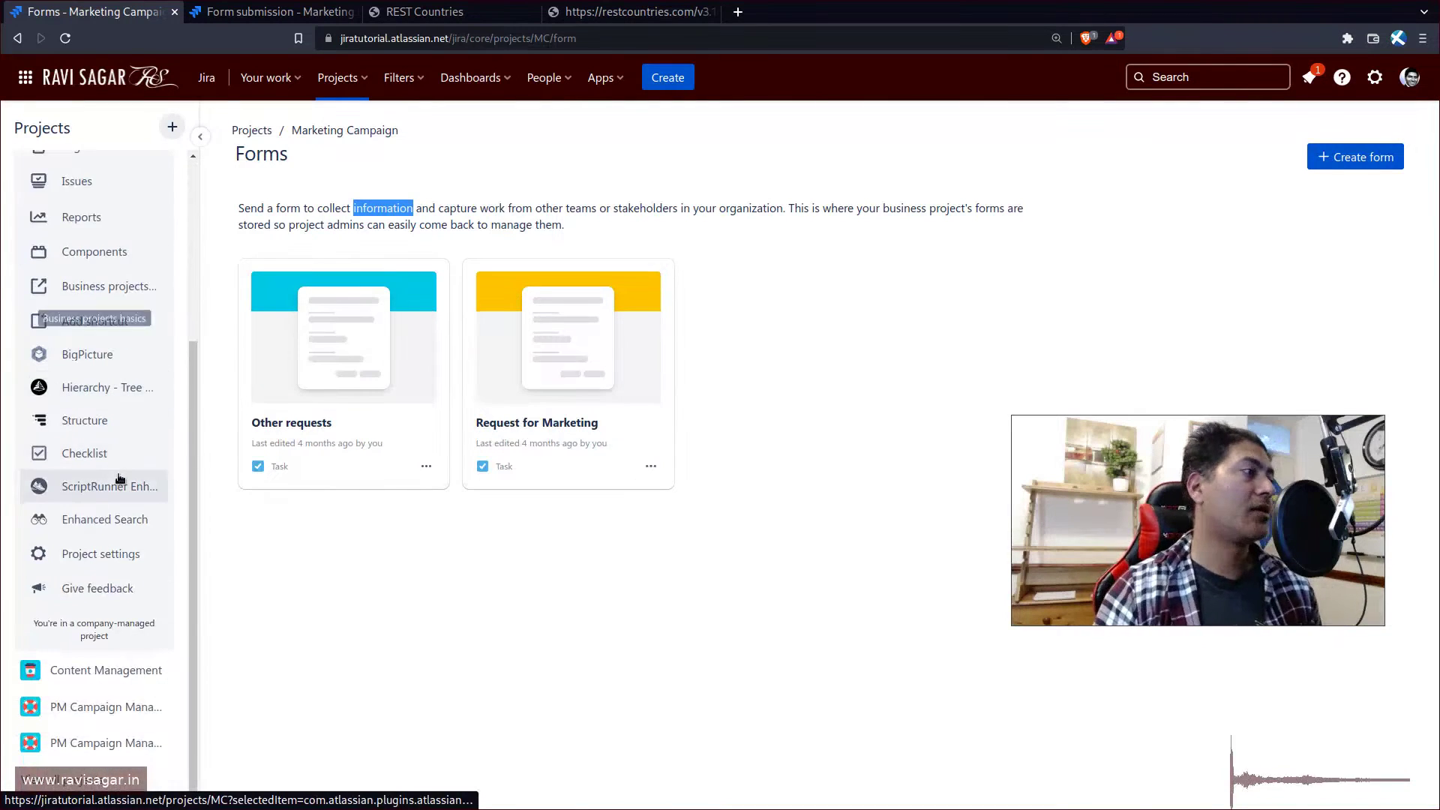
- View the project's Fields settings with the System Default Field Configuration
{"action": "left_click", "coordinate": [92, 551]}
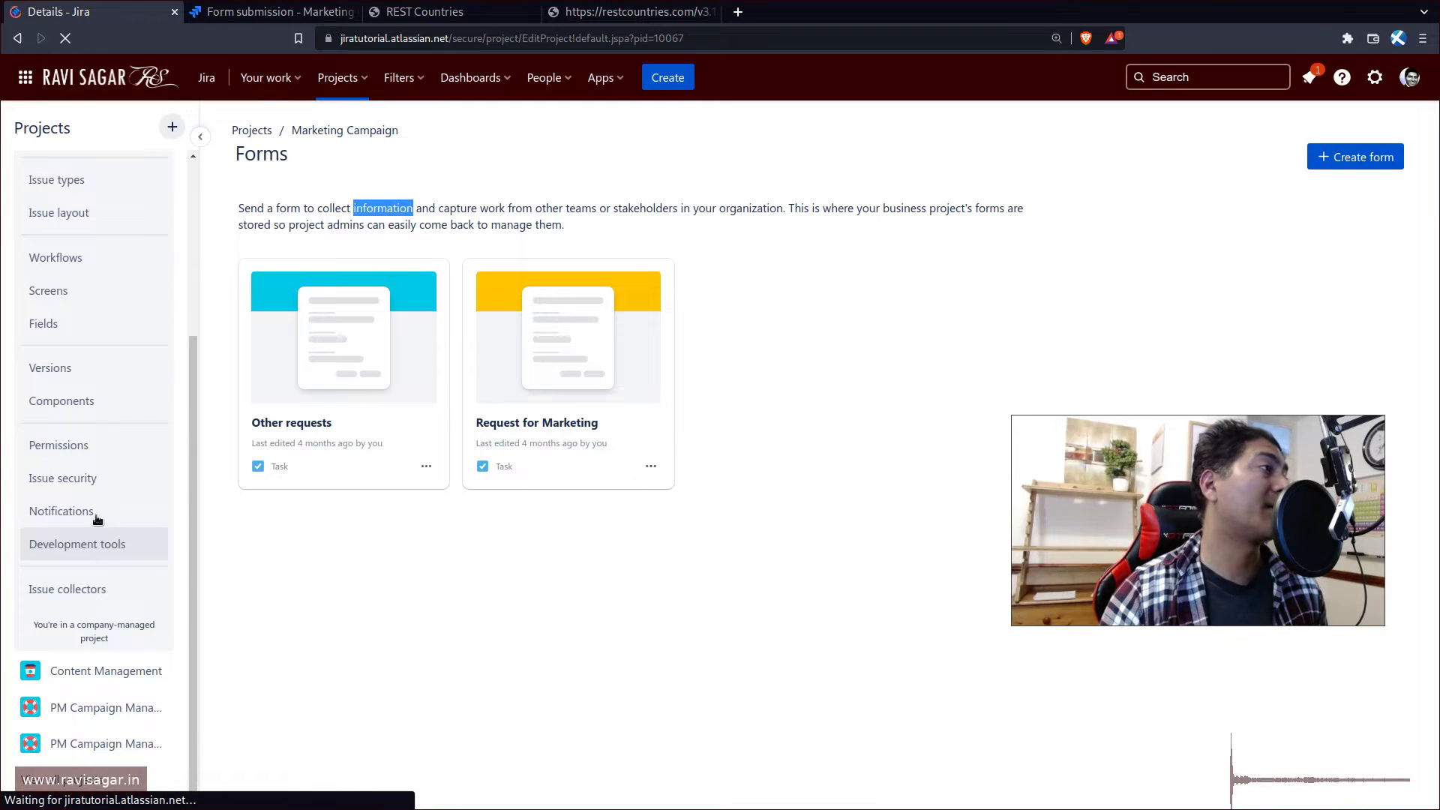
{"action": "left_click", "coordinate": [78, 584]}
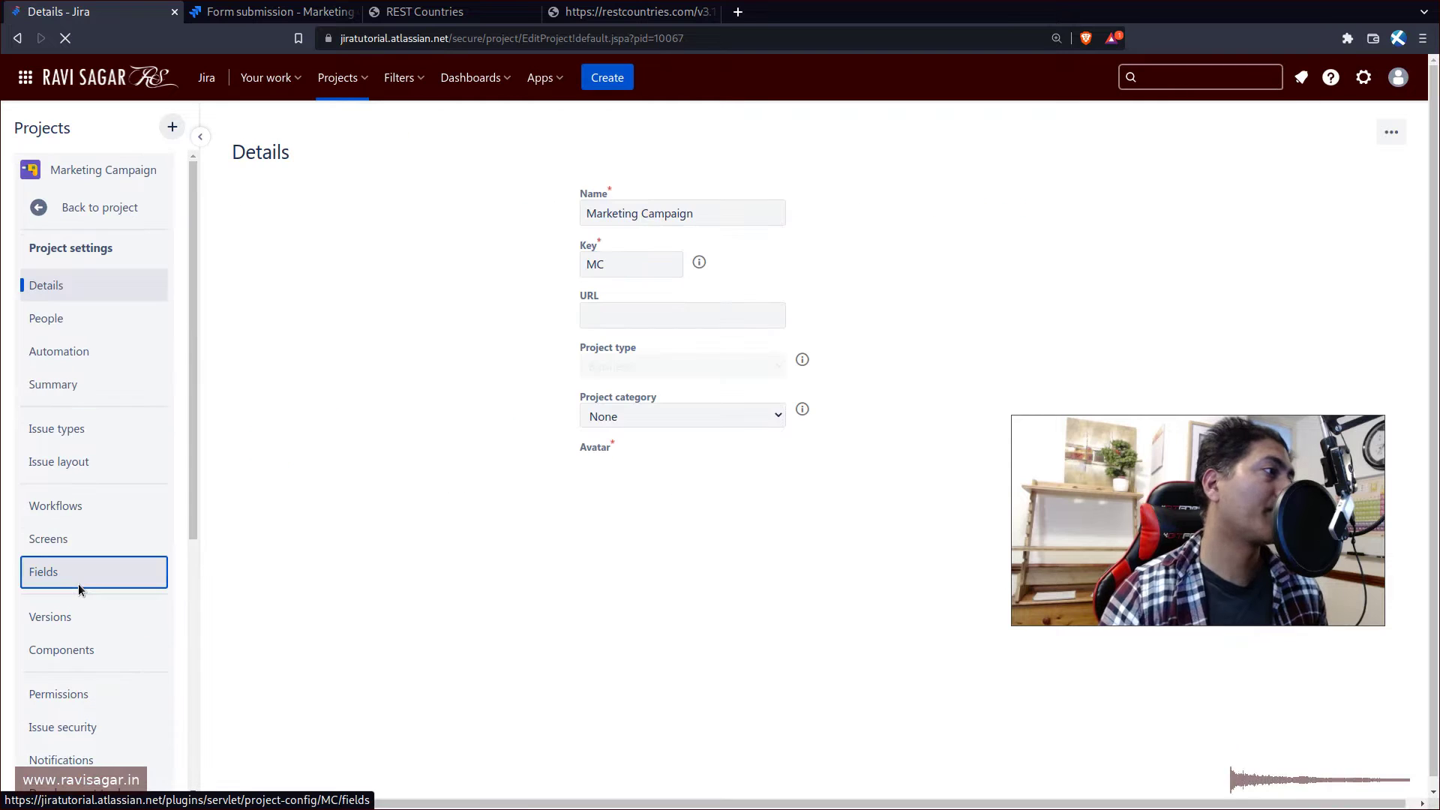
{"action": "scroll", "coordinate": [83, 582], "scroll_direction": "down", "scroll_amount": 6}
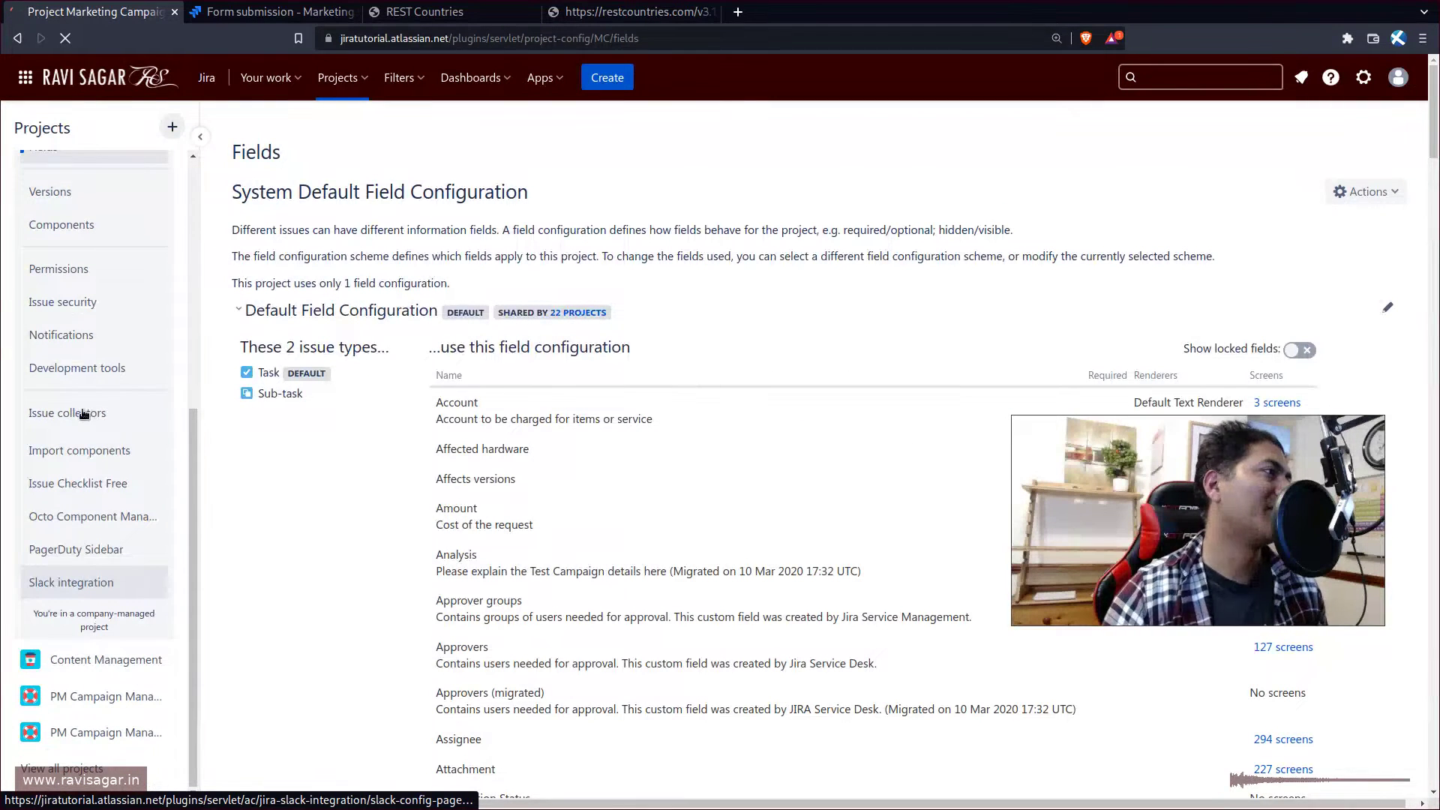
{"action": "left_click", "coordinate": [78, 413]}
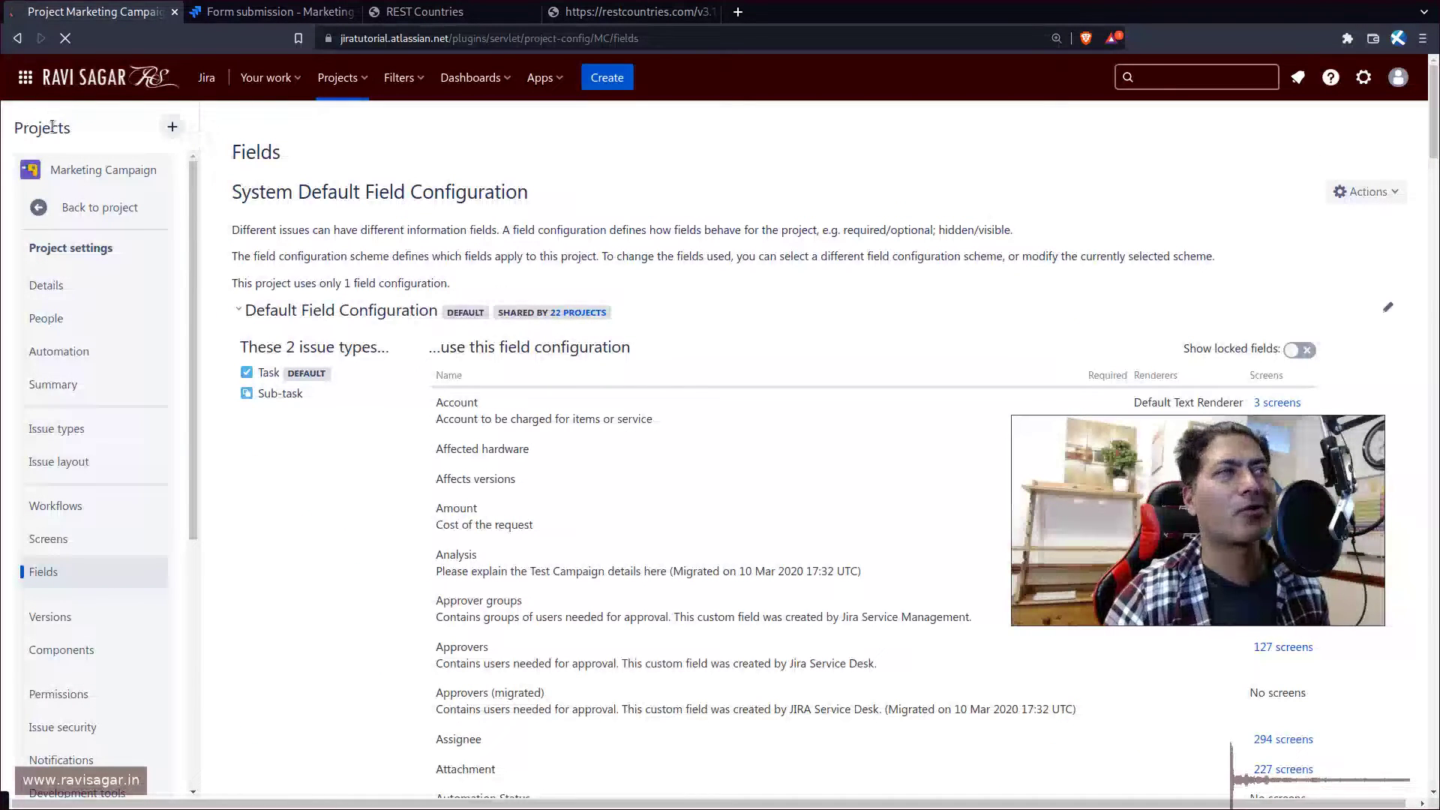
{"action": "scroll", "coordinate": [118, 590], "scroll_direction": "down", "scroll_amount": 5}
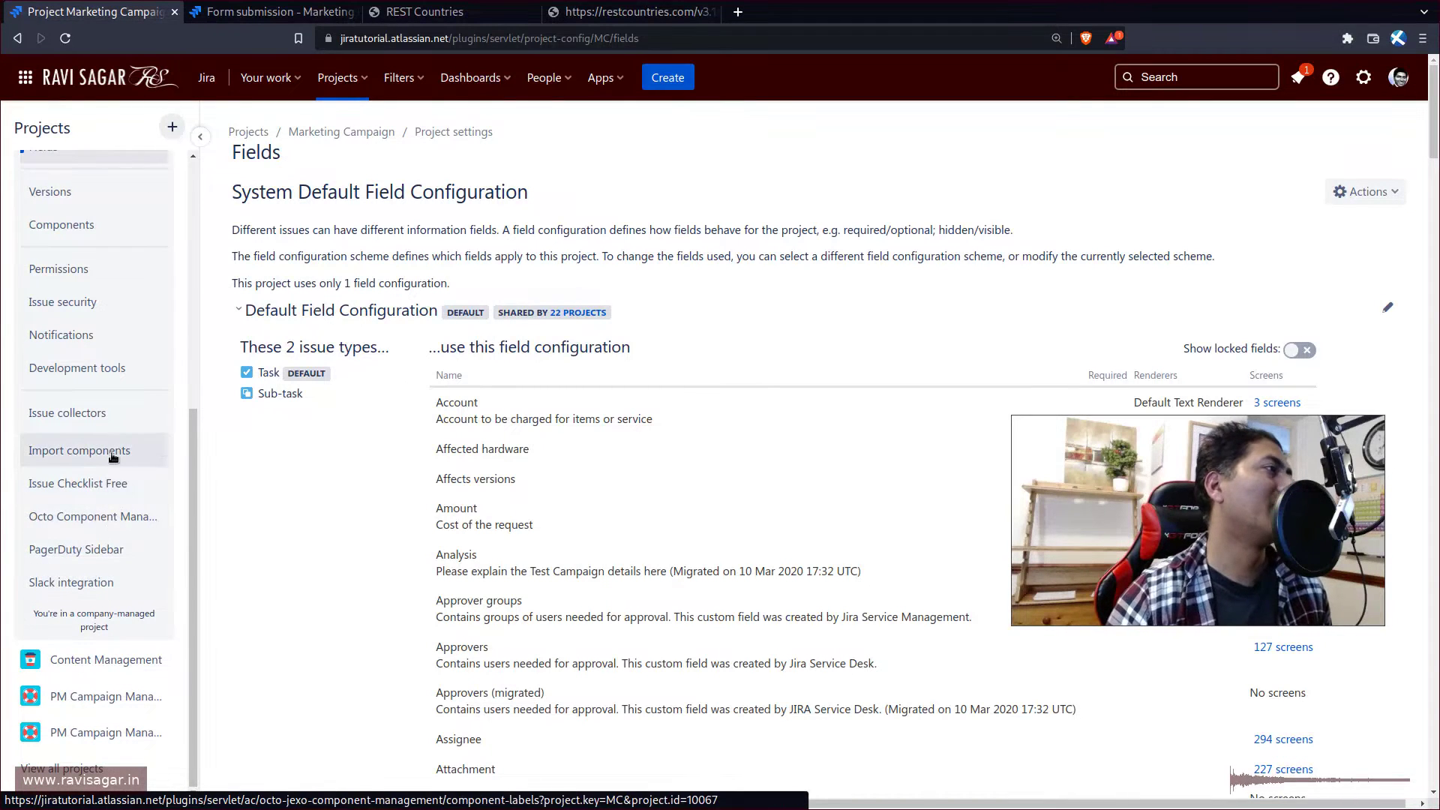
- Go to Issue collectors in project settings and start adding a new collector
{"action": "left_click", "coordinate": [76, 421]}
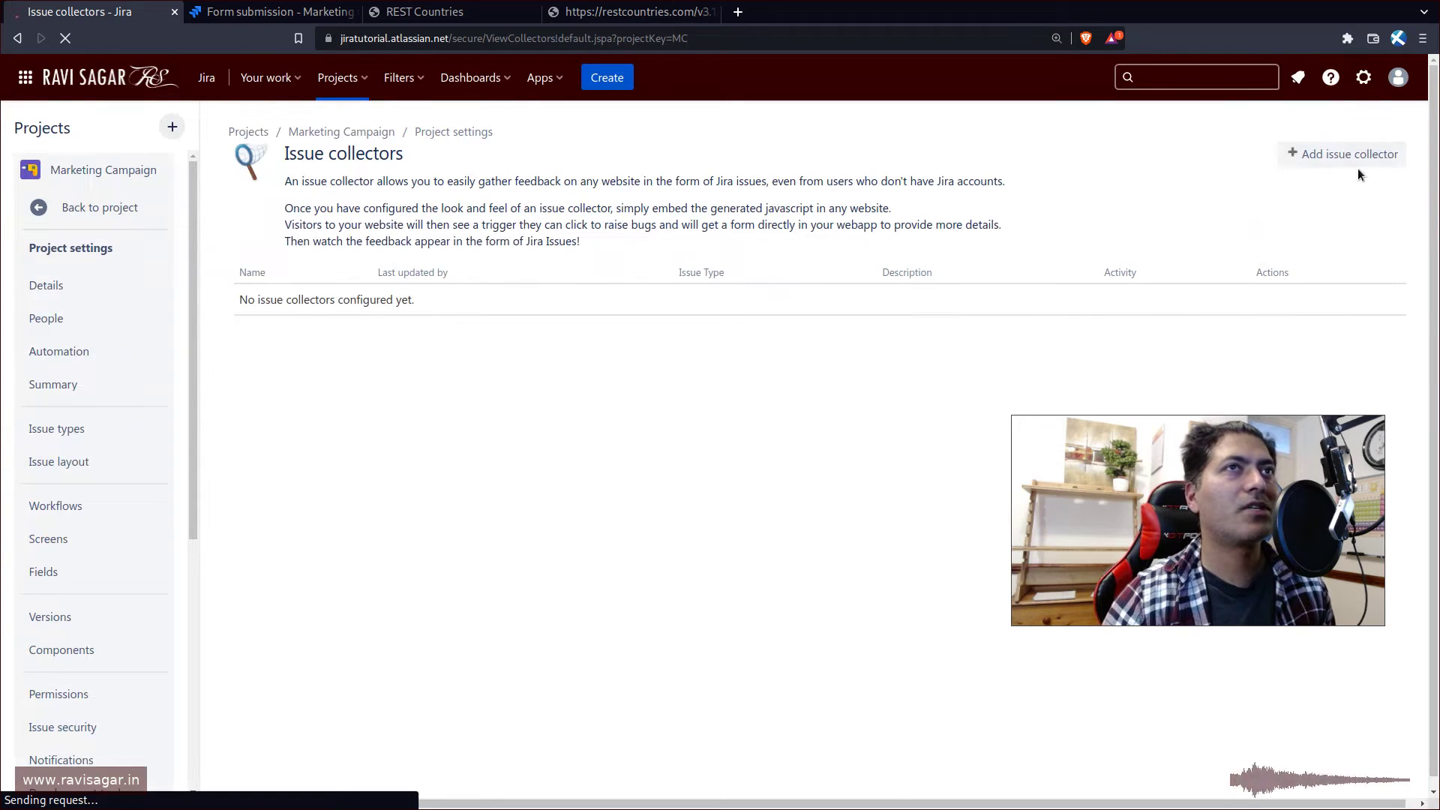
{"action": "left_click", "coordinate": [1347, 154]}
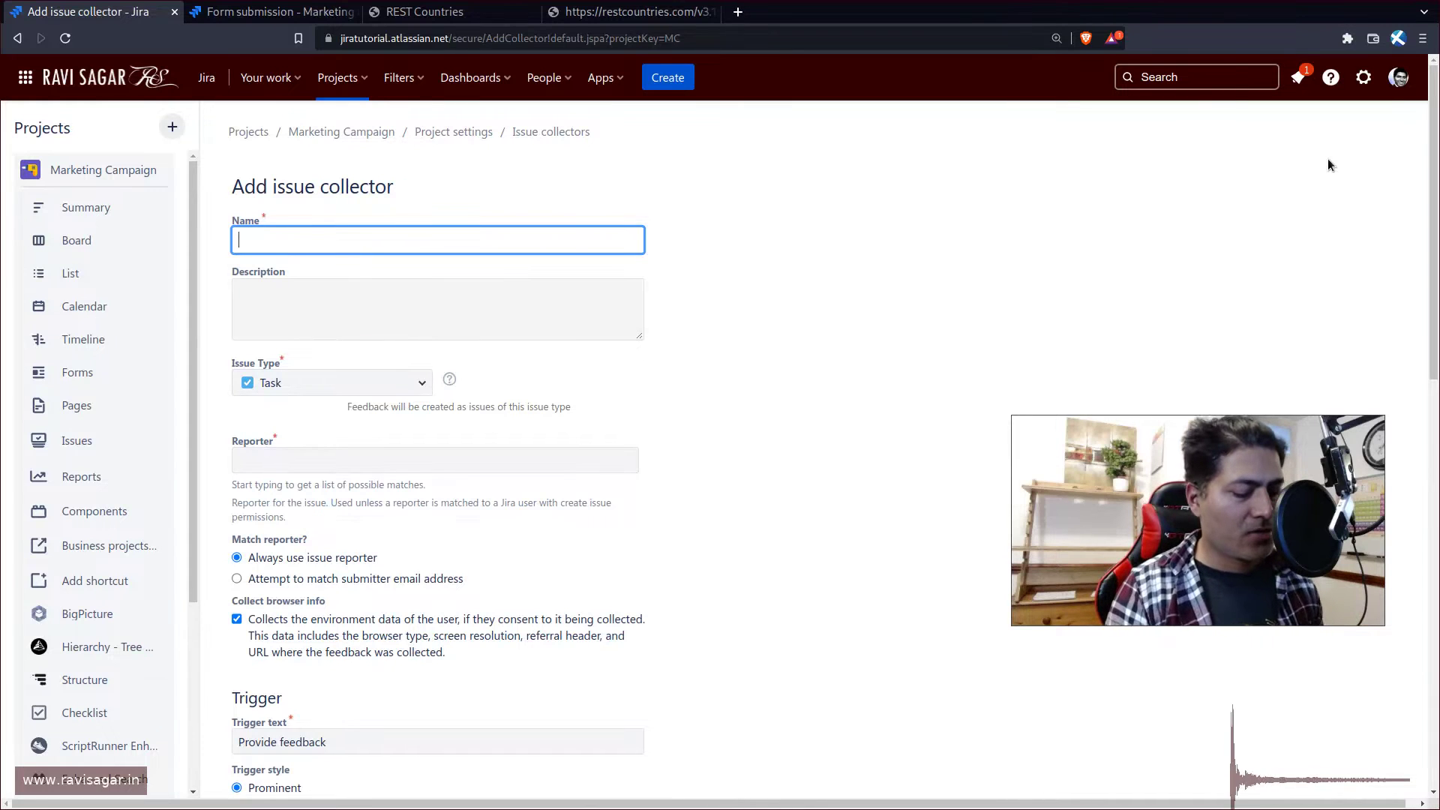
- Name the collector 'Raise request' and describe it as for raising a support request
{"action": "type", "text": "S"}
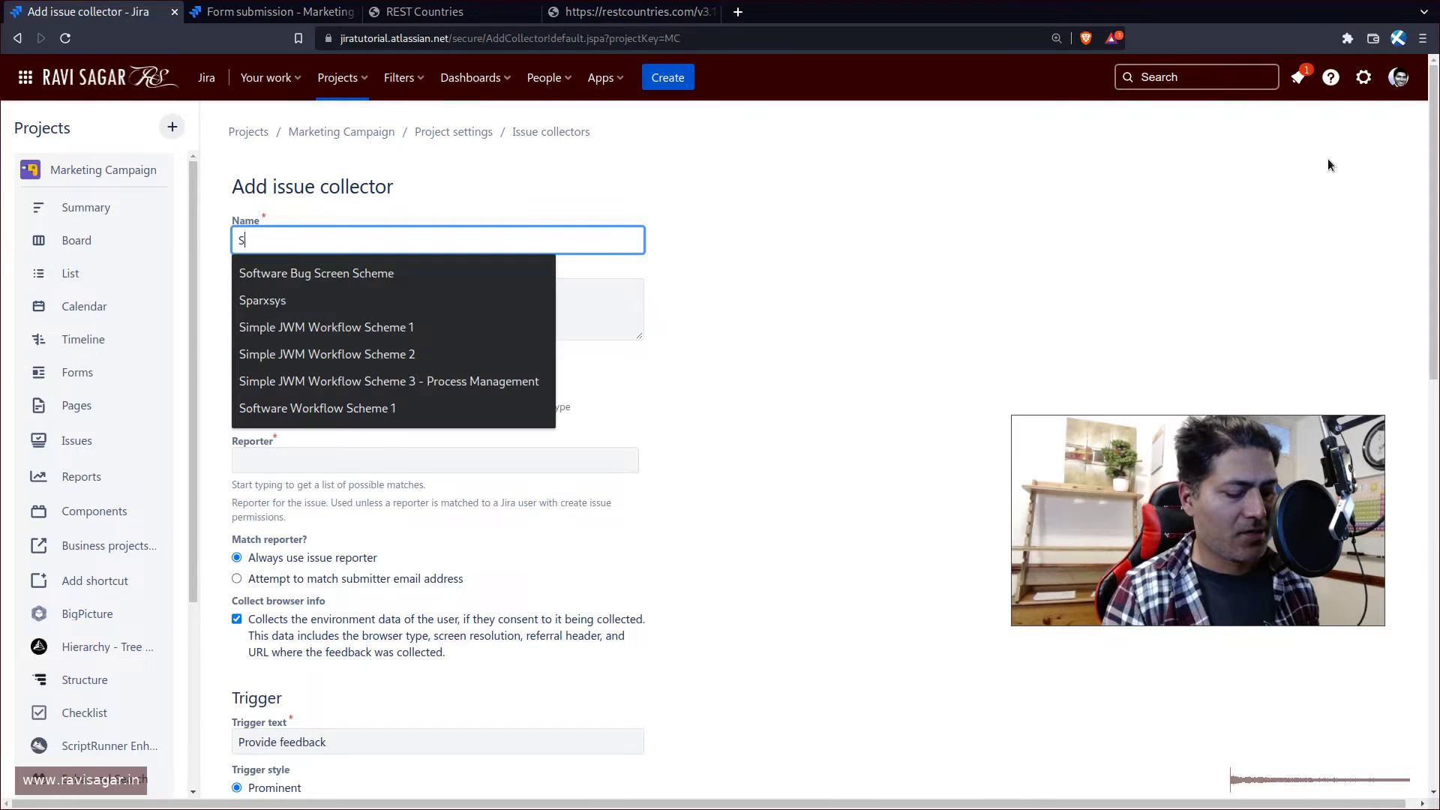
{"action": "key", "text": "BackSpace"}
{"action": "type", "text": "aise "}
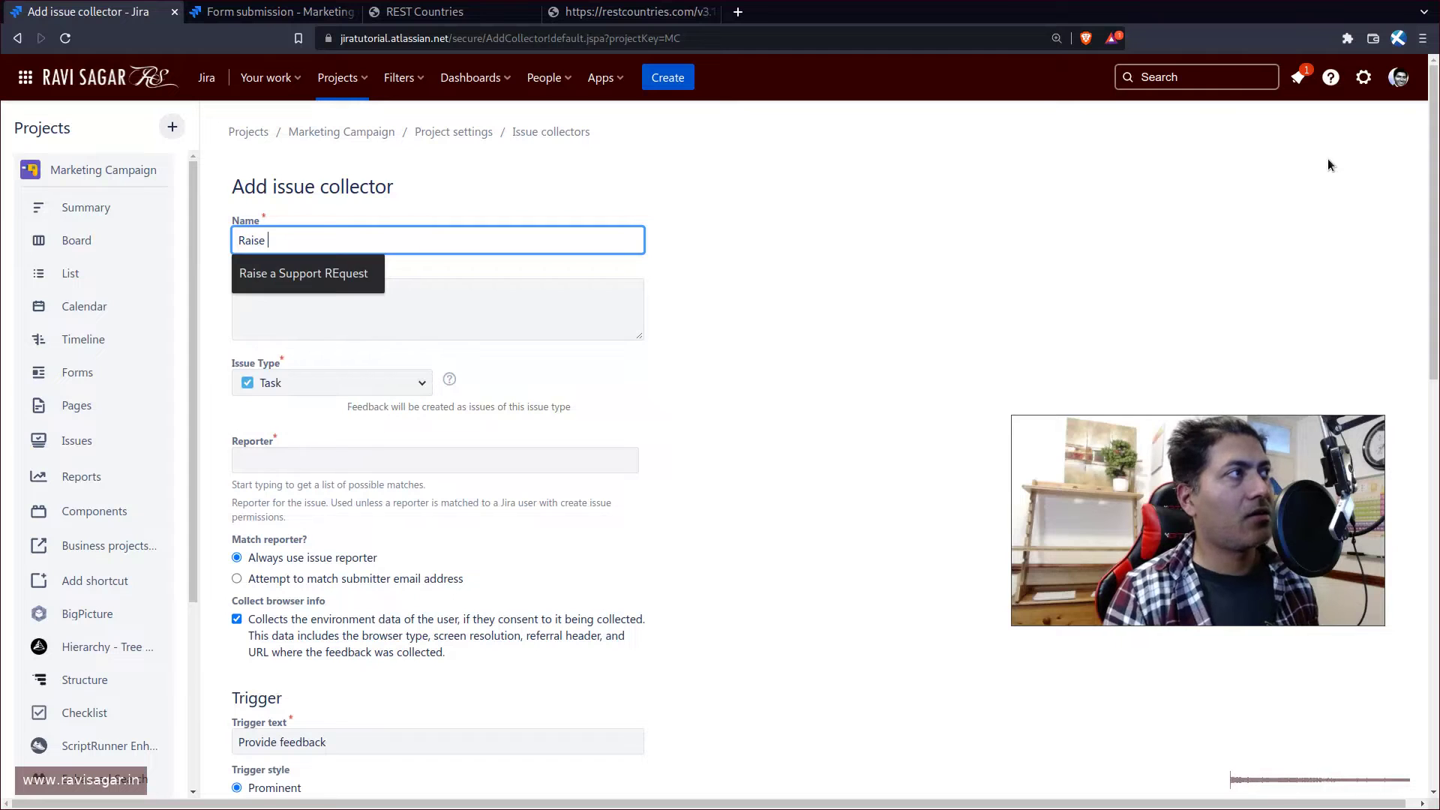
{"action": "type", "text": "request"}
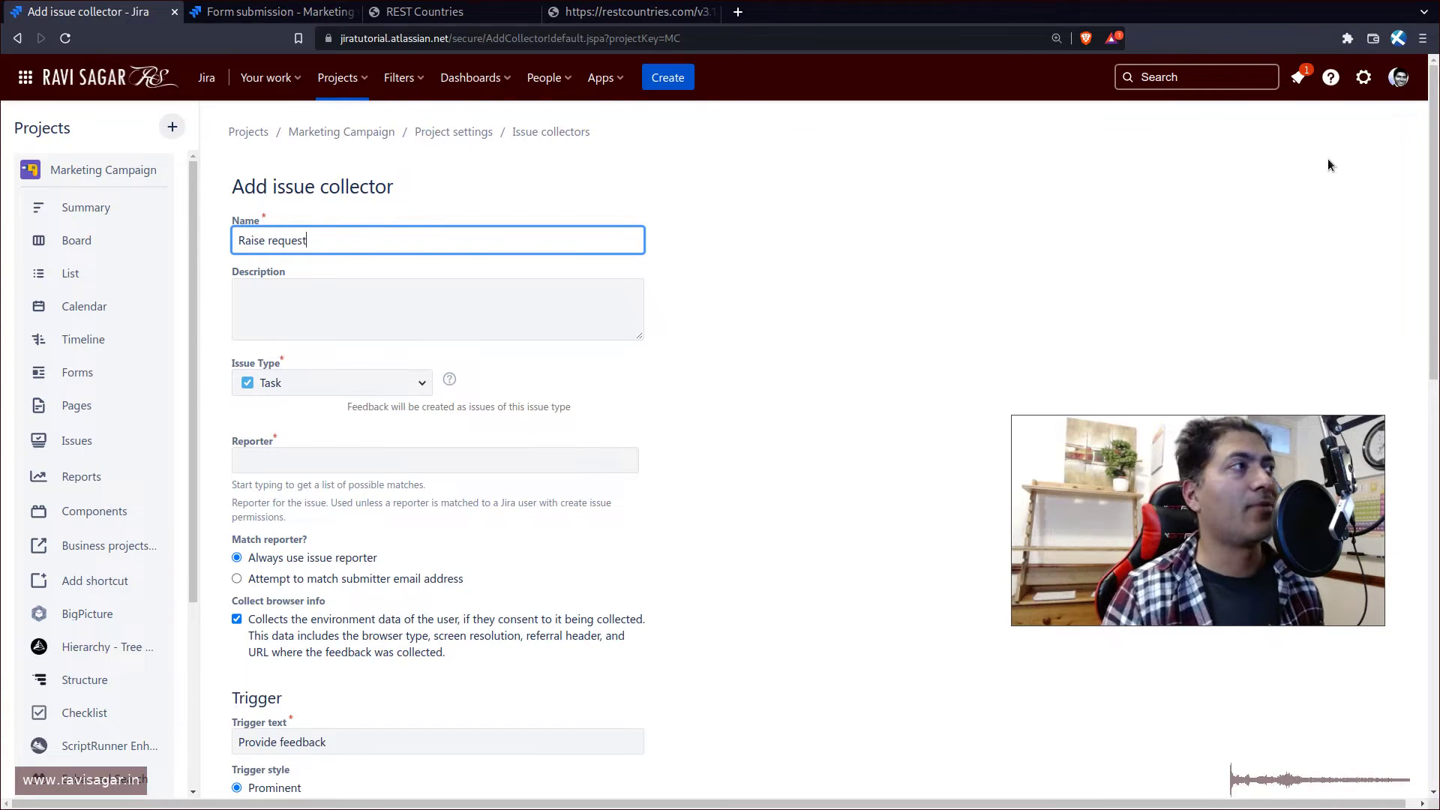
{"action": "left_click", "coordinate": [394, 302]}
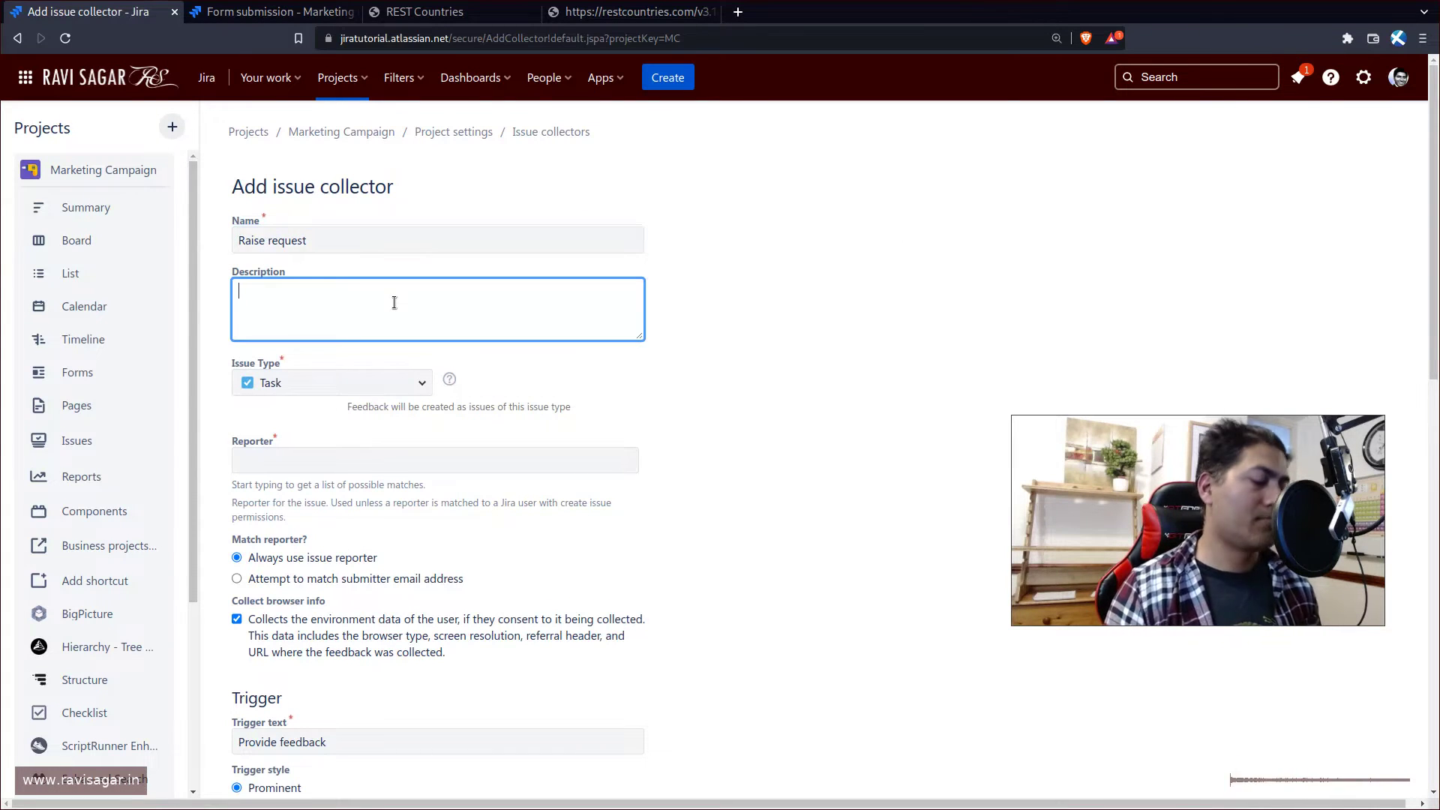
{"action": "type", "text": "Use th"}
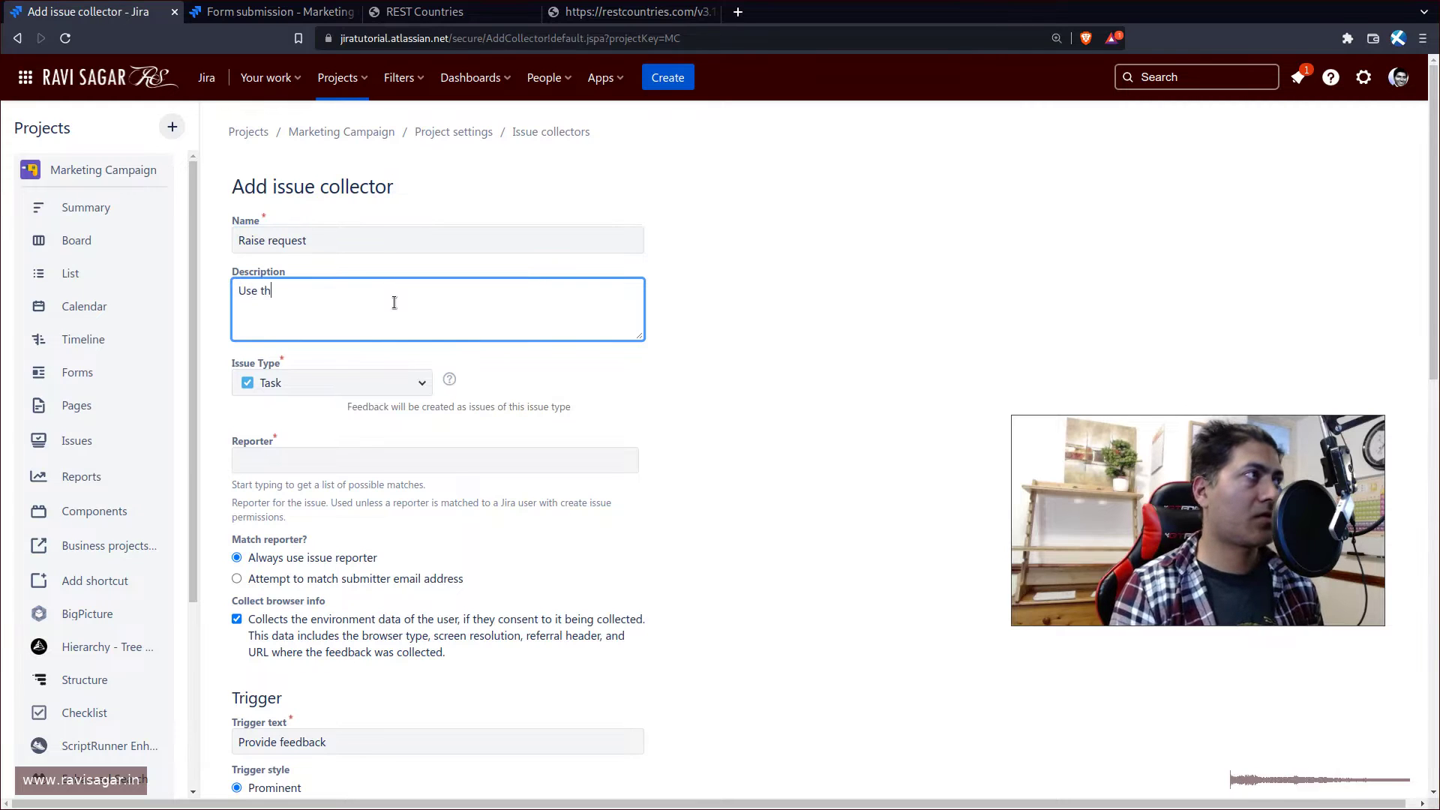
{"action": "type", "text": "is to raise a request"}
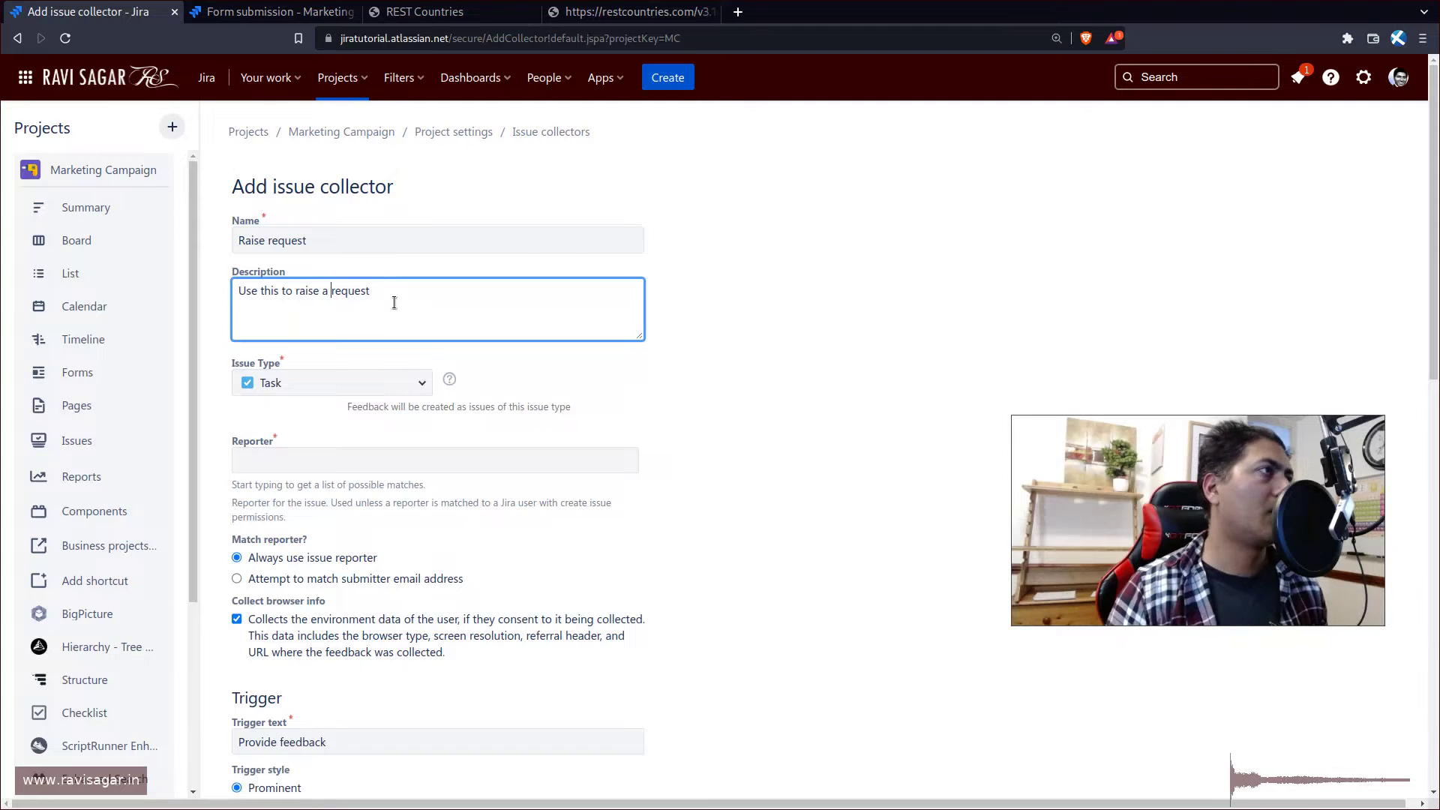
{"action": "type", "text": "support"}
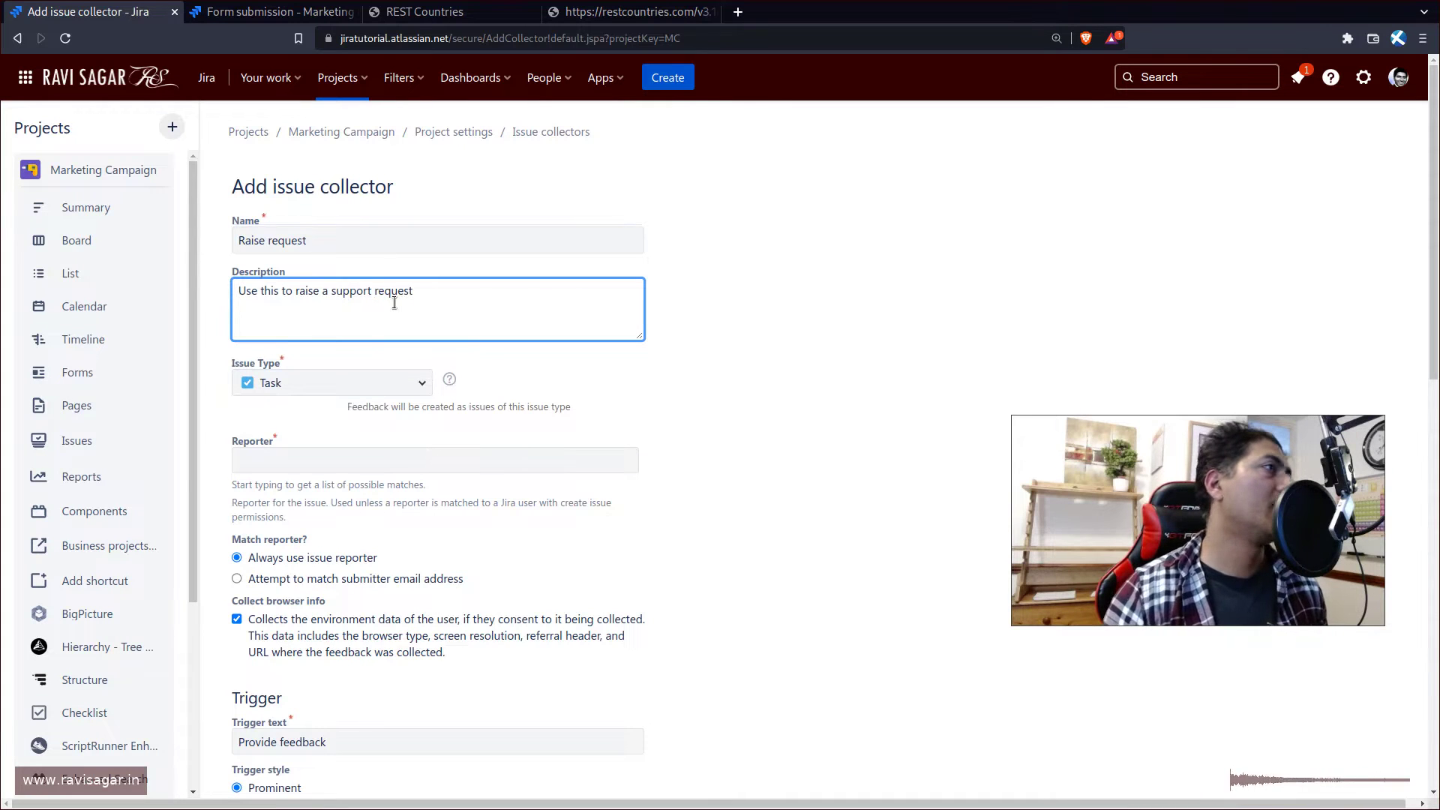
- Keep Task as the issue type and set the reporter to the matching user account
{"action": "left_click", "coordinate": [370, 382]}
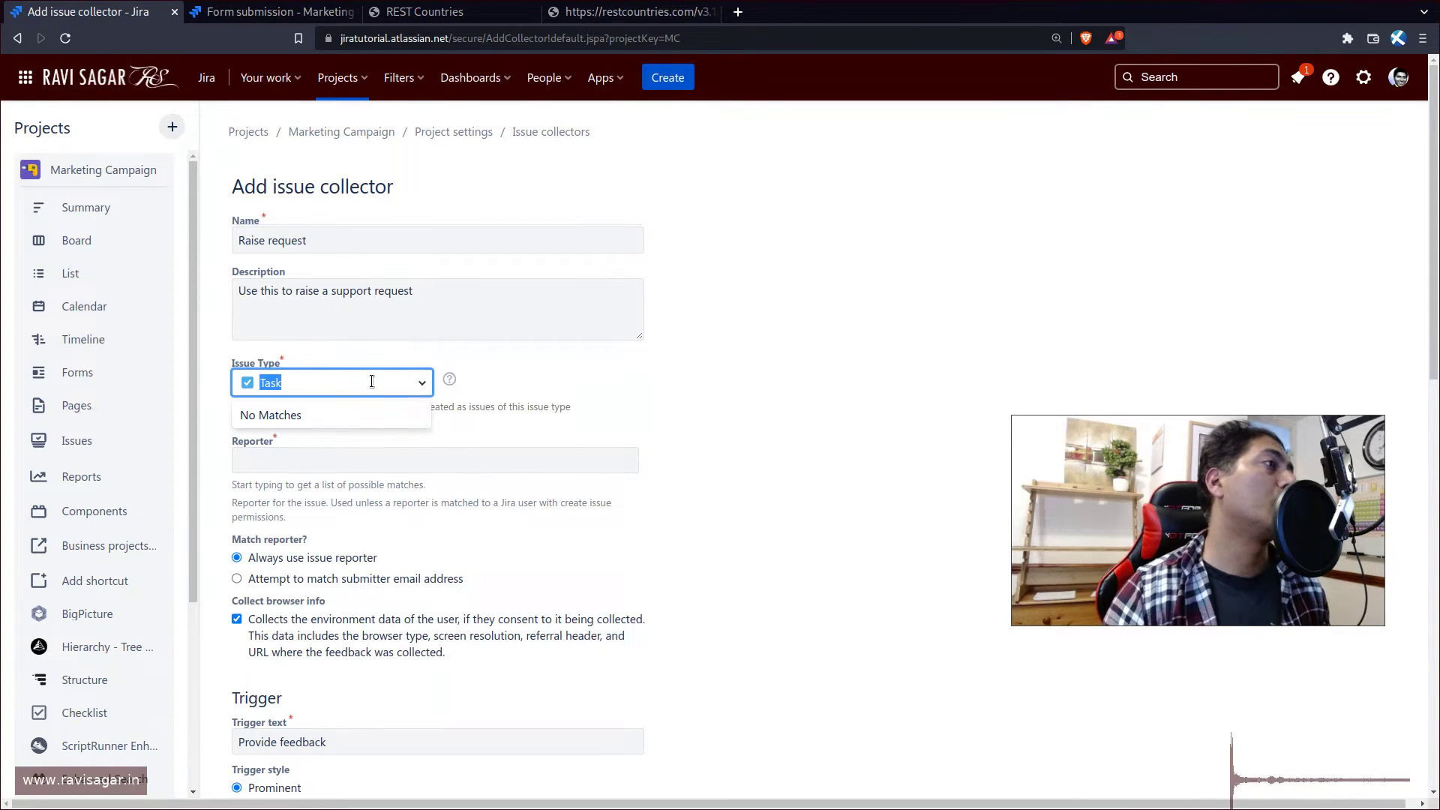
{"action": "left_click", "coordinate": [453, 398]}
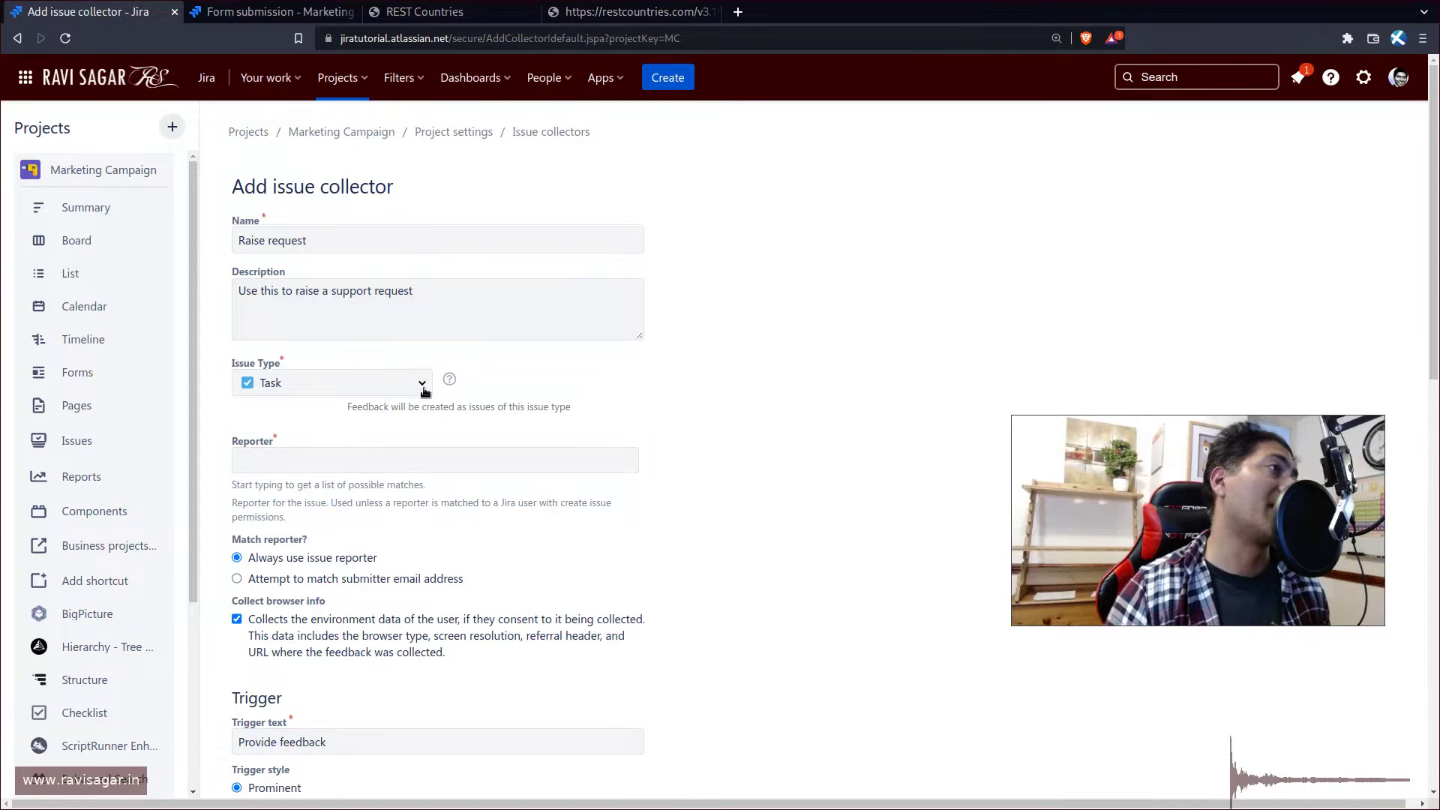
{"action": "left_click", "coordinate": [417, 462]}
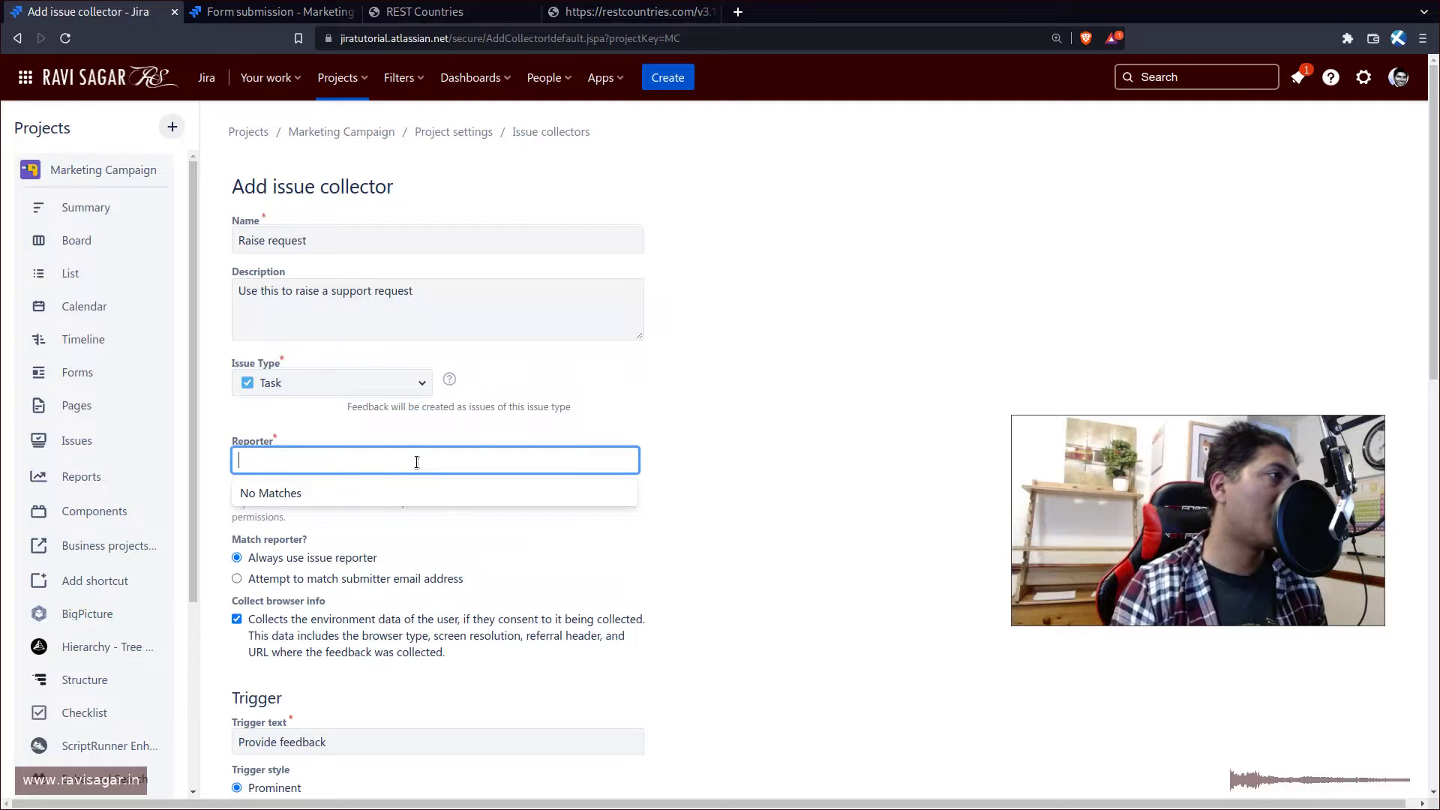
{"action": "type", "text": "rav"}
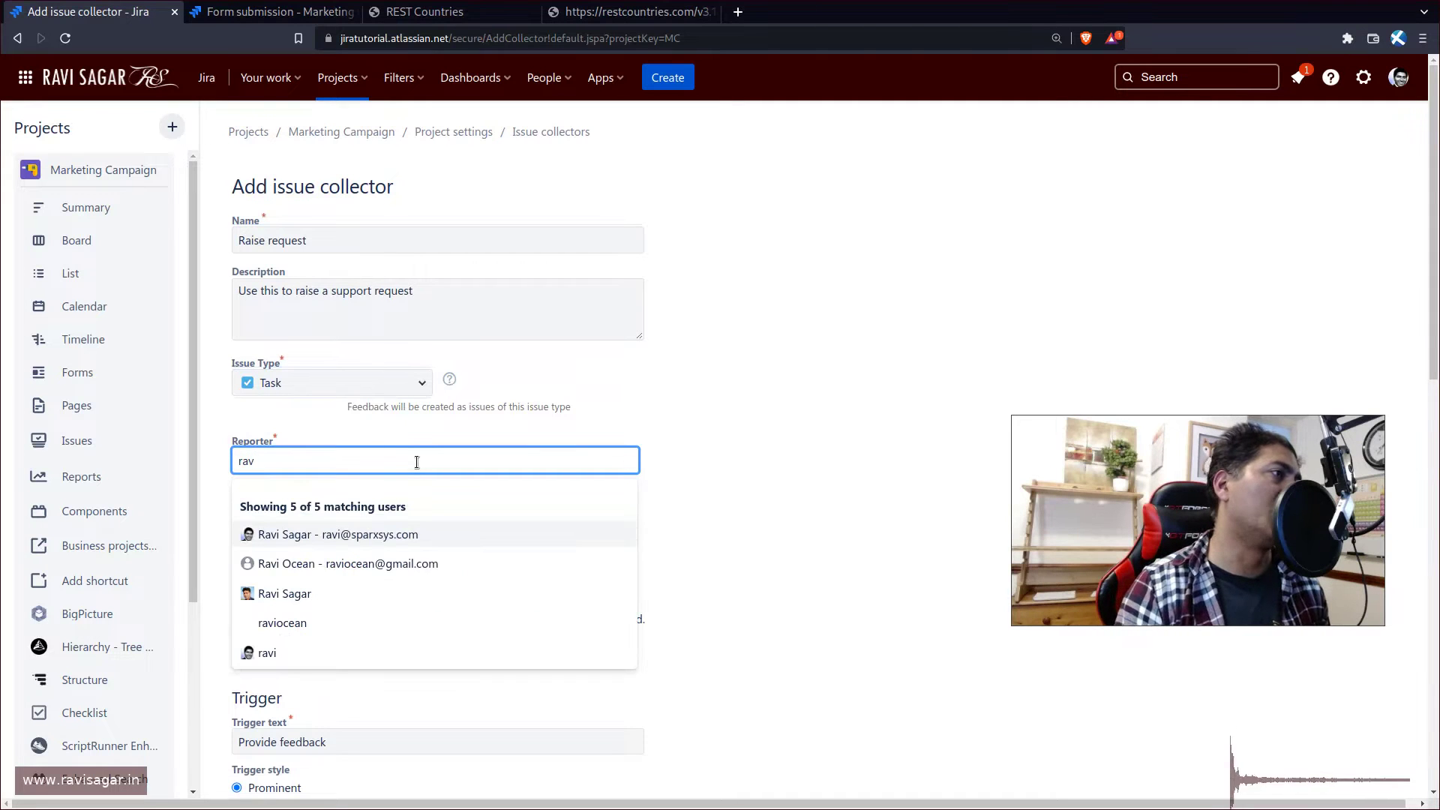
{"action": "left_click", "coordinate": [335, 539]}
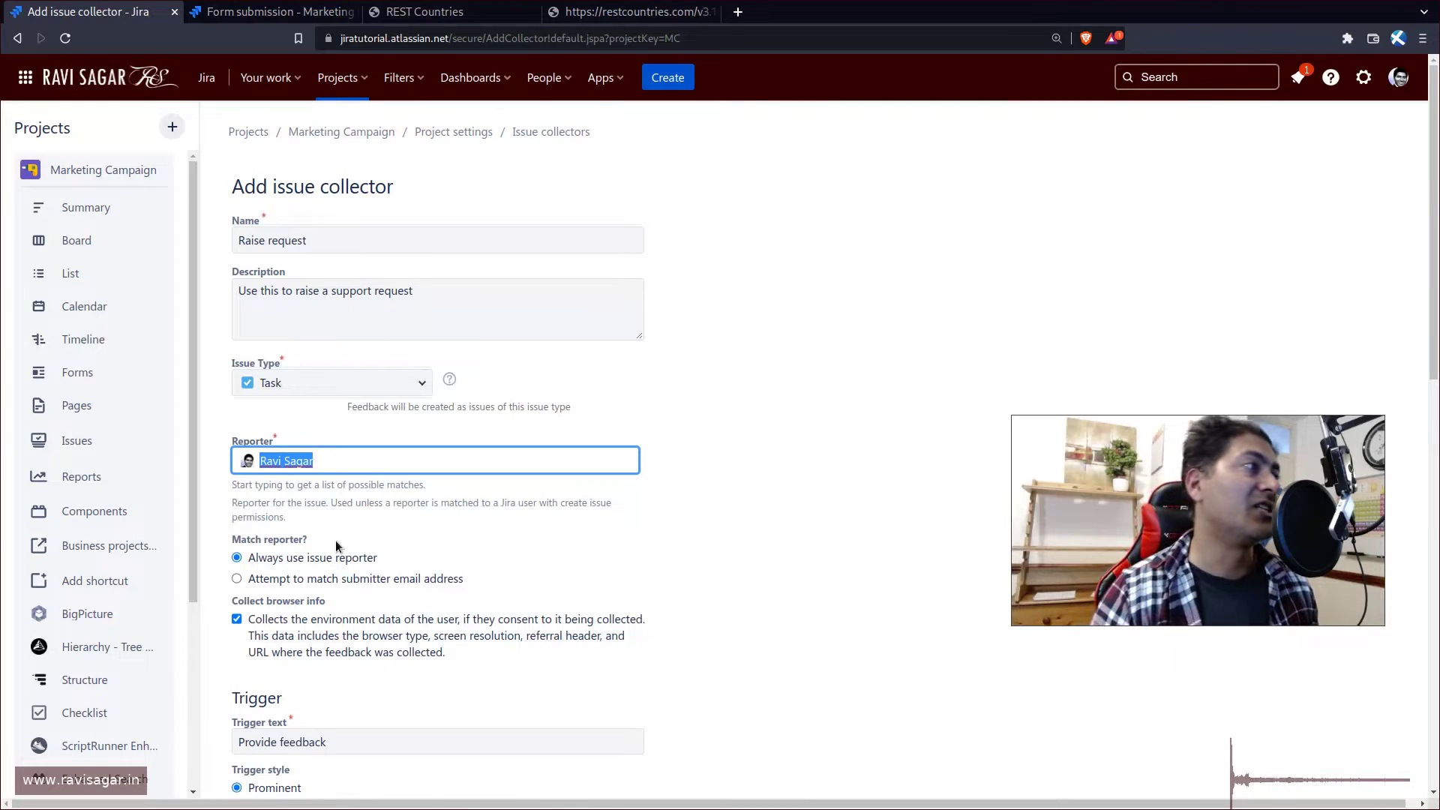
{"action": "scroll", "coordinate": [335, 525], "scroll_direction": "down", "scroll_amount": 2}
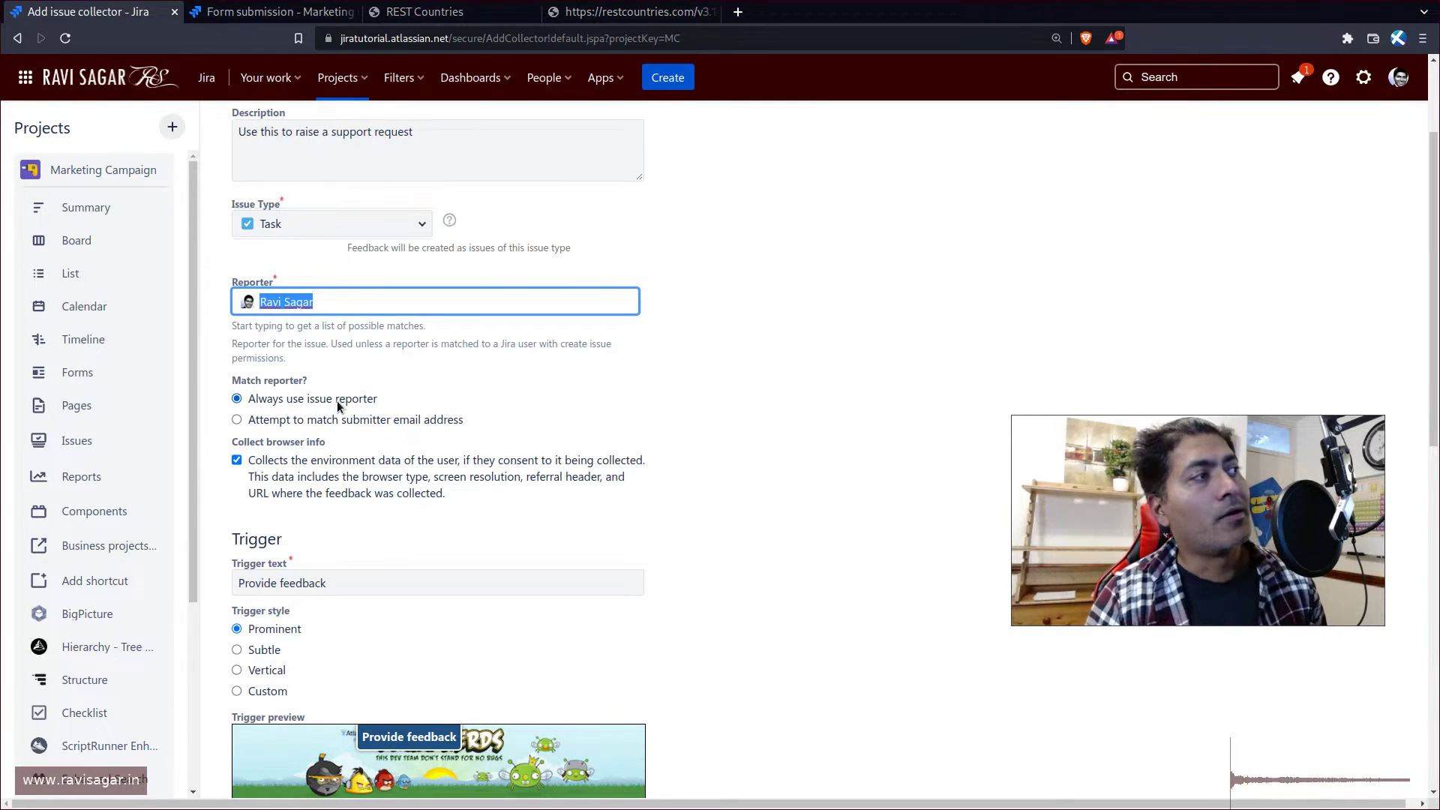
- Match reporters by submitter email and stop collecting browser info
{"action": "left_click", "coordinate": [313, 422]}
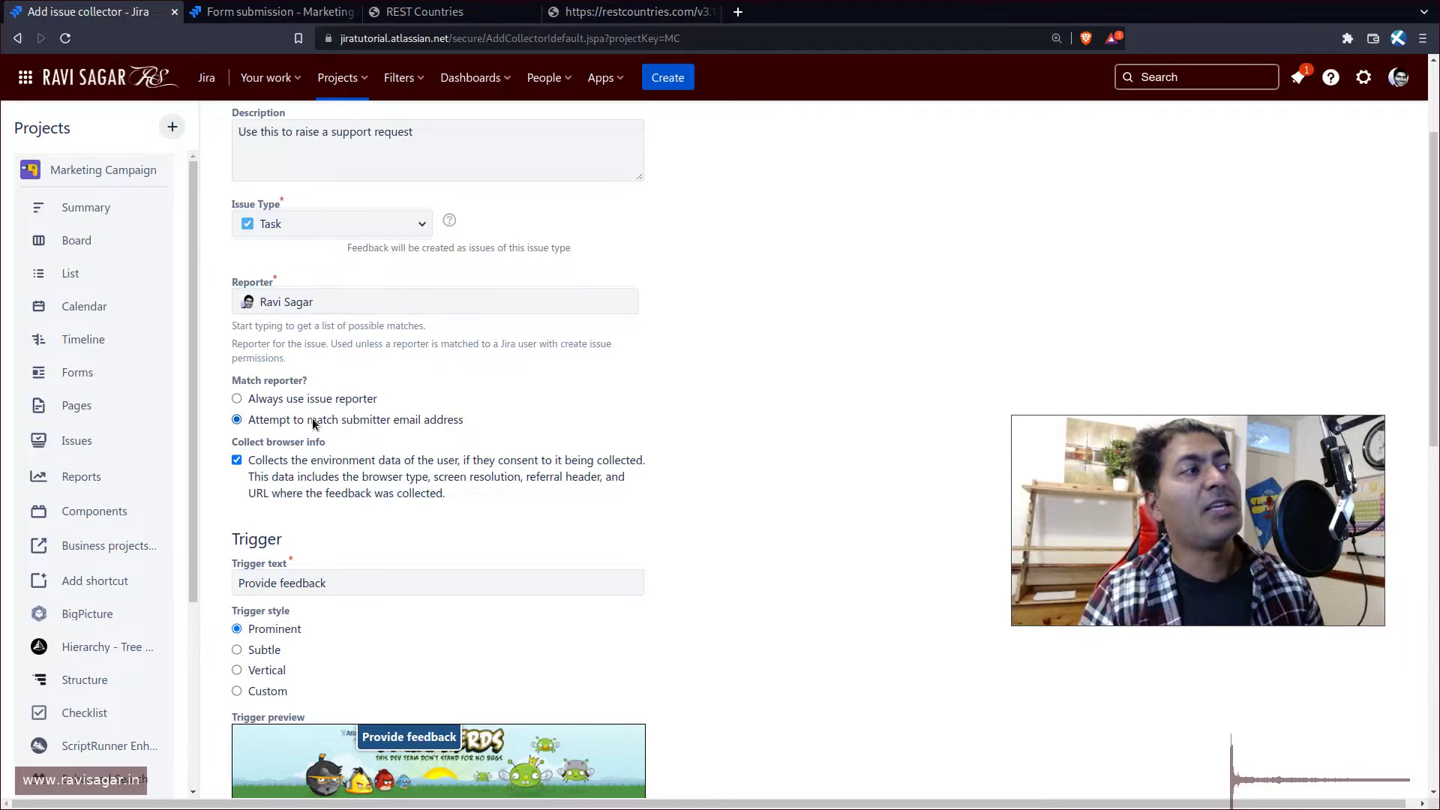
{"action": "scroll", "coordinate": [355, 486], "scroll_direction": "down", "scroll_amount": 1}
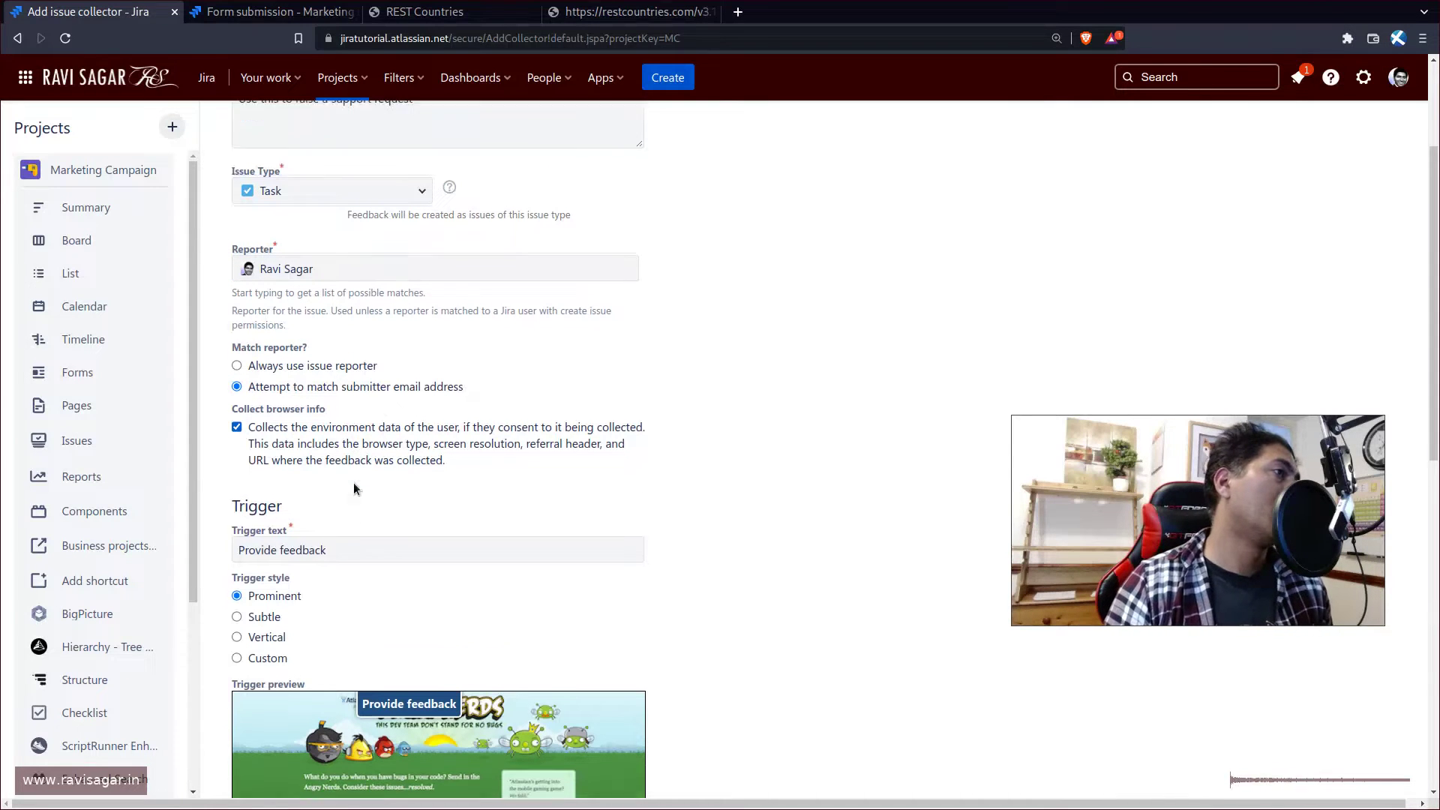
{"action": "scroll", "coordinate": [353, 484], "scroll_direction": "down", "scroll_amount": 1}
{"action": "left_click", "coordinate": [258, 388]}
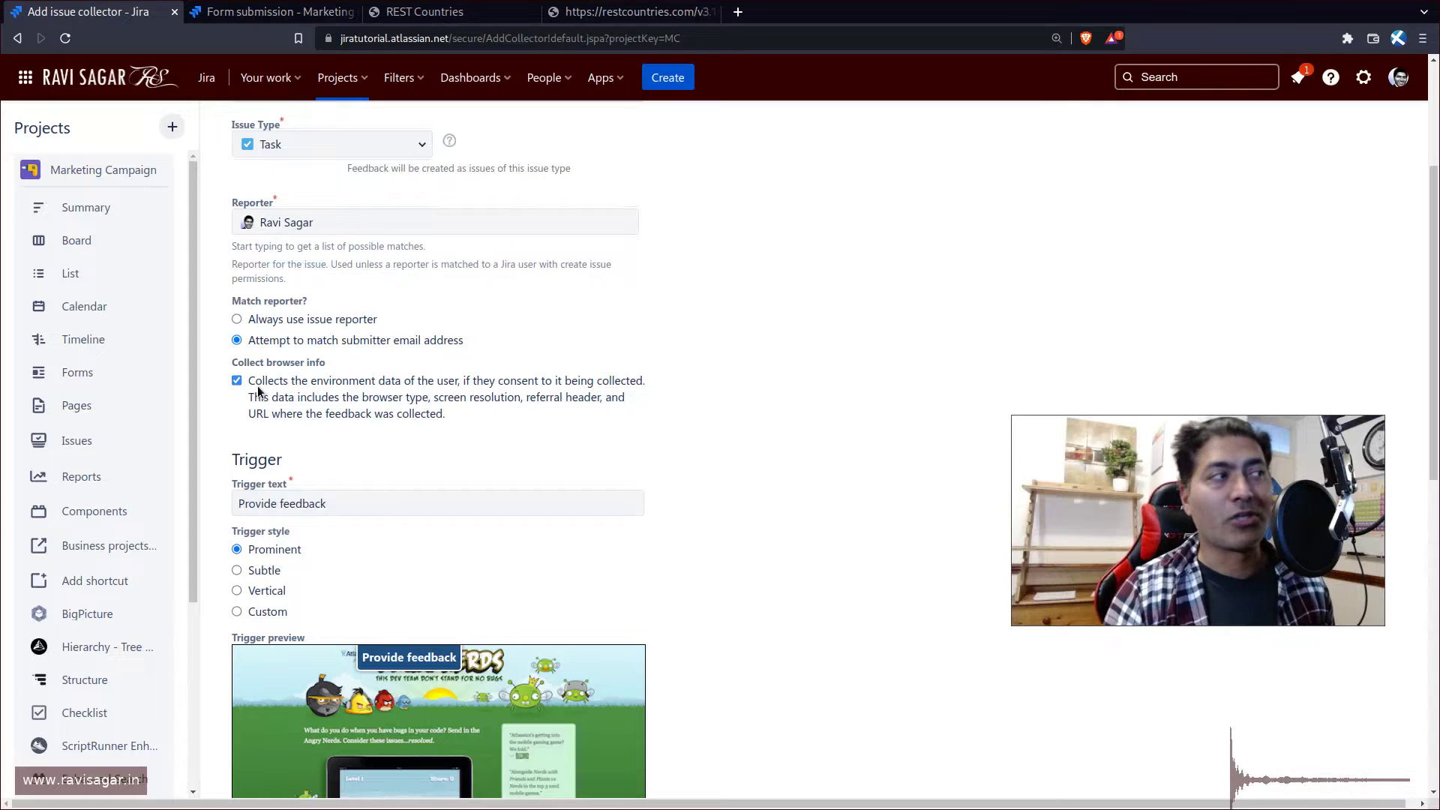
- Change the trigger text to 'Raise Support Request' and select the Subtle trigger style
{"action": "scroll", "coordinate": [309, 409], "scroll_direction": "down", "scroll_amount": 5}
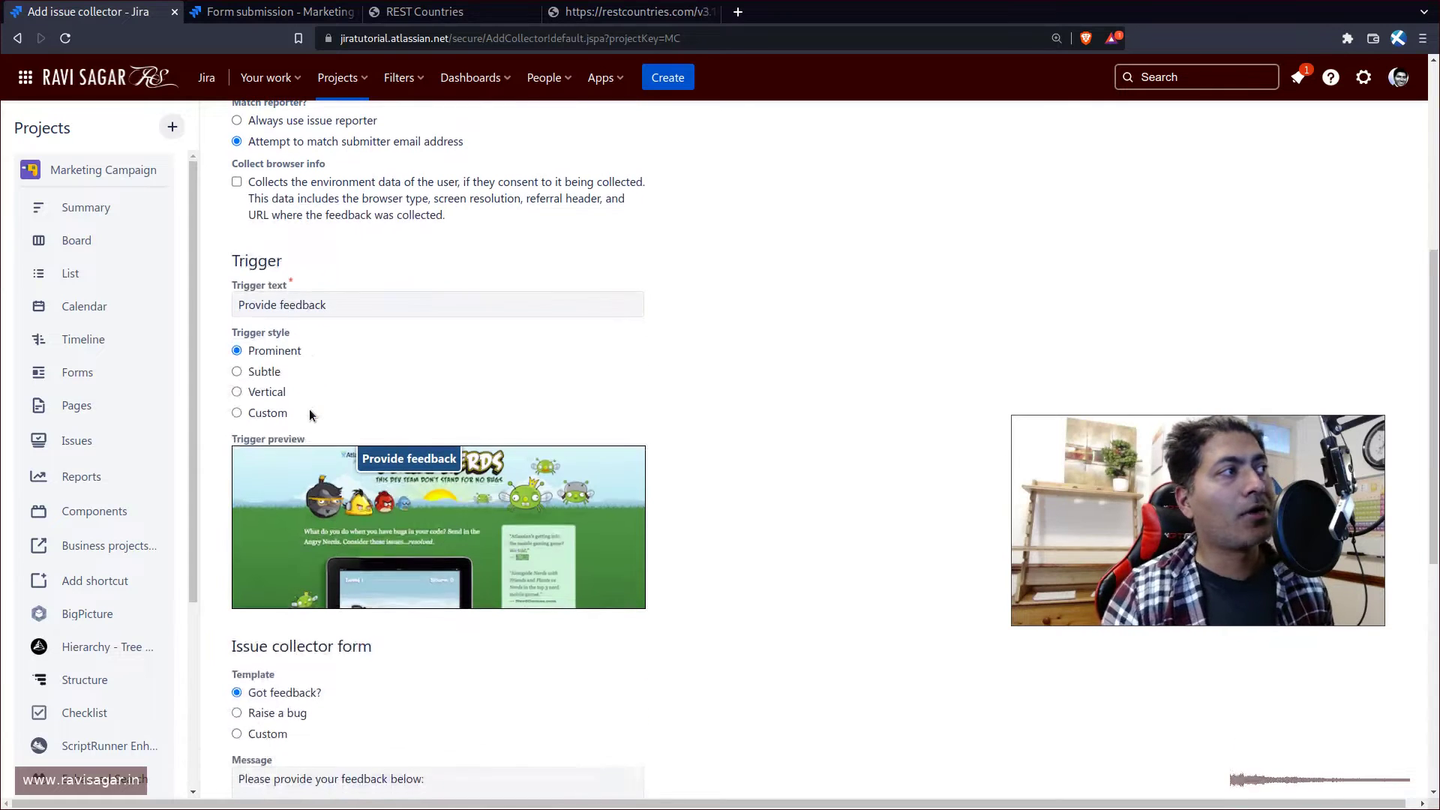
{"action": "triple_click", "coordinate": [390, 303]}
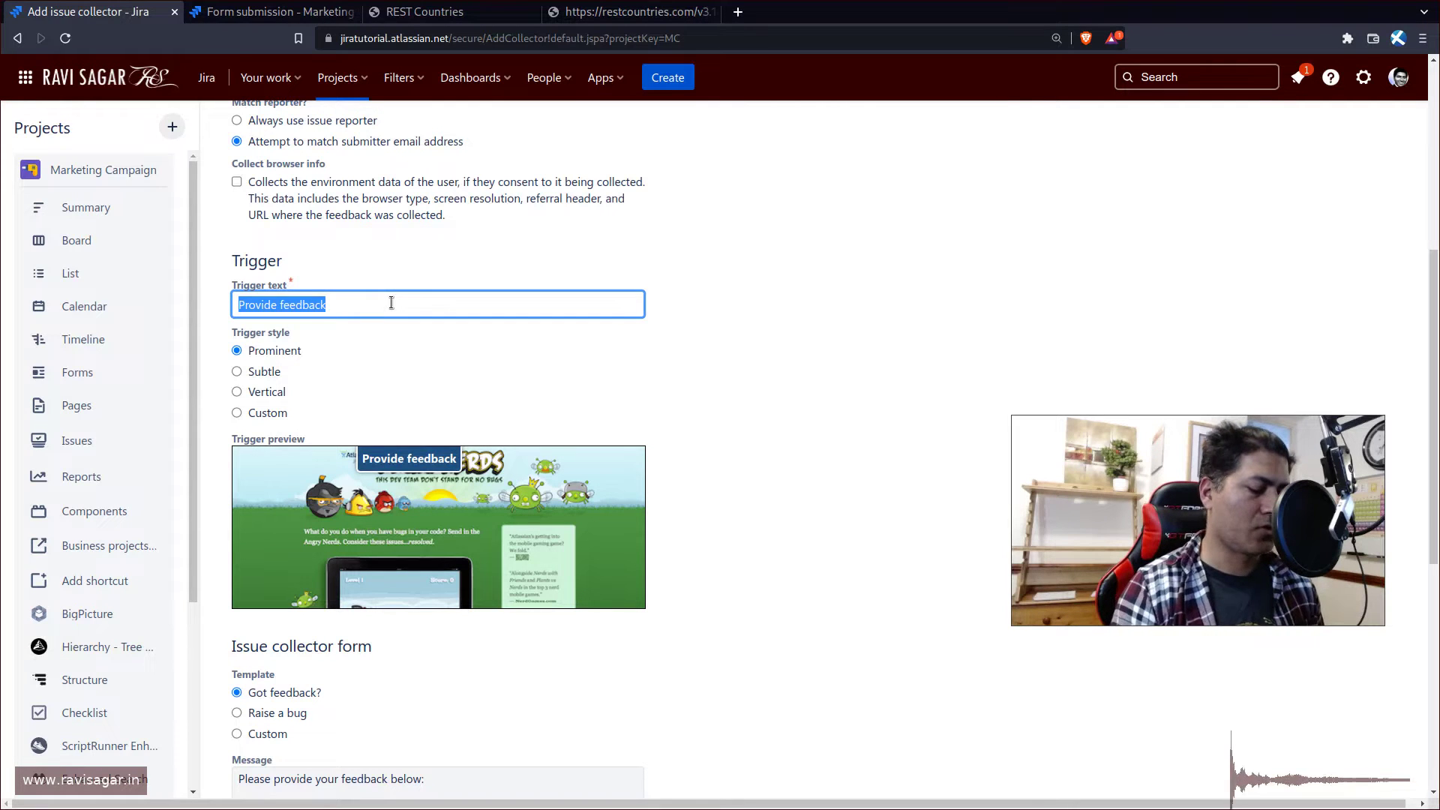
{"action": "type", "text": "Raise"}
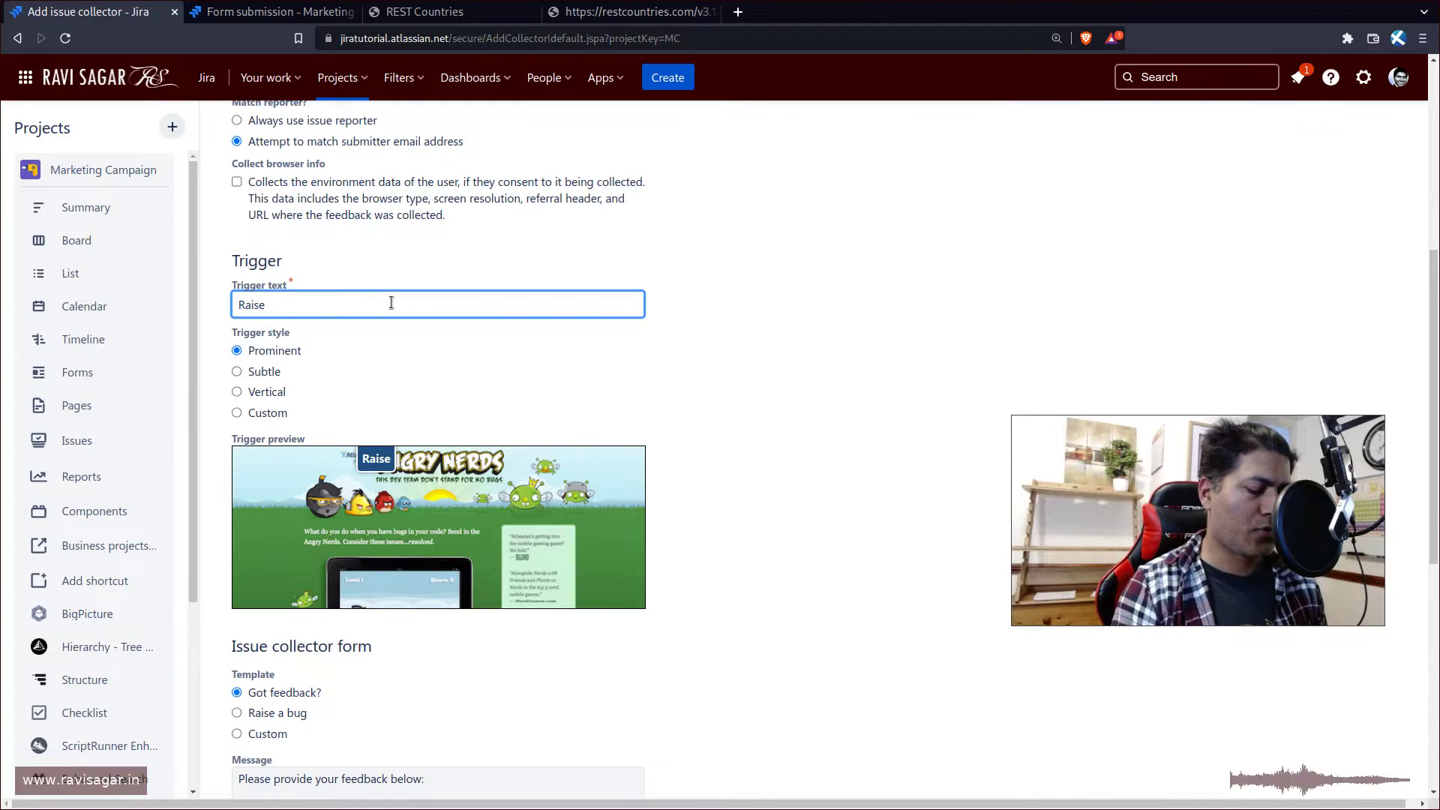
{"action": "type", "text": "Support T"}
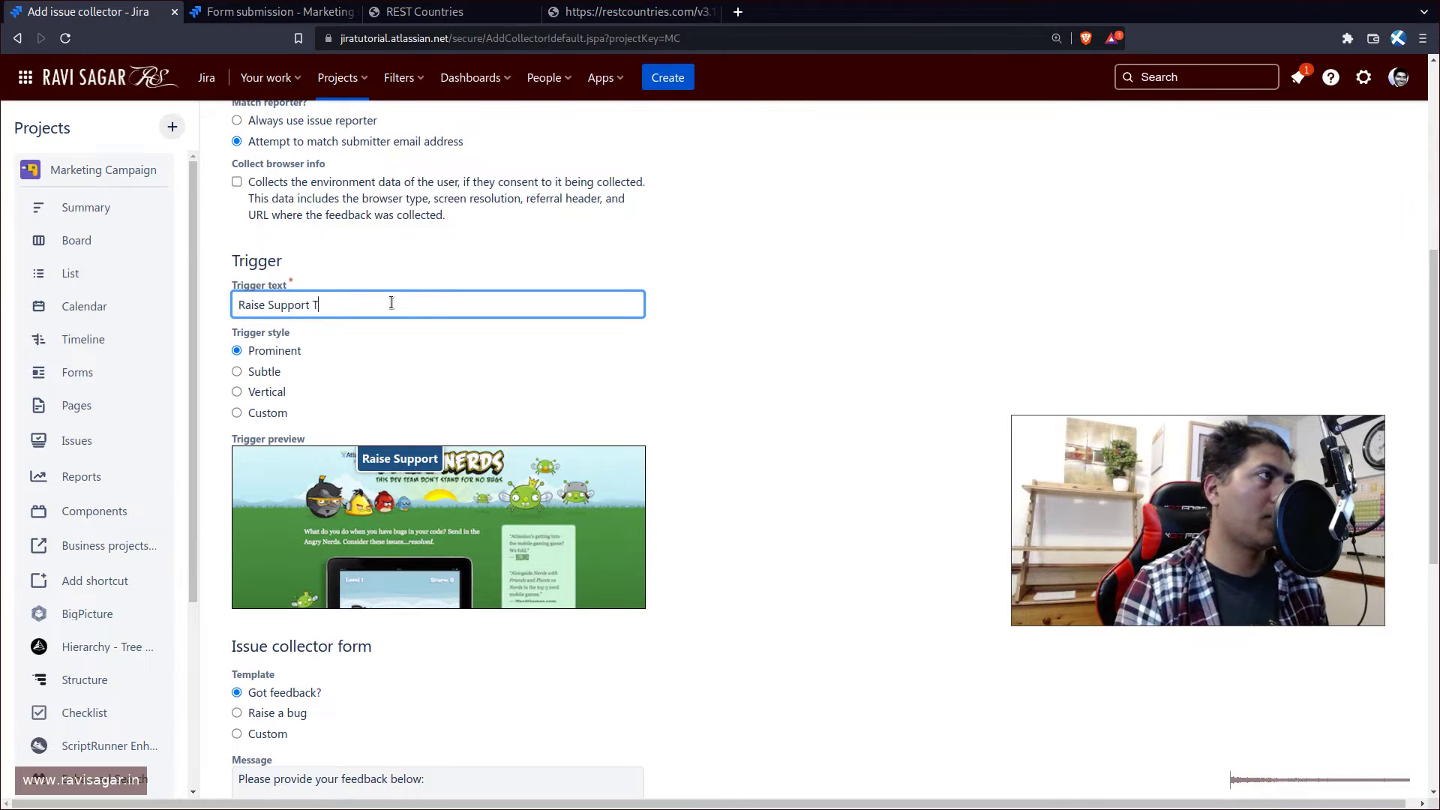
{"action": "key", "text": "BackSpace"}
{"action": "type", "text": "Request"}
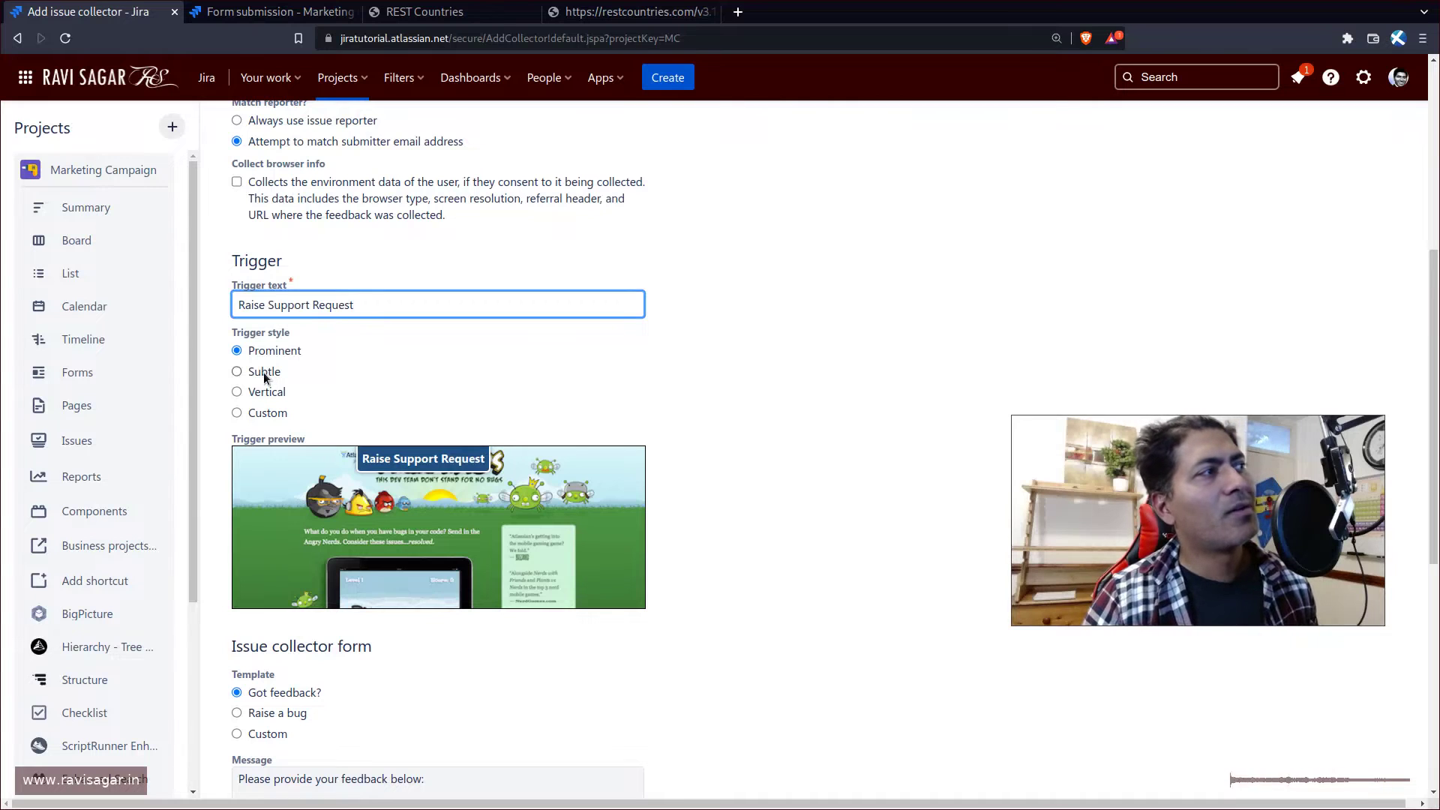
{"action": "left_click", "coordinate": [263, 372]}
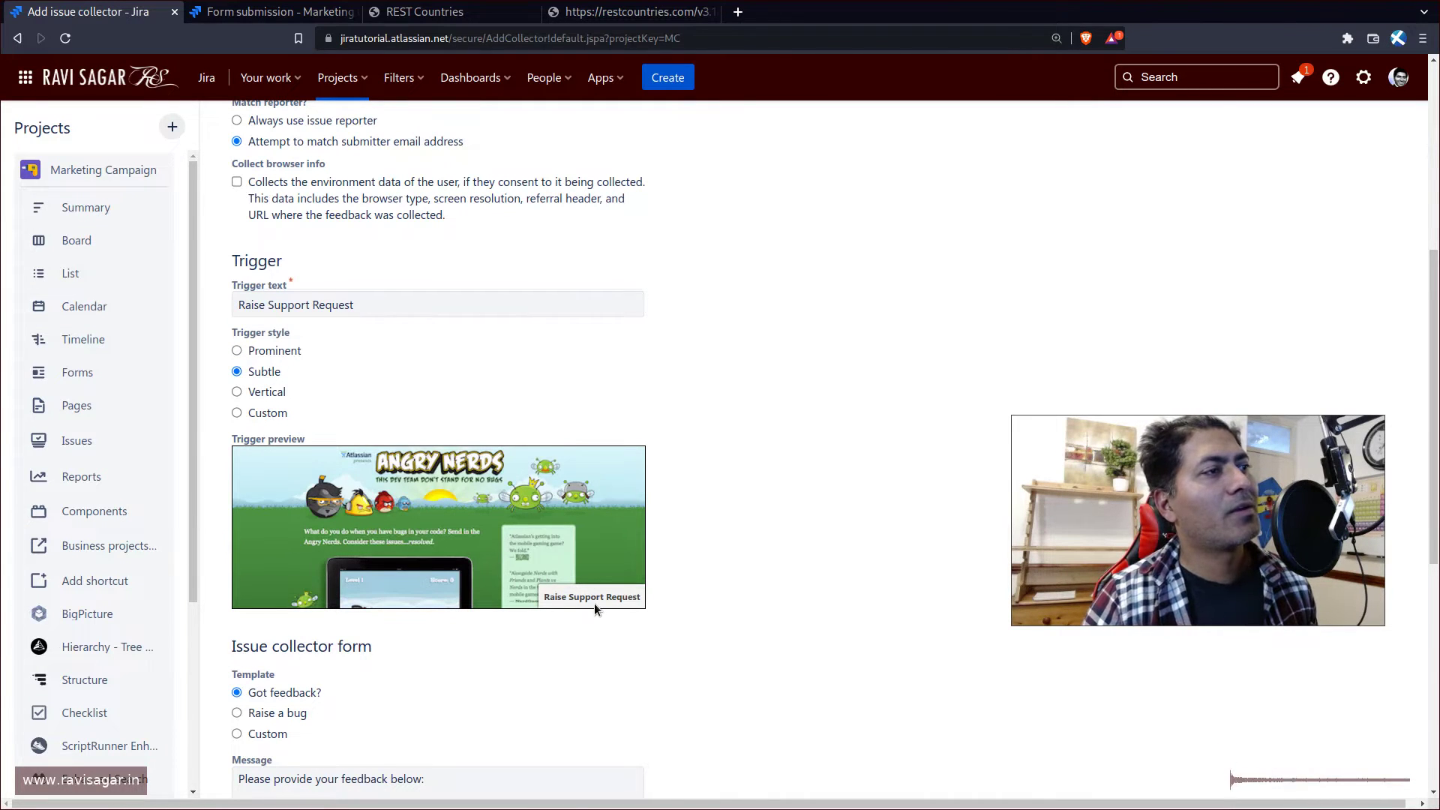
- Set the trigger back to Prominent style and choose the Custom form template
{"action": "left_click", "coordinate": [266, 390]}
{"action": "left_click", "coordinate": [271, 412]}
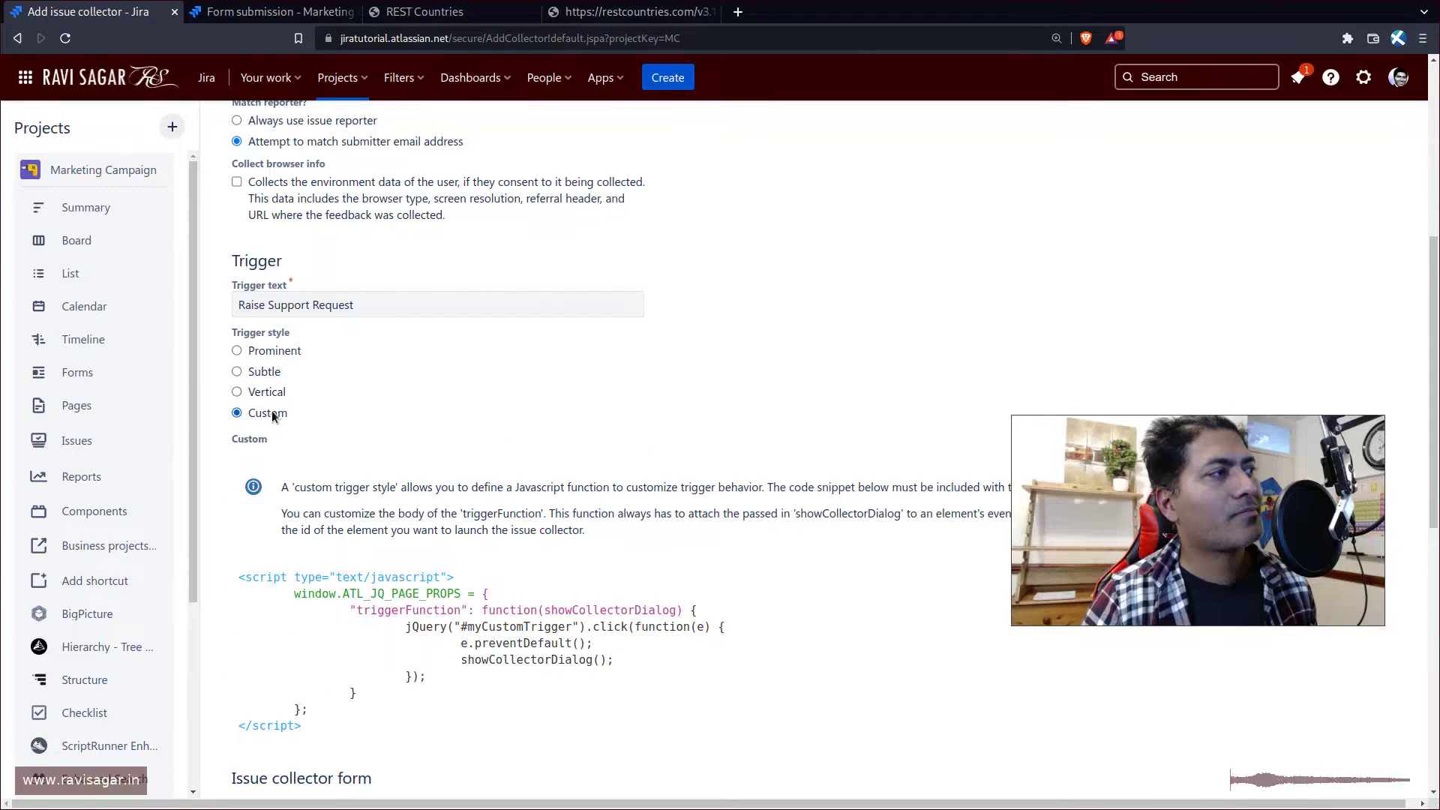
{"action": "left_click", "coordinate": [262, 356]}
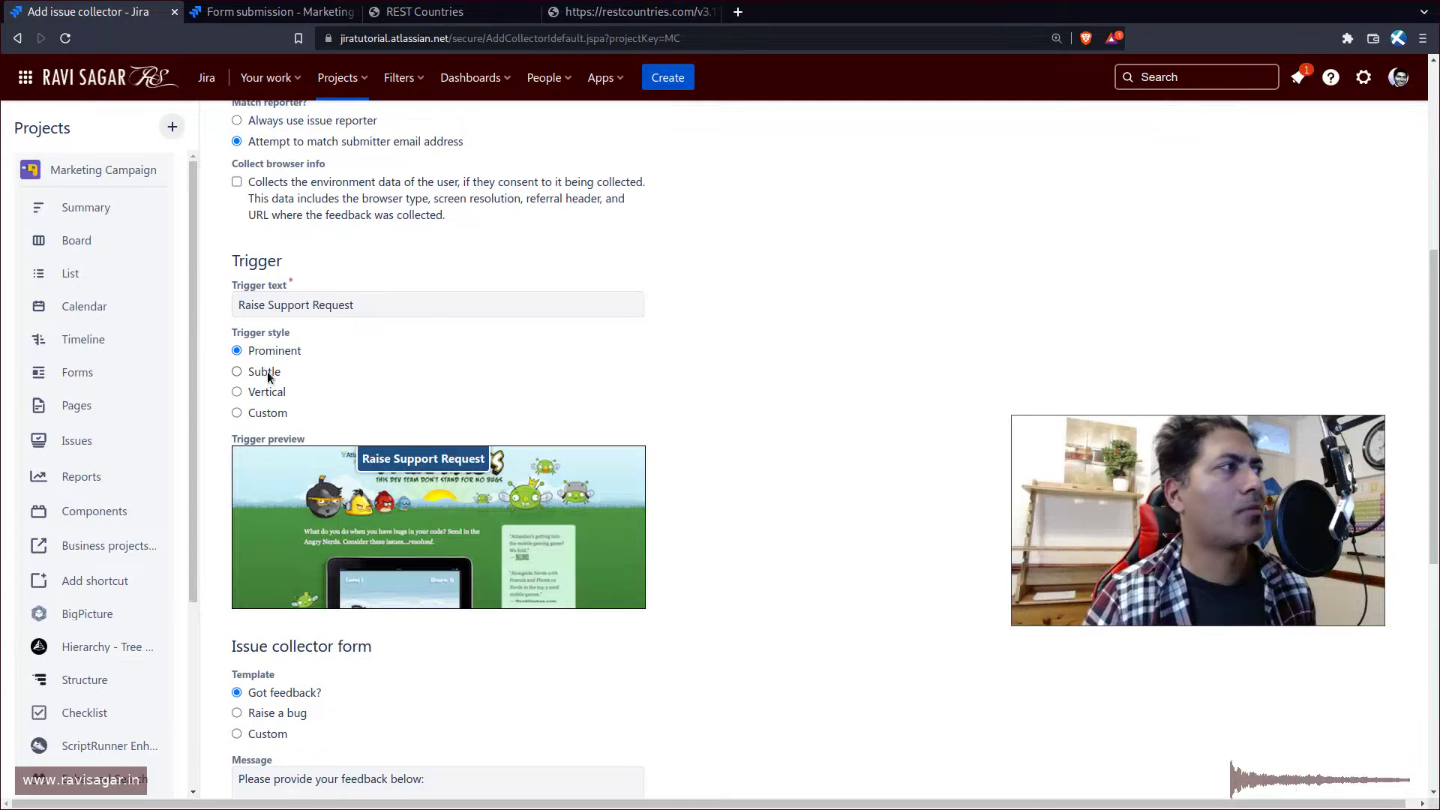
{"action": "scroll", "coordinate": [394, 501], "scroll_direction": "down", "scroll_amount": 3}
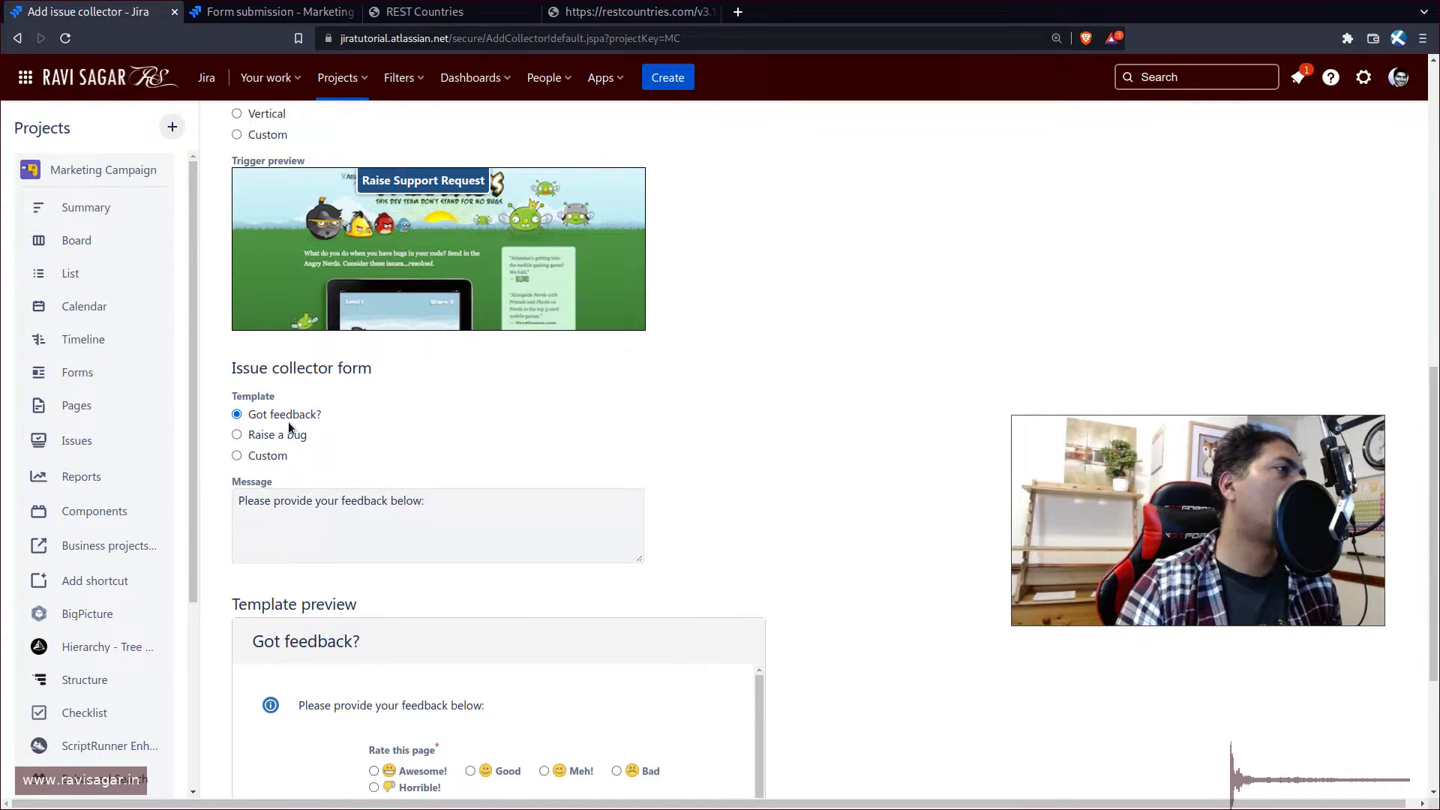
{"action": "left_click", "coordinate": [272, 439]}
{"action": "left_click", "coordinate": [261, 456]}
- Include Description, Priority, Start date, Budget and Components in the custom form
{"action": "scroll", "coordinate": [274, 459], "scroll_direction": "down", "scroll_amount": 2}
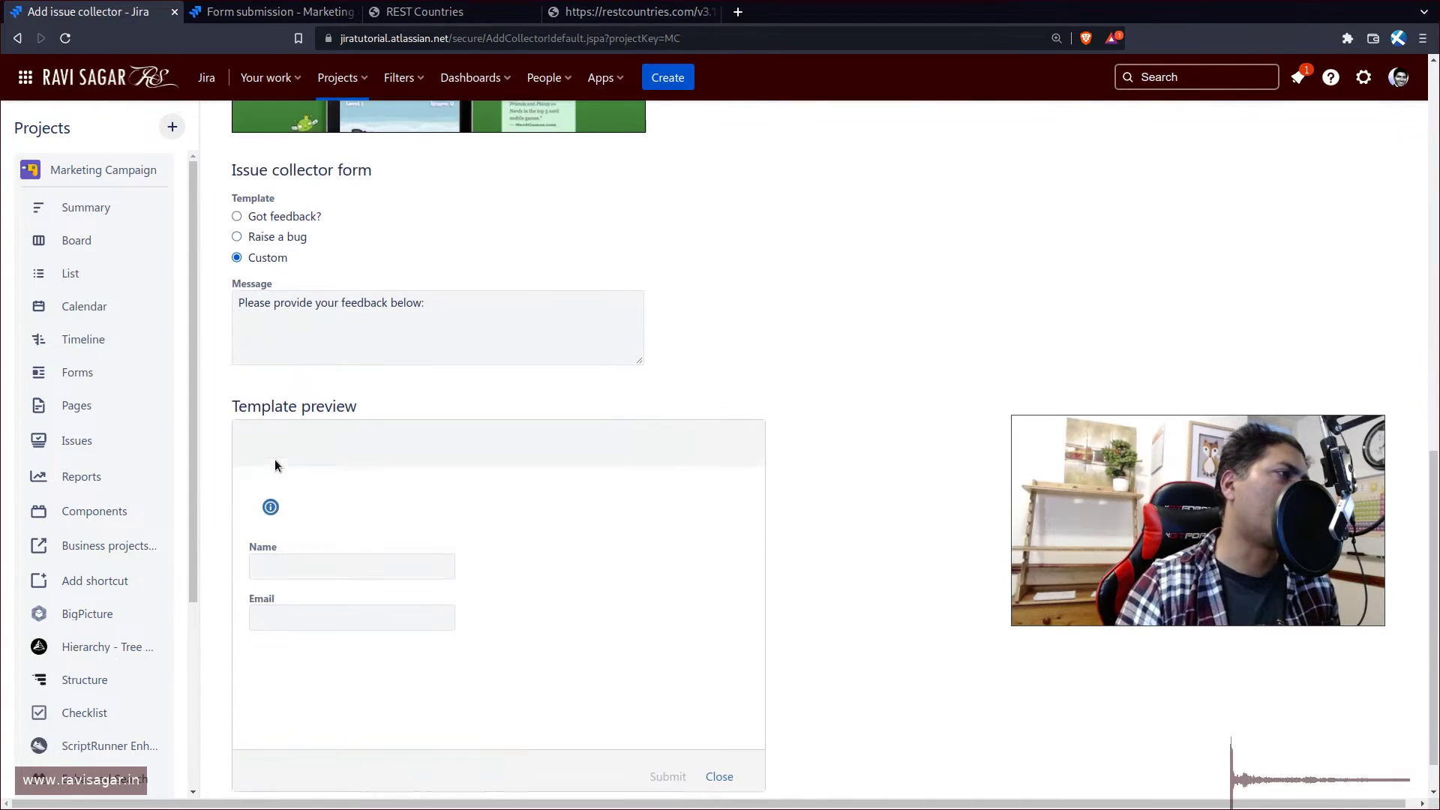
{"action": "scroll", "coordinate": [414, 345], "scroll_direction": "down", "scroll_amount": 1}
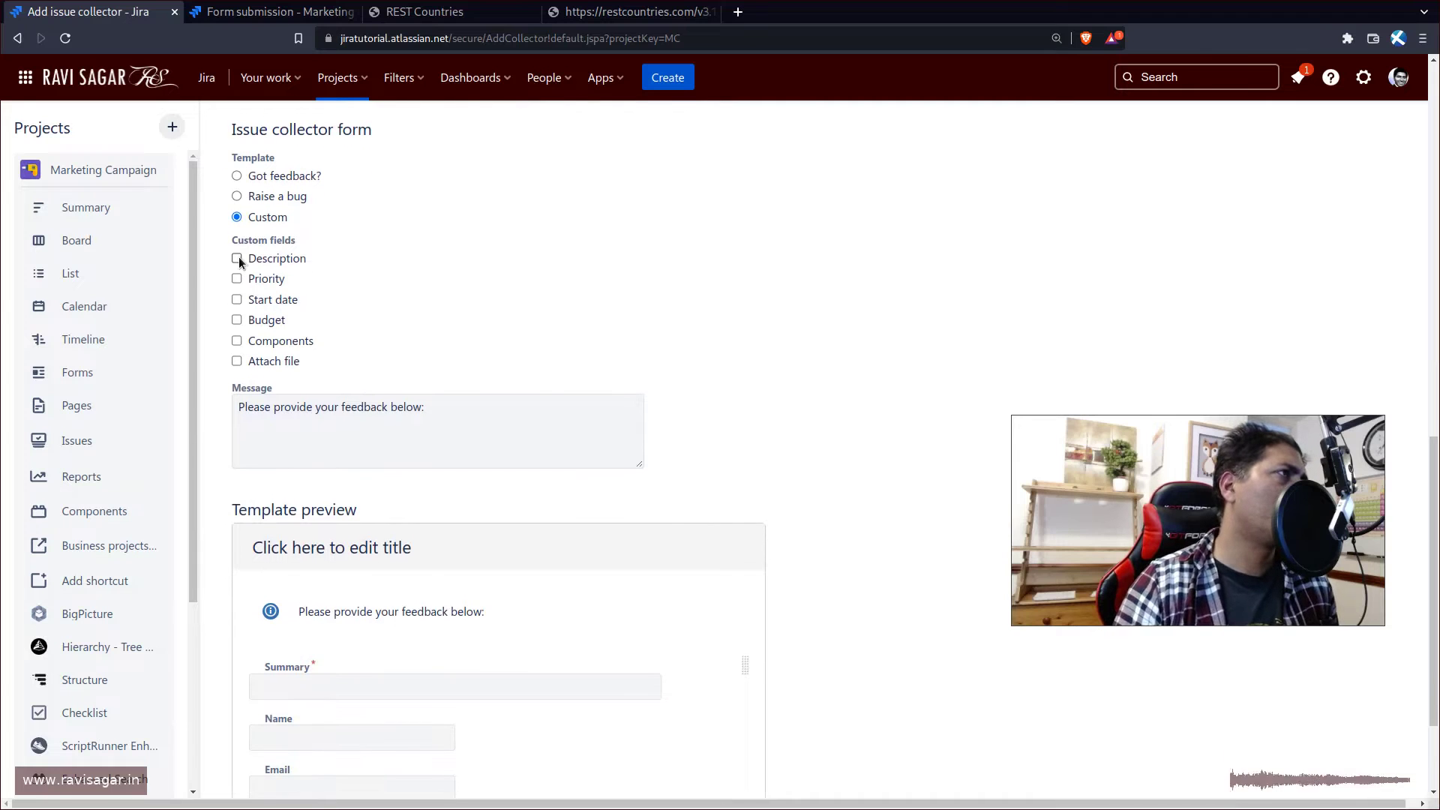
{"action": "left_click", "coordinate": [237, 258]}
{"action": "left_click", "coordinate": [237, 279]}
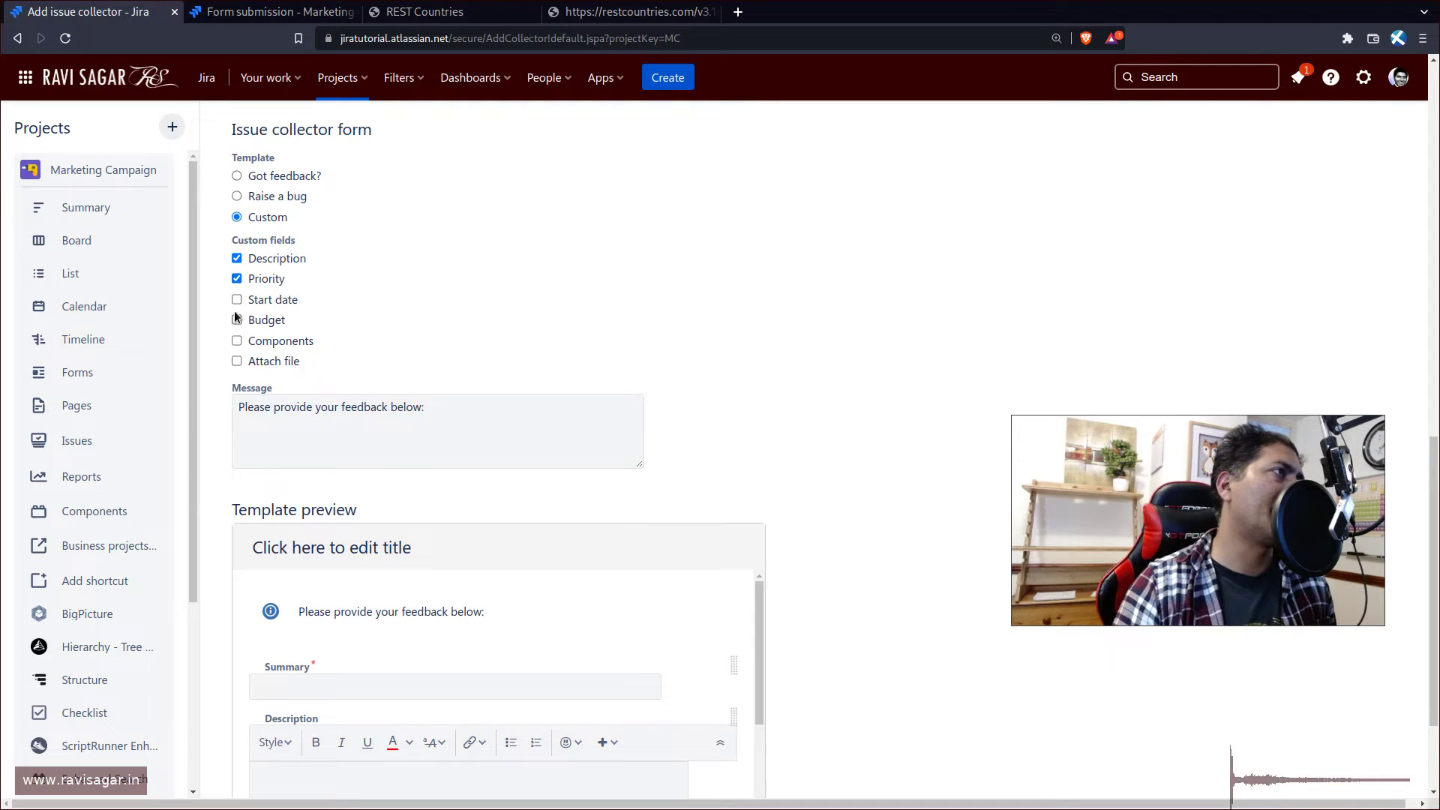
{"action": "left_click", "coordinate": [237, 299]}
{"action": "left_click", "coordinate": [237, 321]}
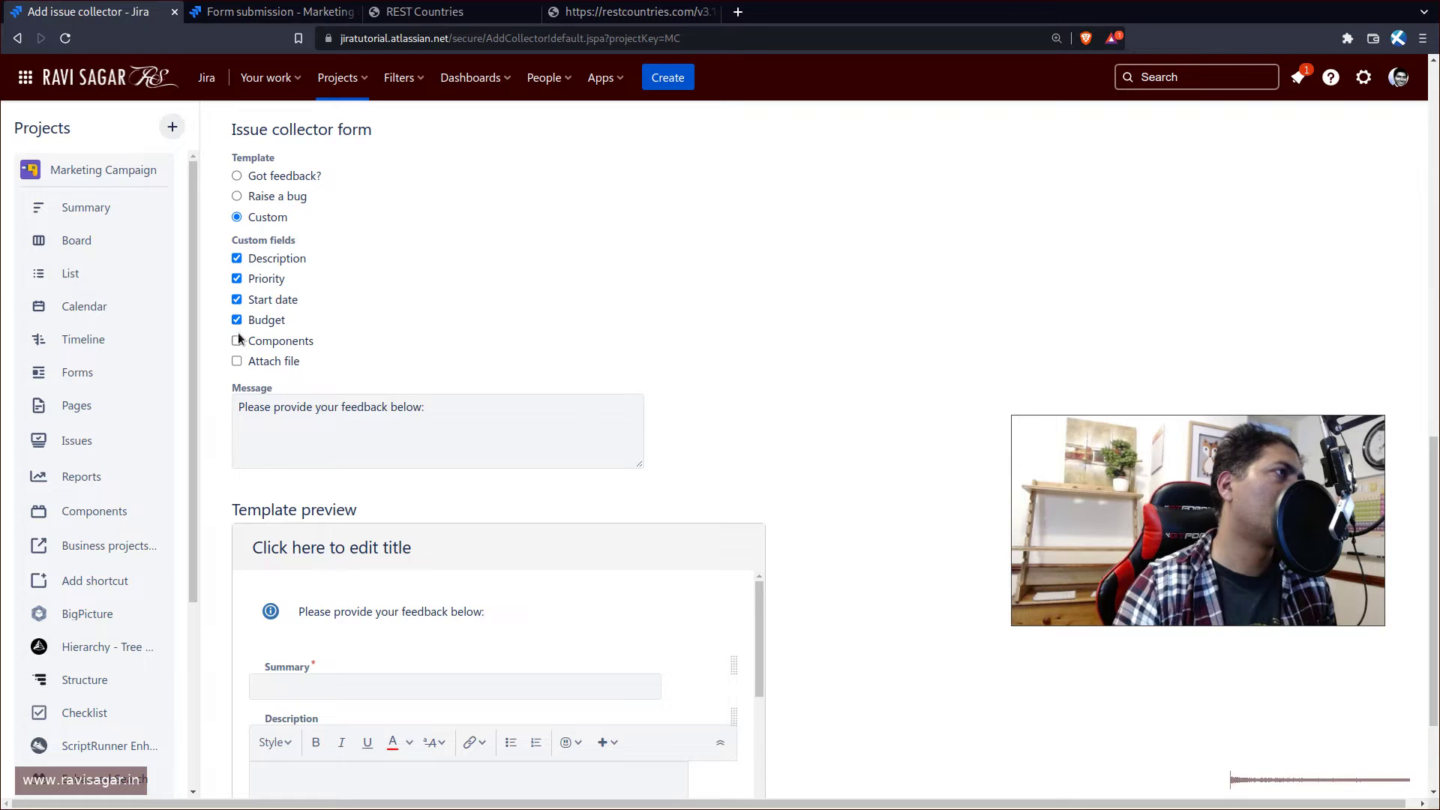
{"action": "left_click", "coordinate": [237, 340]}
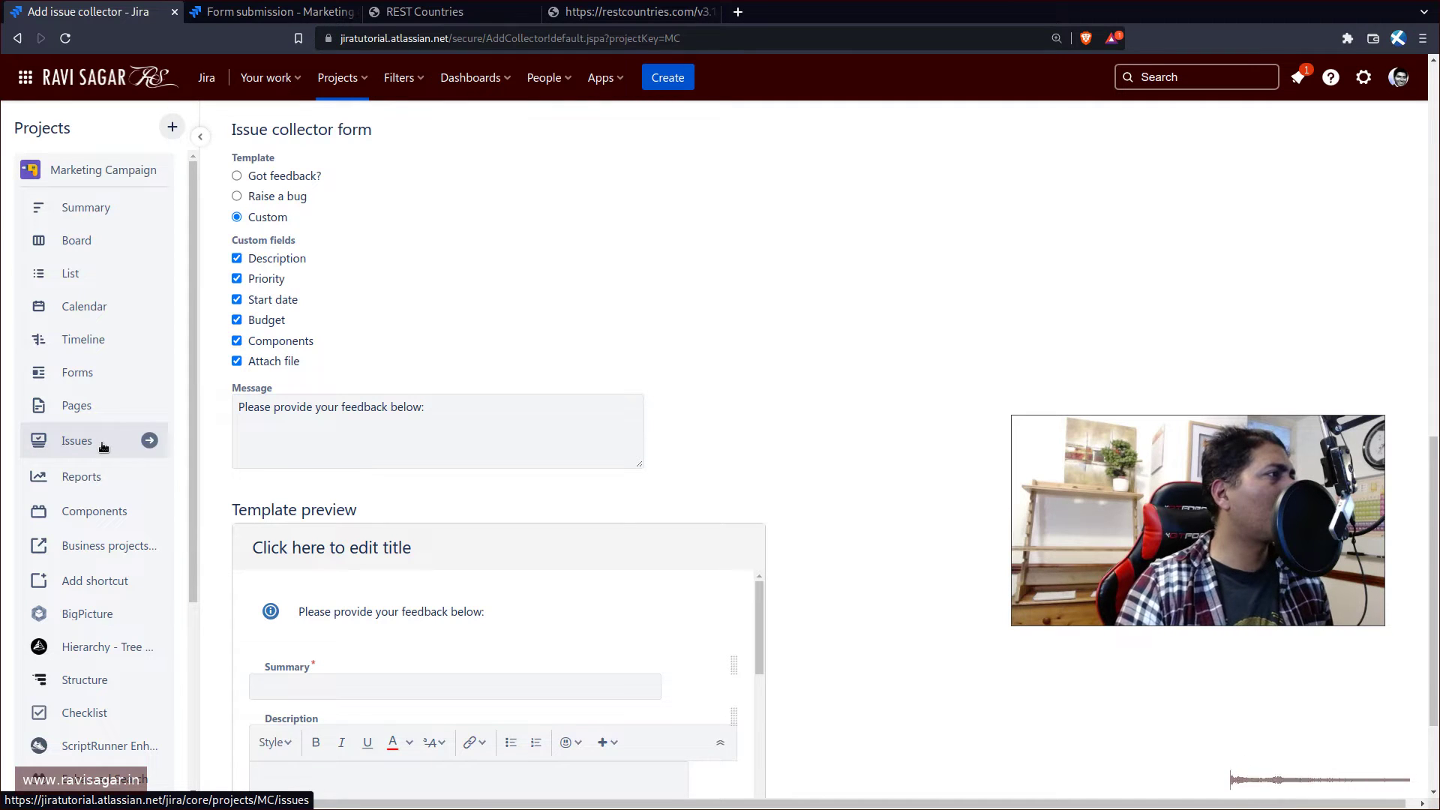
{"action": "scroll", "coordinate": [105, 588], "scroll_direction": "down", "scroll_amount": 3}
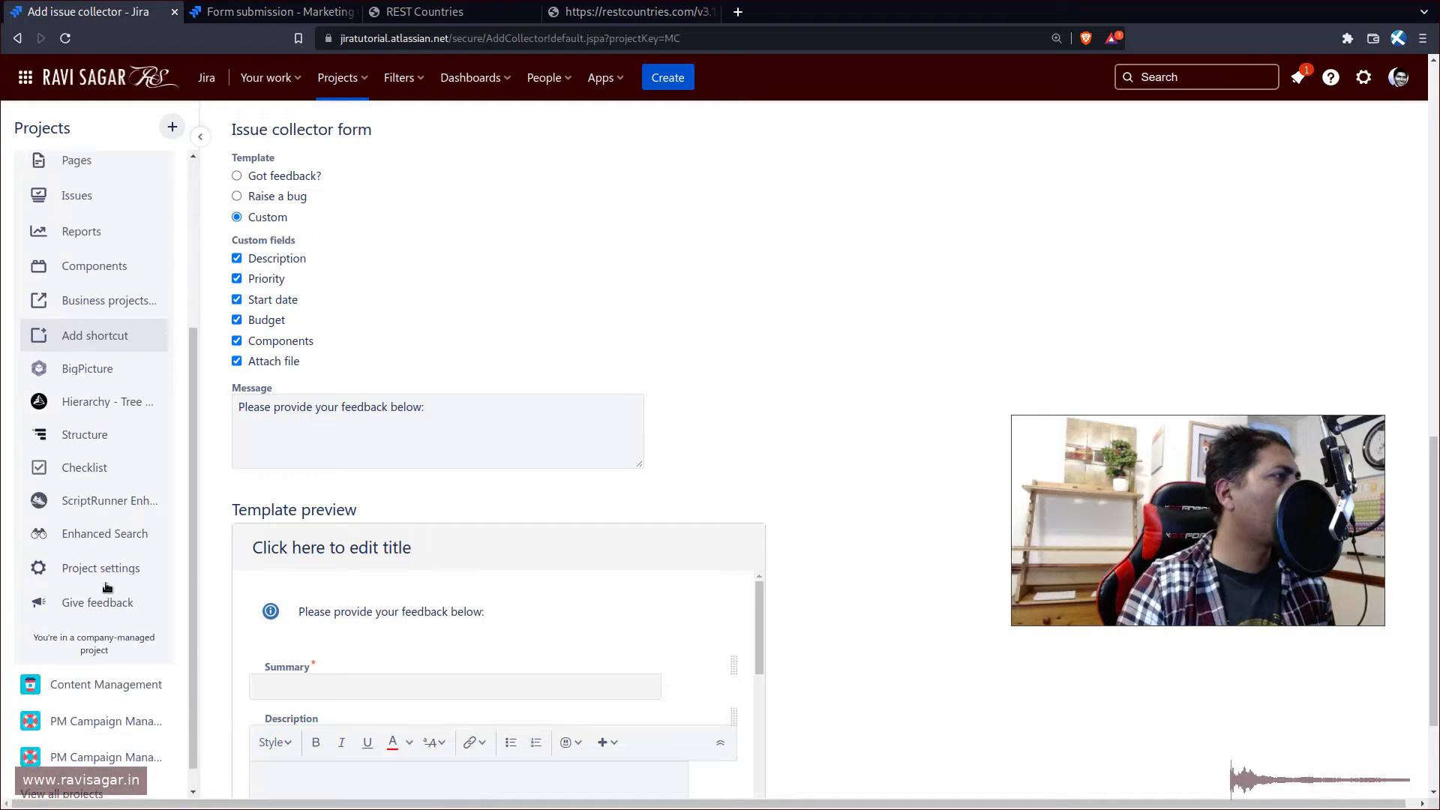
- In a new Project settings tab, open the MC: Campaign management create issue screen's fields
{"action": "right_click", "coordinate": [110, 553]}
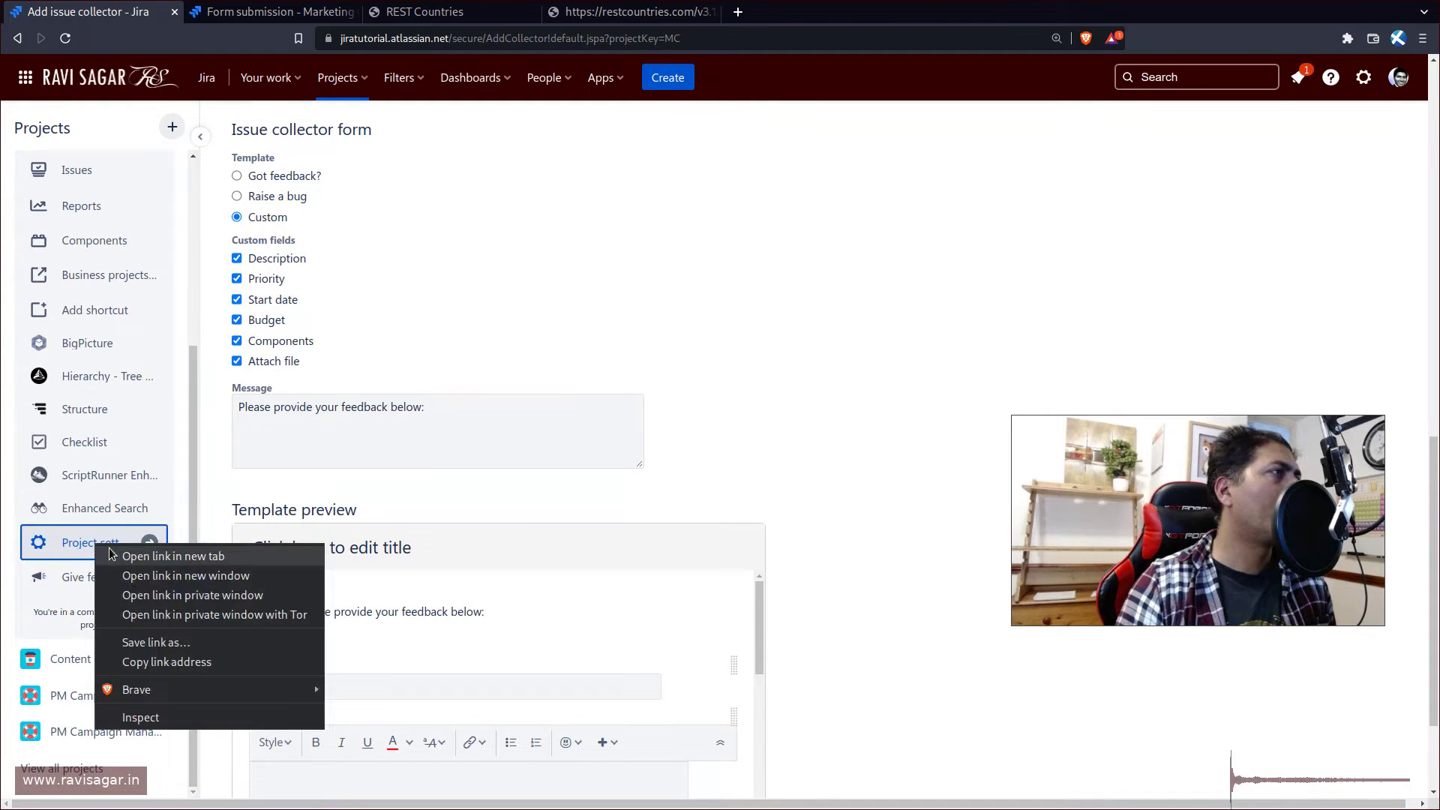
{"action": "left_click", "coordinate": [109, 553]}
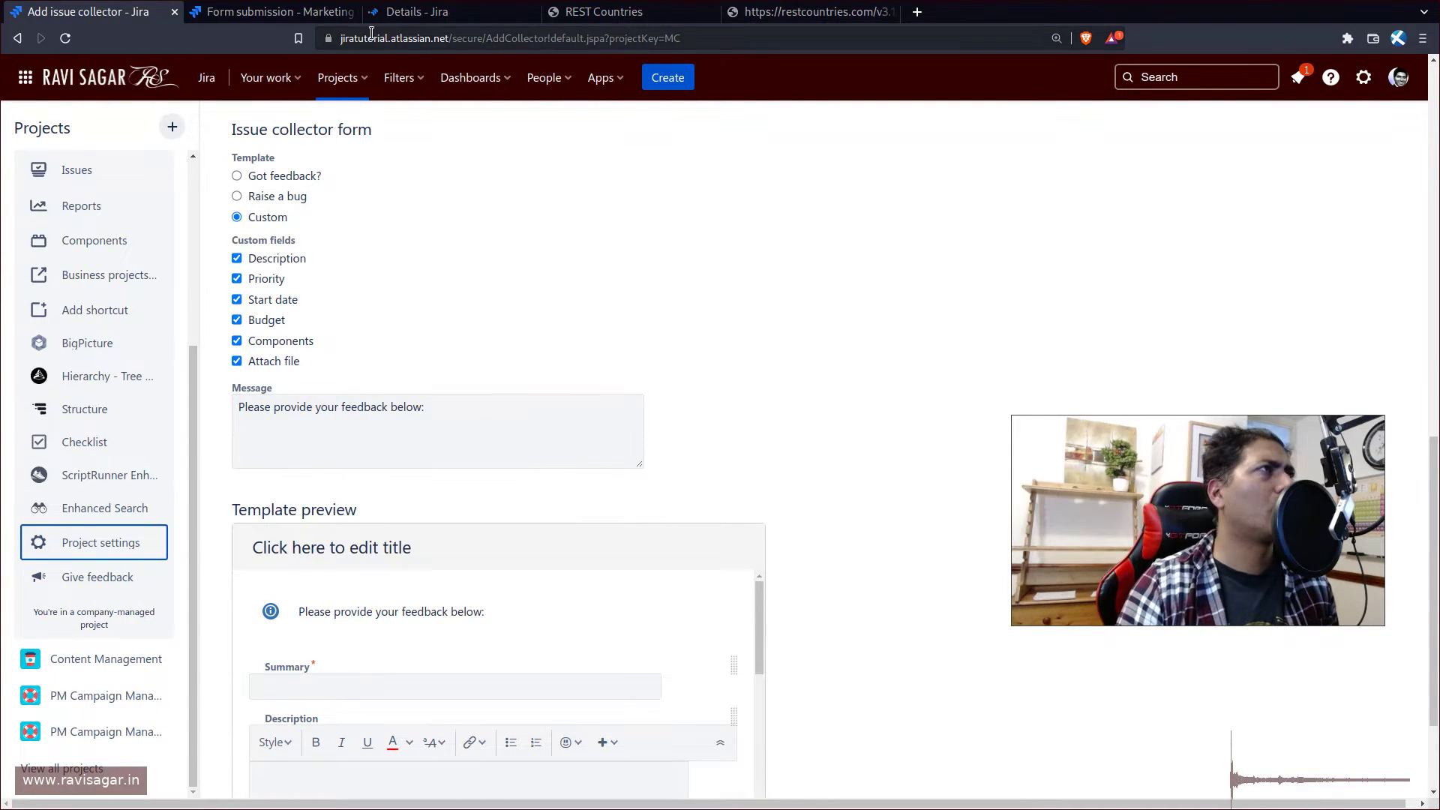
{"action": "left_click", "coordinate": [431, 14]}
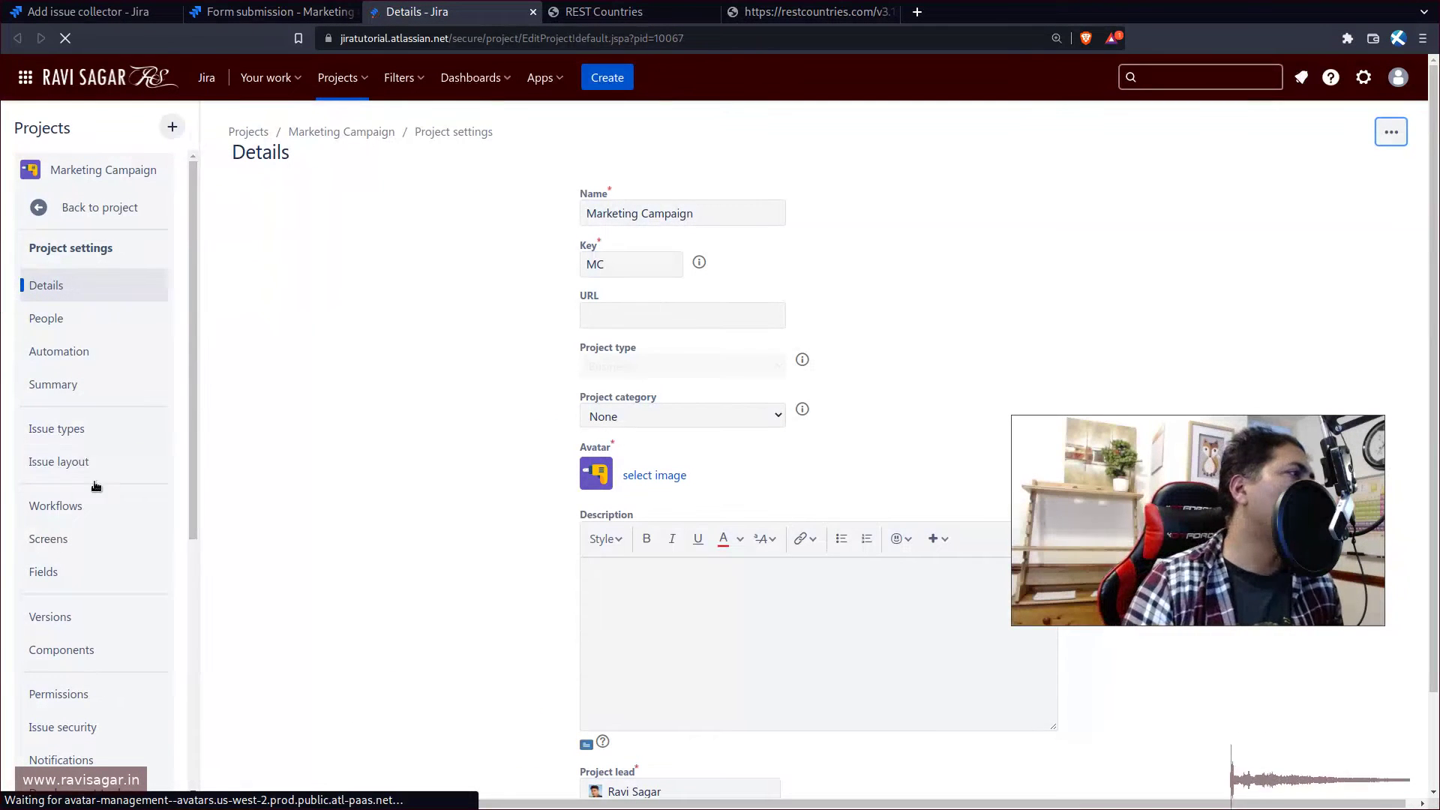
{"action": "left_click", "coordinate": [60, 544]}
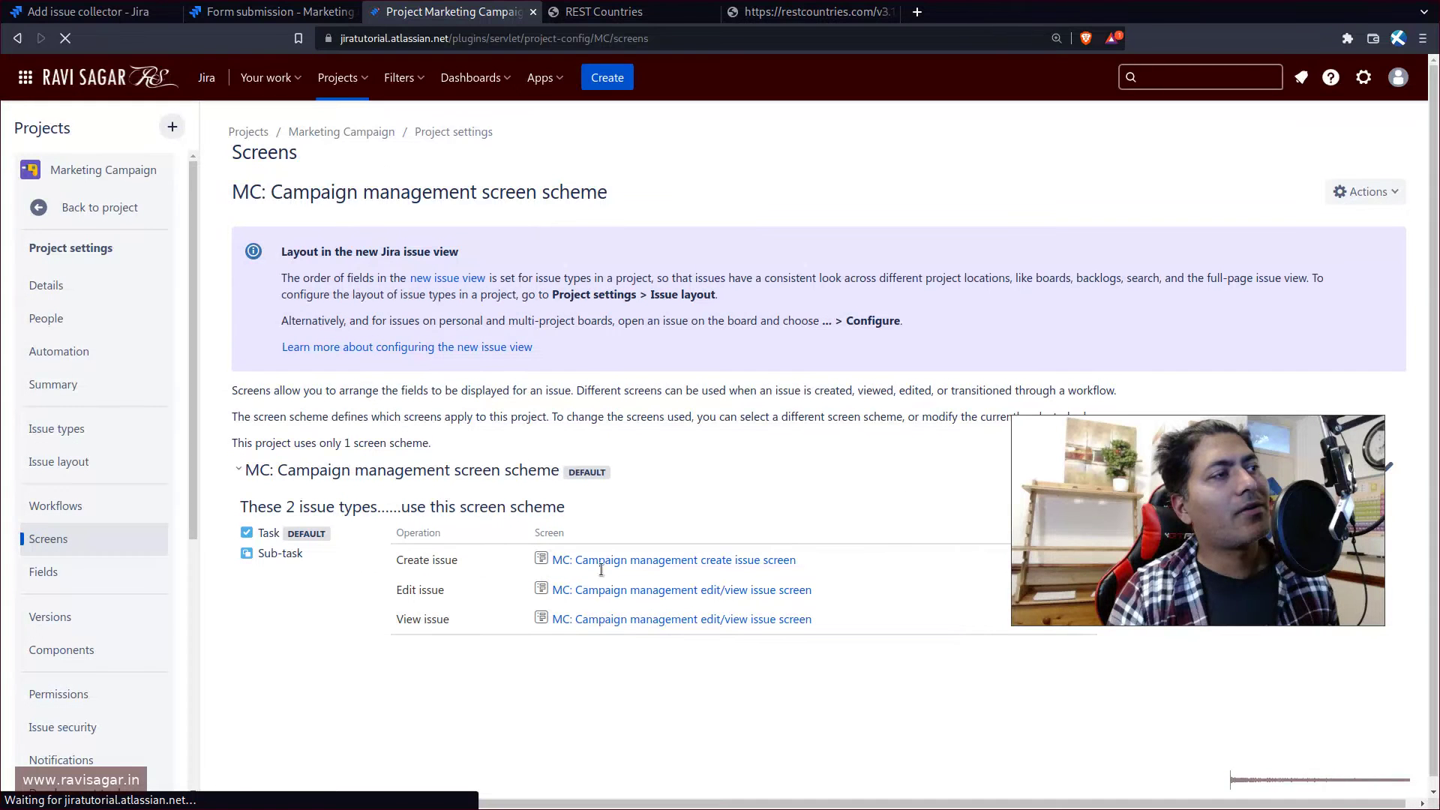
{"action": "left_click", "coordinate": [632, 562]}
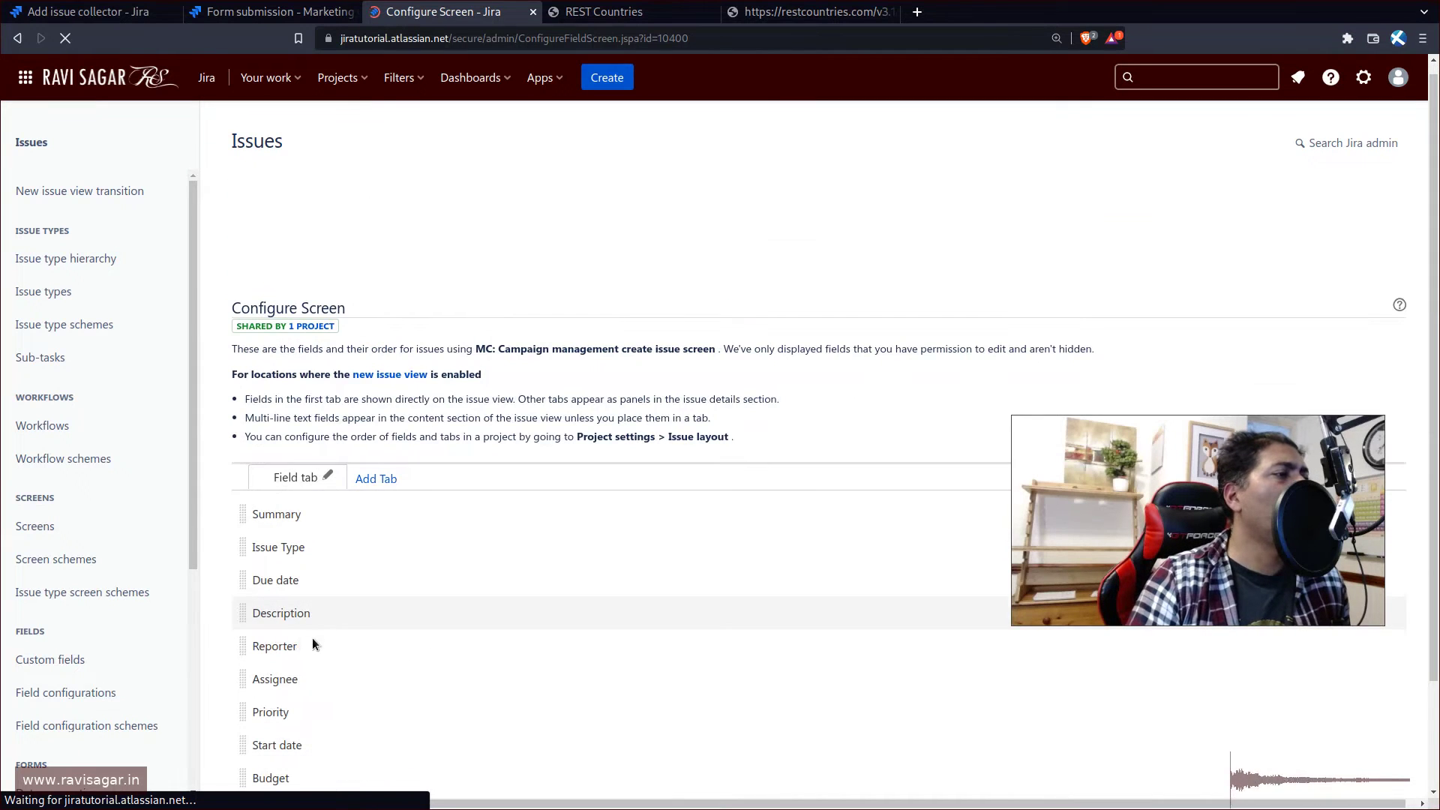
{"action": "scroll", "coordinate": [417, 658], "scroll_direction": "down", "scroll_amount": 1}
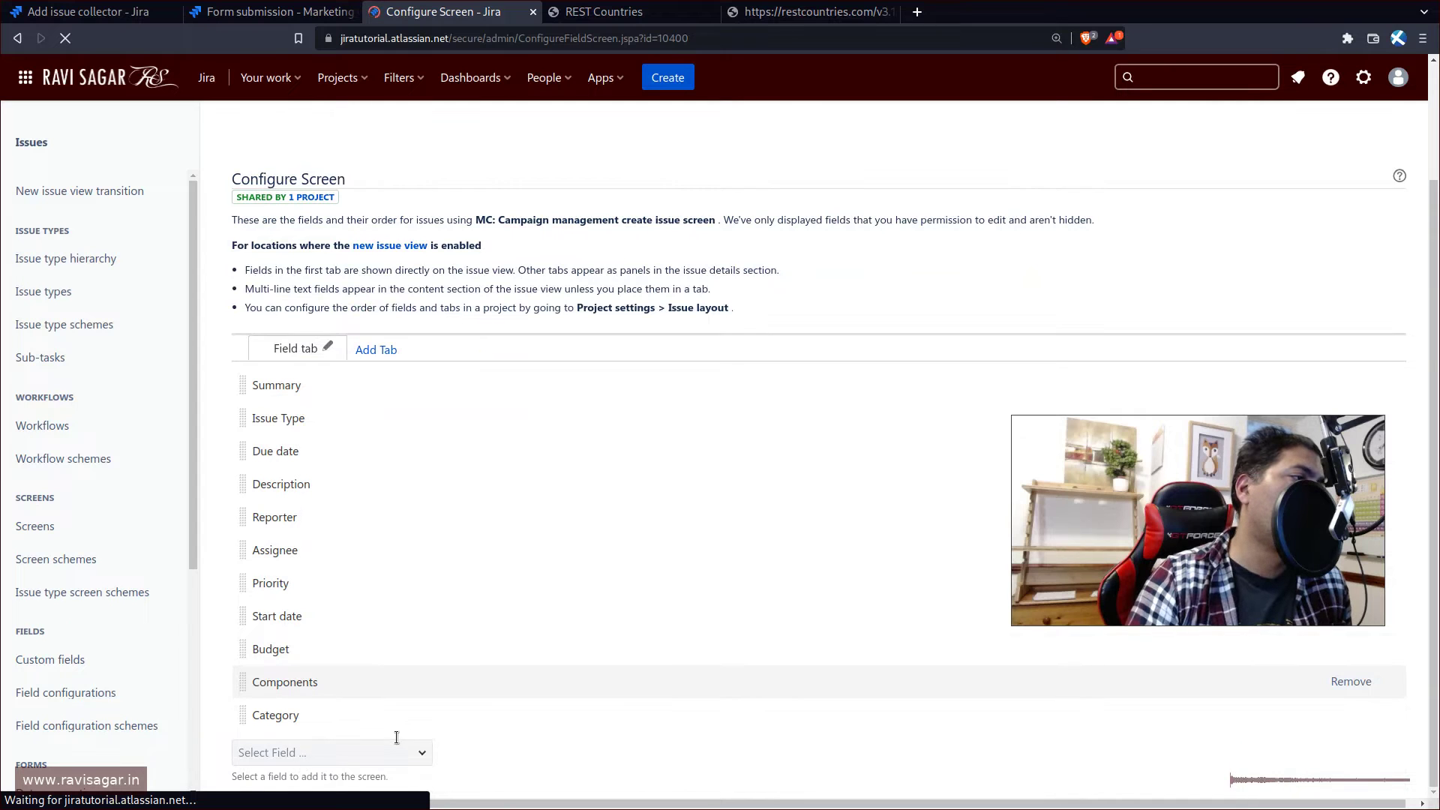
- Add the Change reason field to the create issue screen, then go back to the Add issue collector tab
{"action": "left_click", "coordinate": [383, 750]}
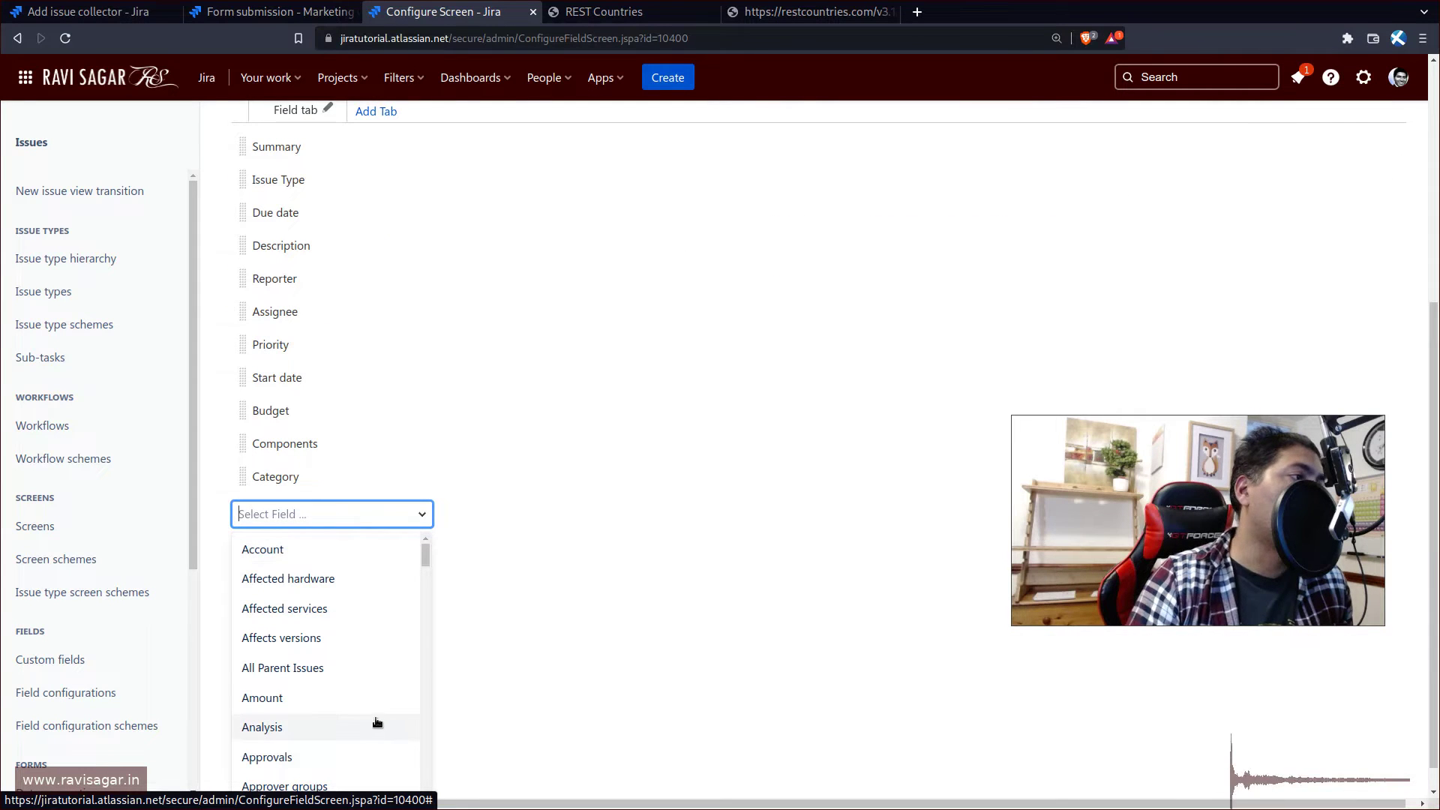
{"action": "scroll", "coordinate": [338, 672], "scroll_direction": "down", "scroll_amount": 5}
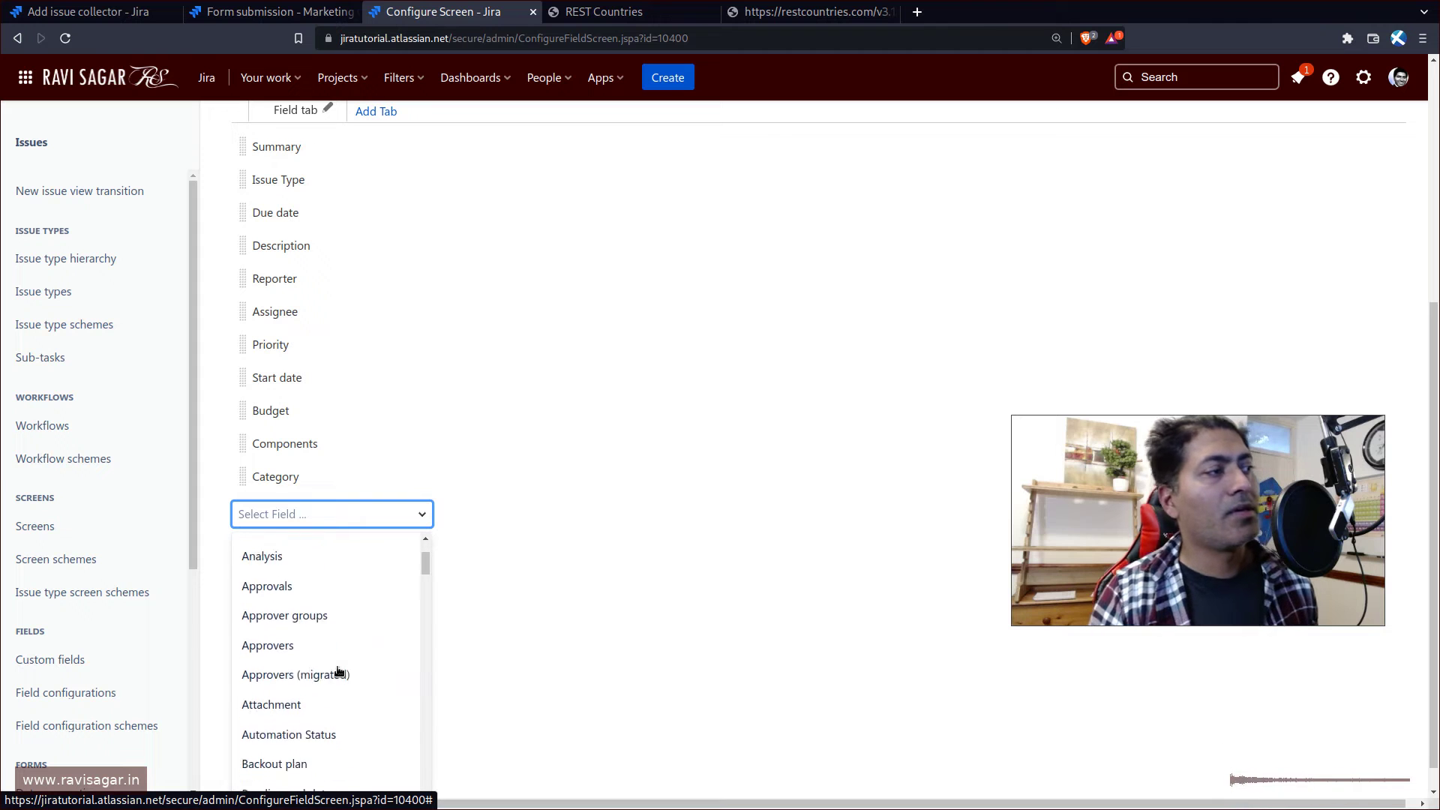
{"action": "type", "text": "acc"}
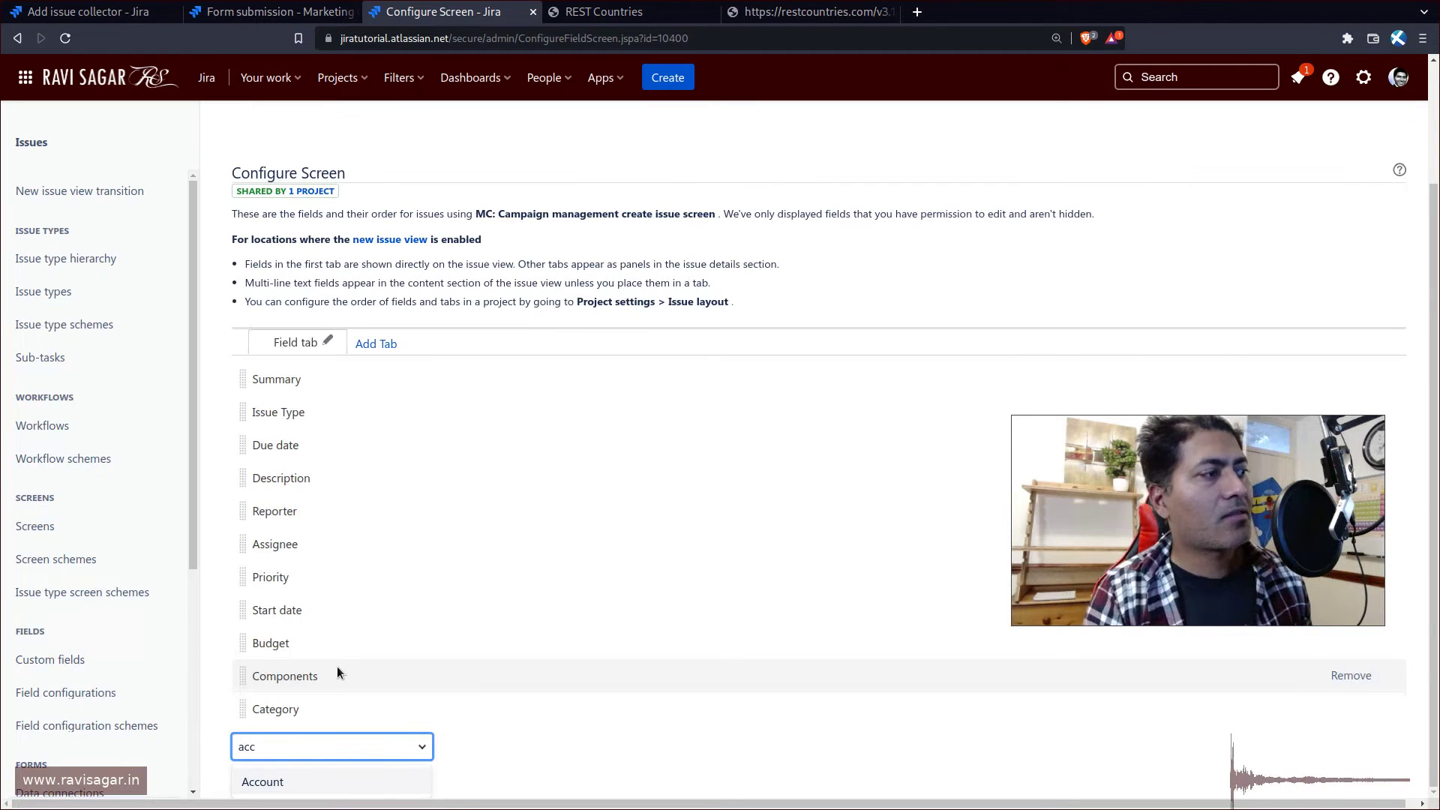
{"action": "key", "text": "BackSpace"}
{"action": "key", "text": "BackSpace"}
{"action": "key", "text": "BackSpace"}
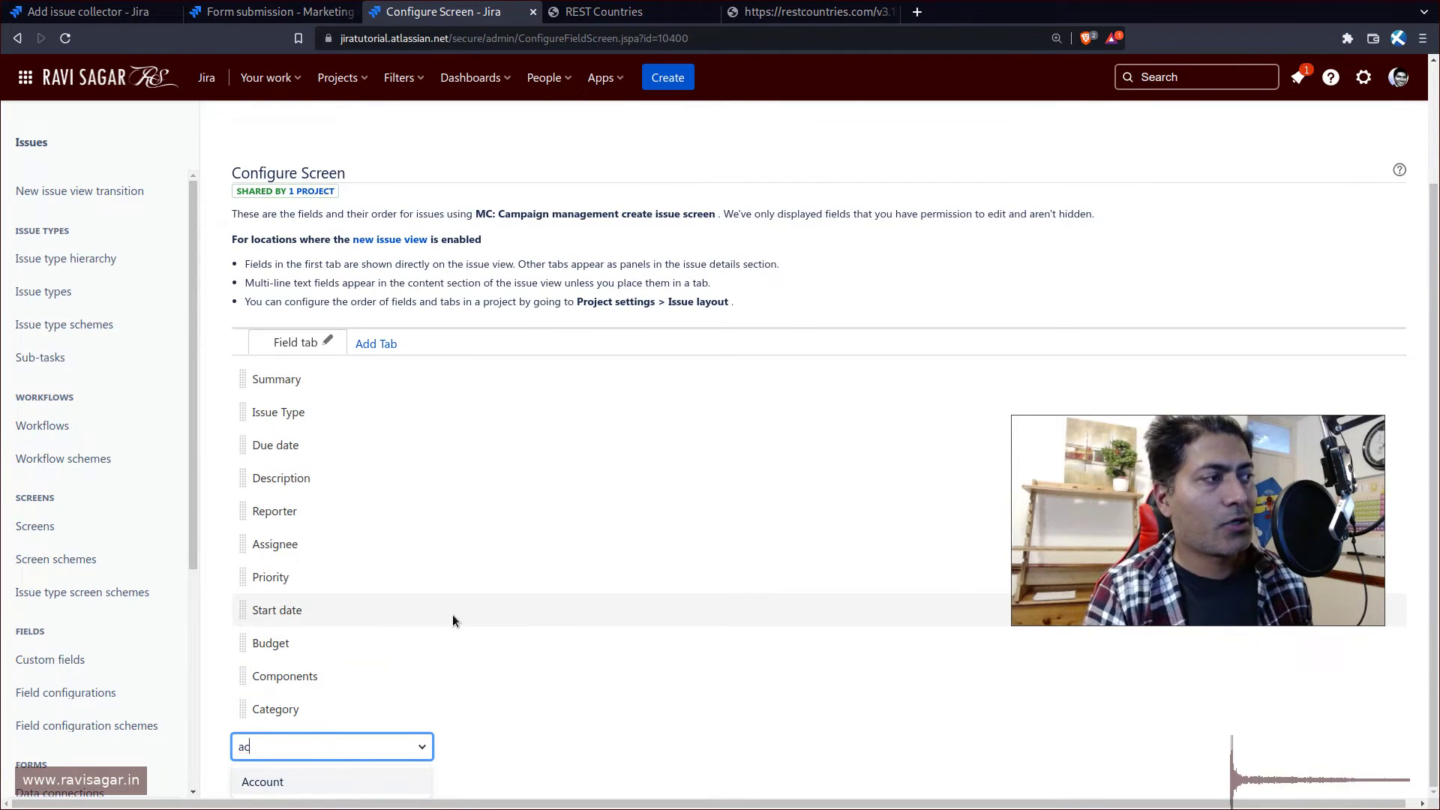
{"action": "type", "text": "ra"}
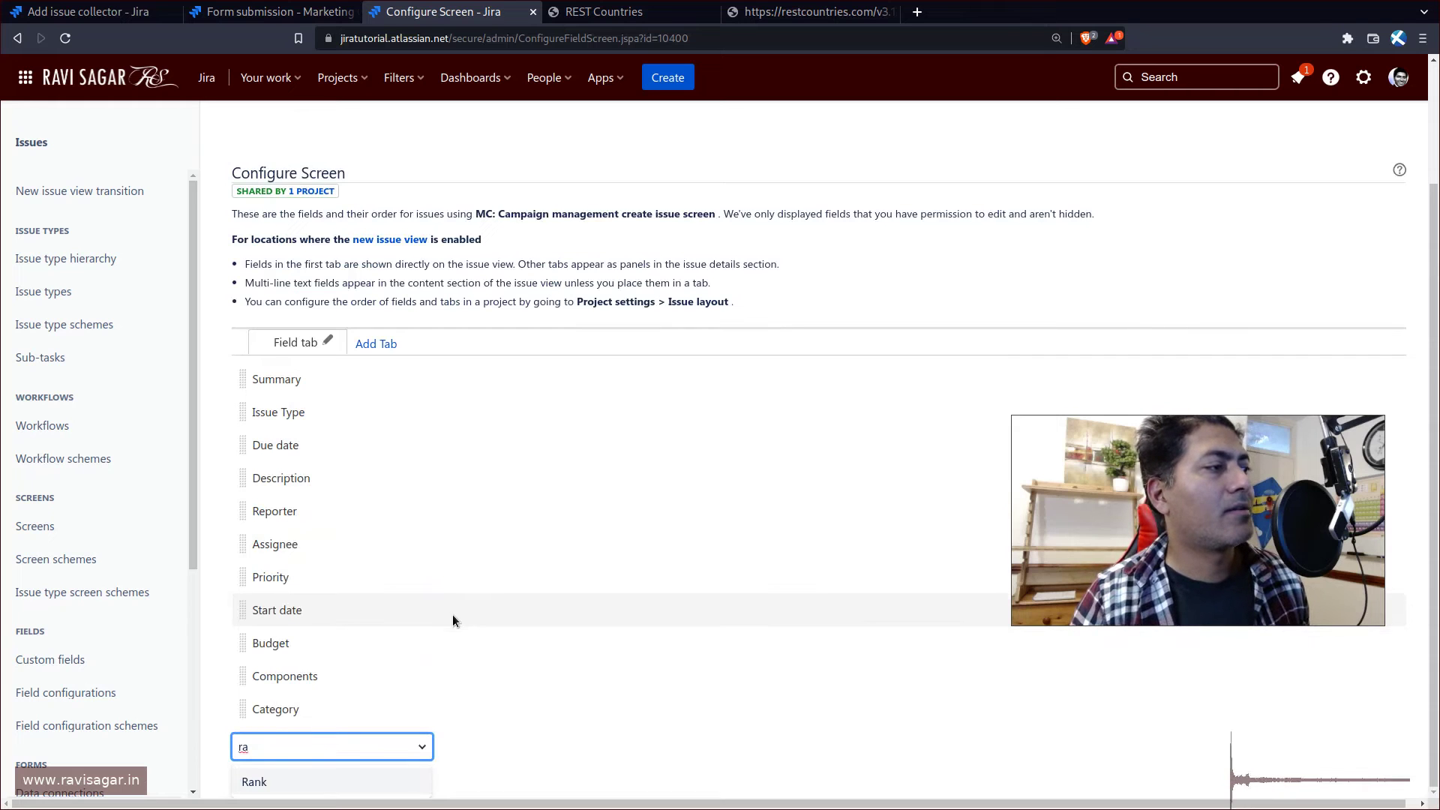
{"action": "key", "text": "BackSpace"}
{"action": "type", "text": "e"}
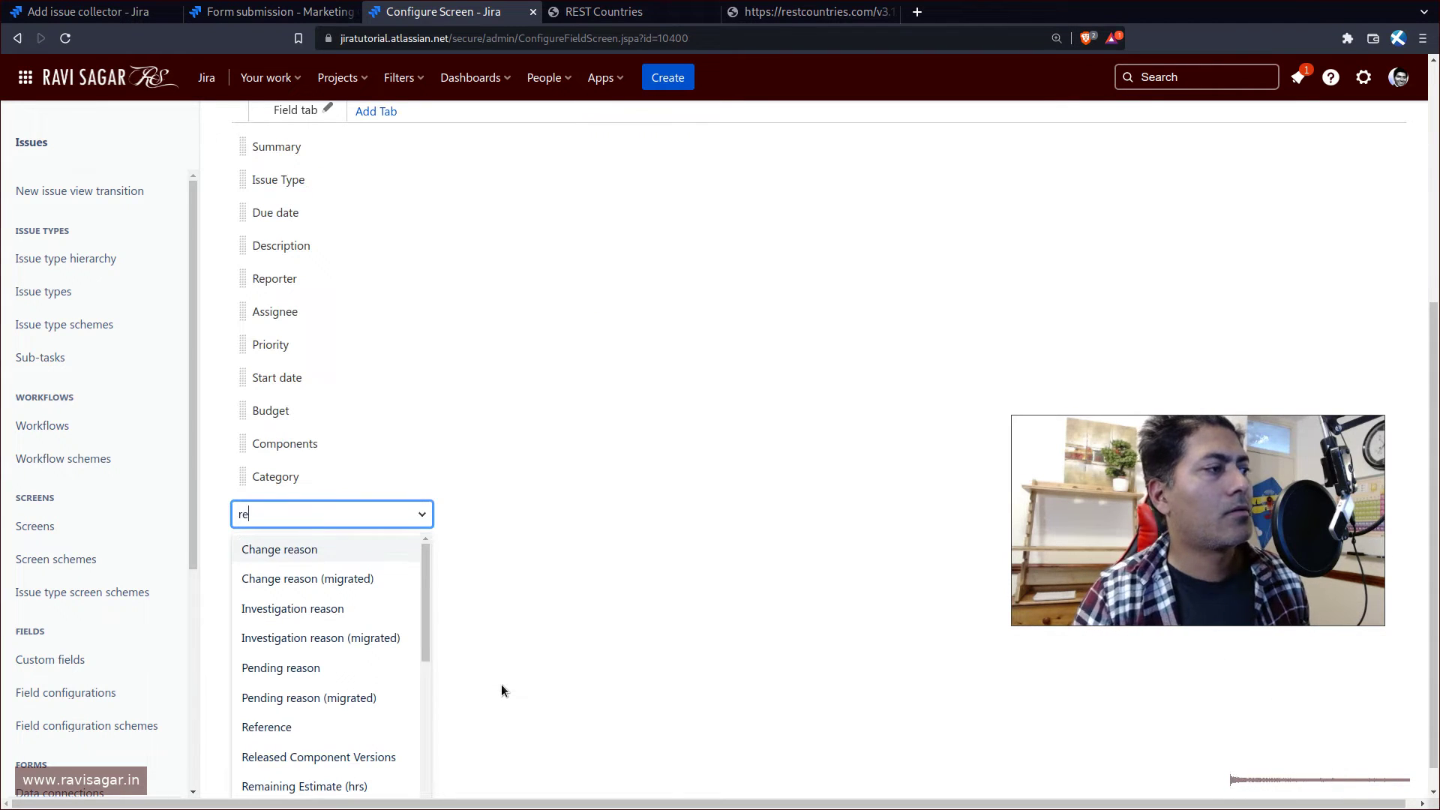
{"action": "left_click", "coordinate": [351, 550]}
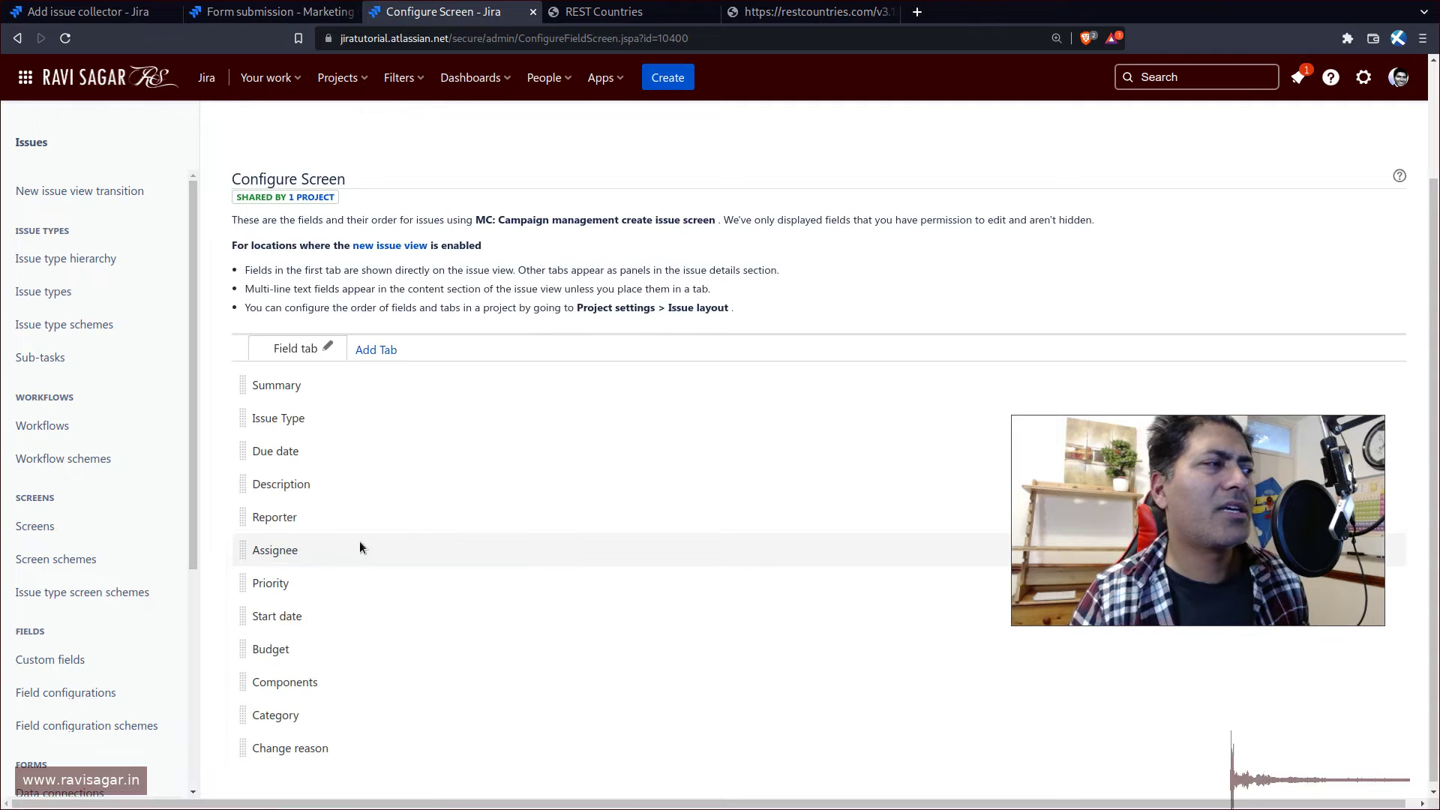
{"action": "left_click", "coordinate": [253, 7]}
{"action": "left_click", "coordinate": [128, 14]}
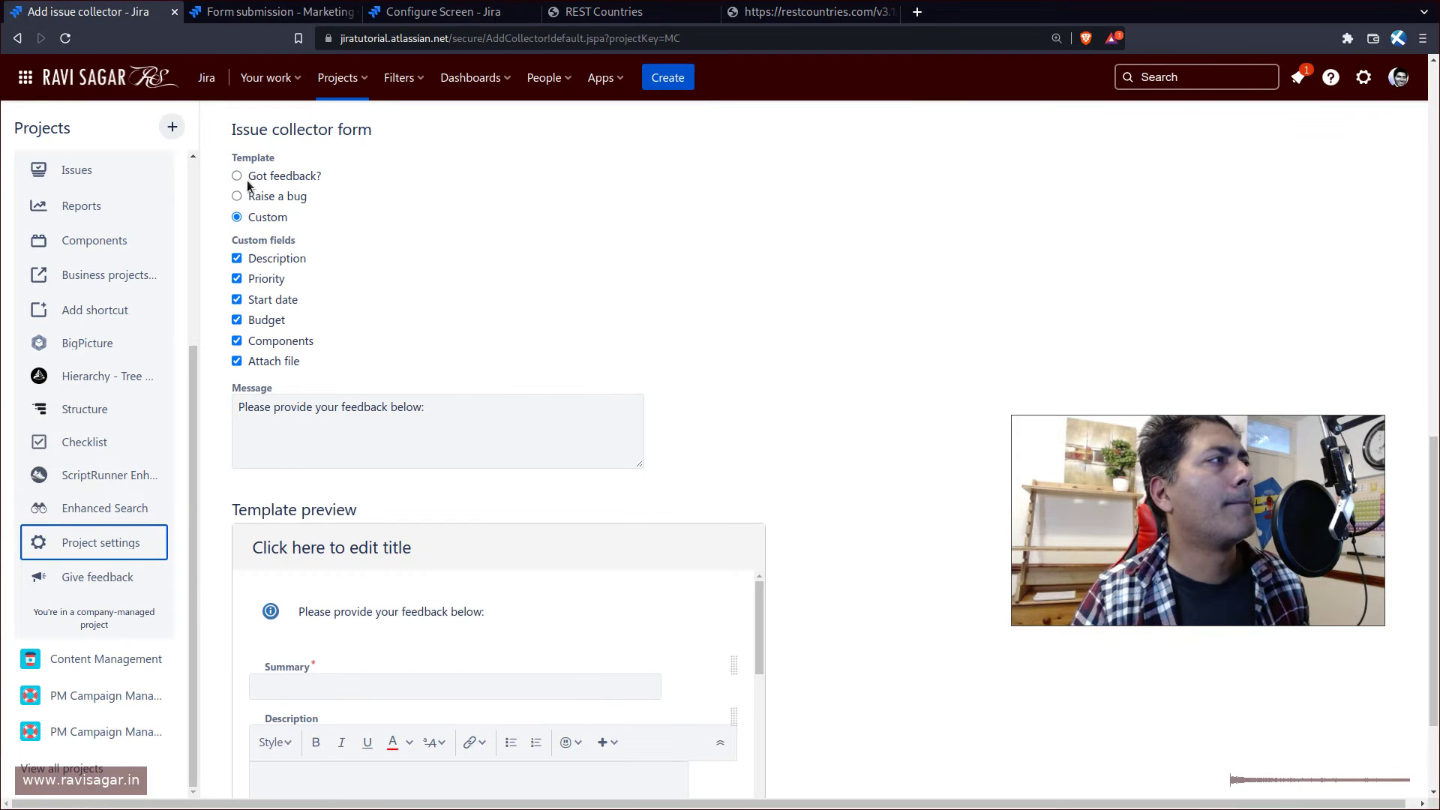
- Reload the collector form, try the Custom trigger style, then revert to Prominent
{"action": "left_click", "coordinate": [63, 49]}
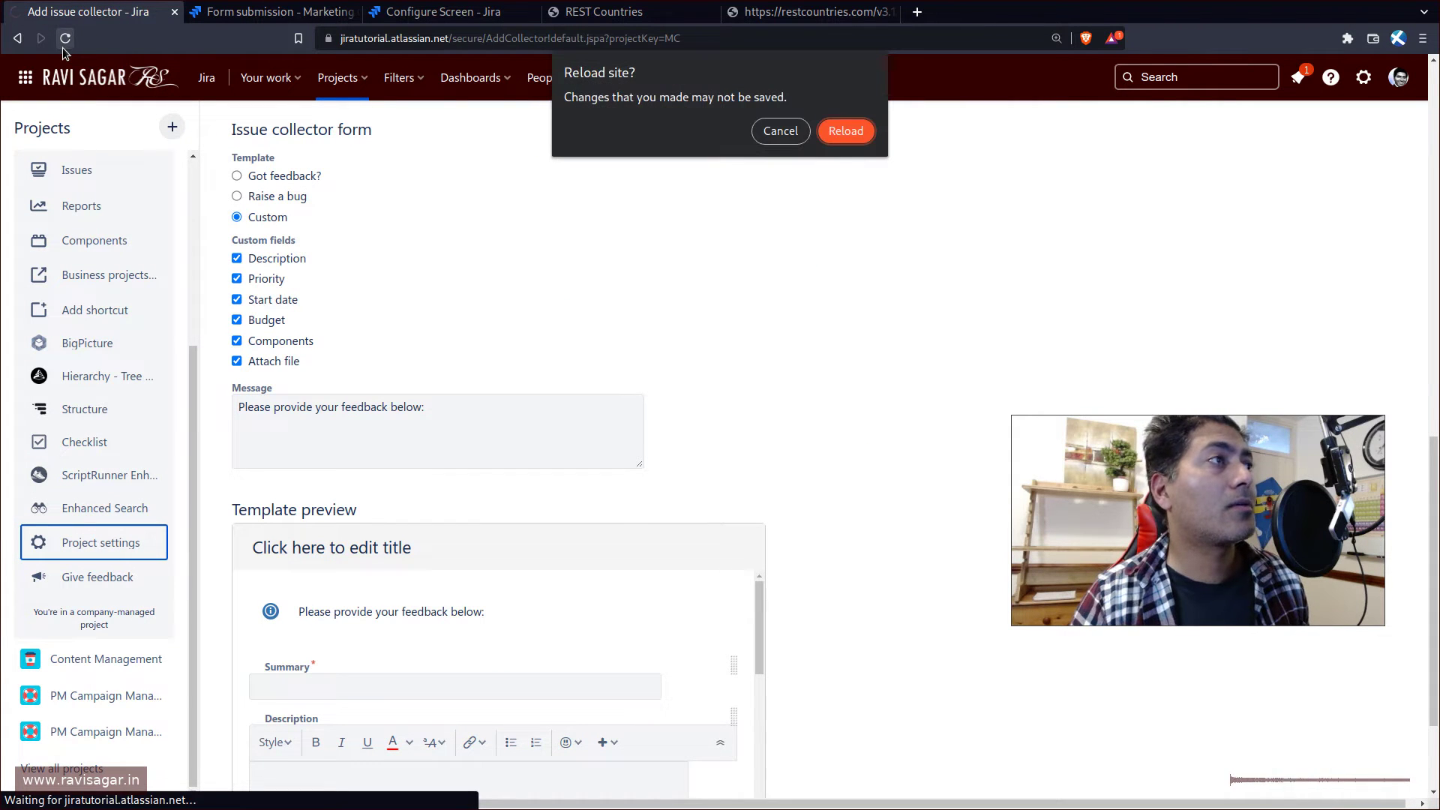
{"action": "left_click", "coordinate": [854, 132]}
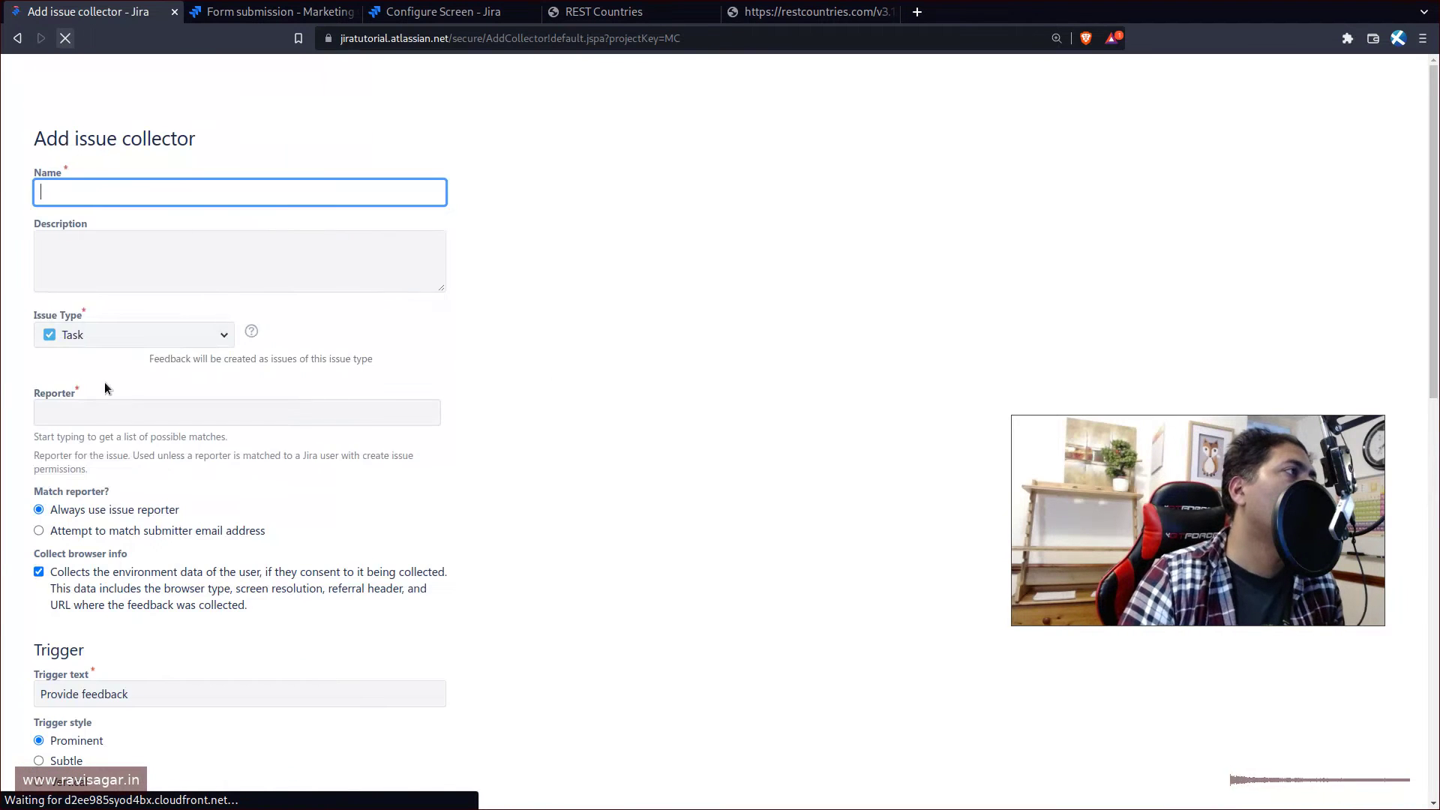
{"action": "scroll", "coordinate": [308, 487], "scroll_direction": "down", "scroll_amount": 5}
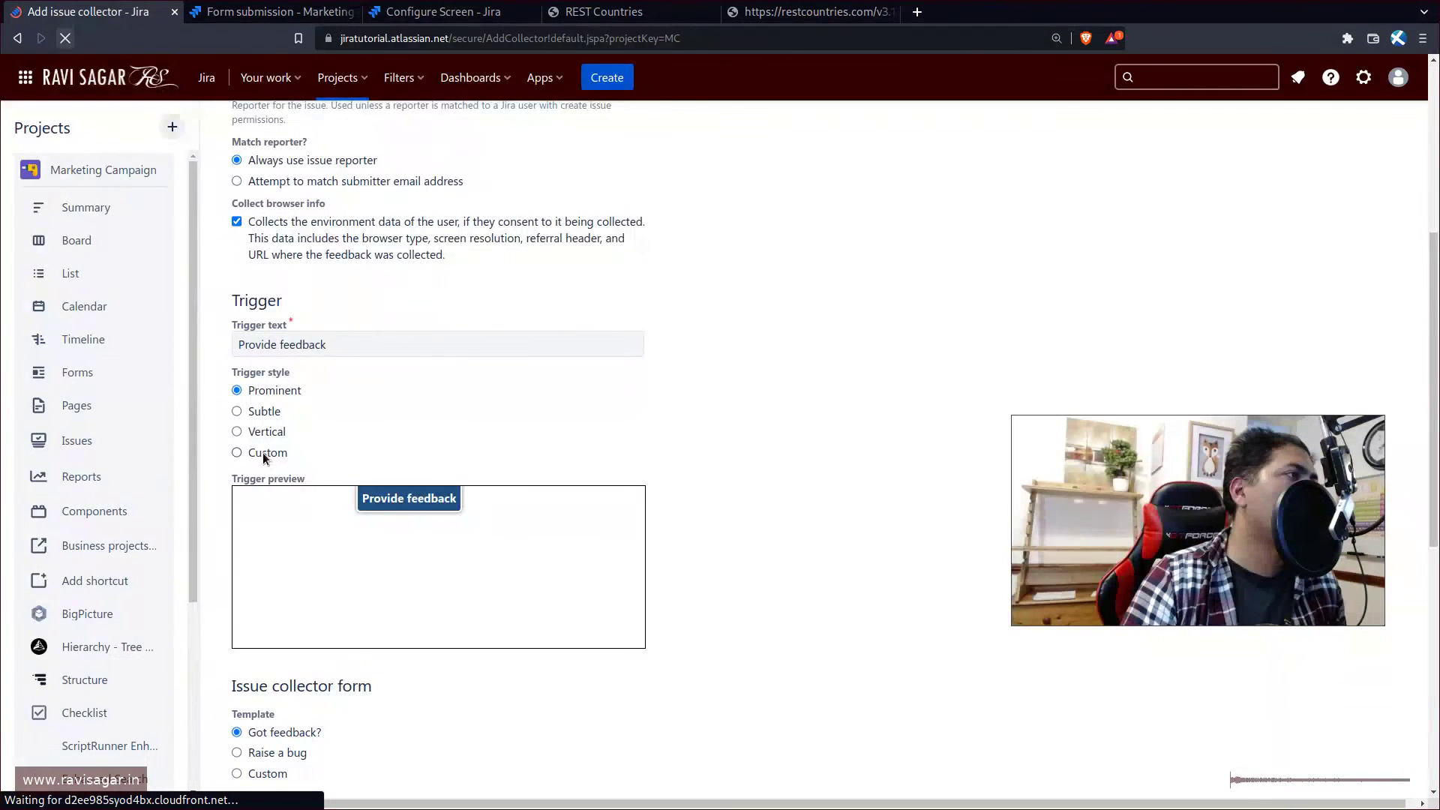
{"action": "left_click", "coordinate": [263, 453]}
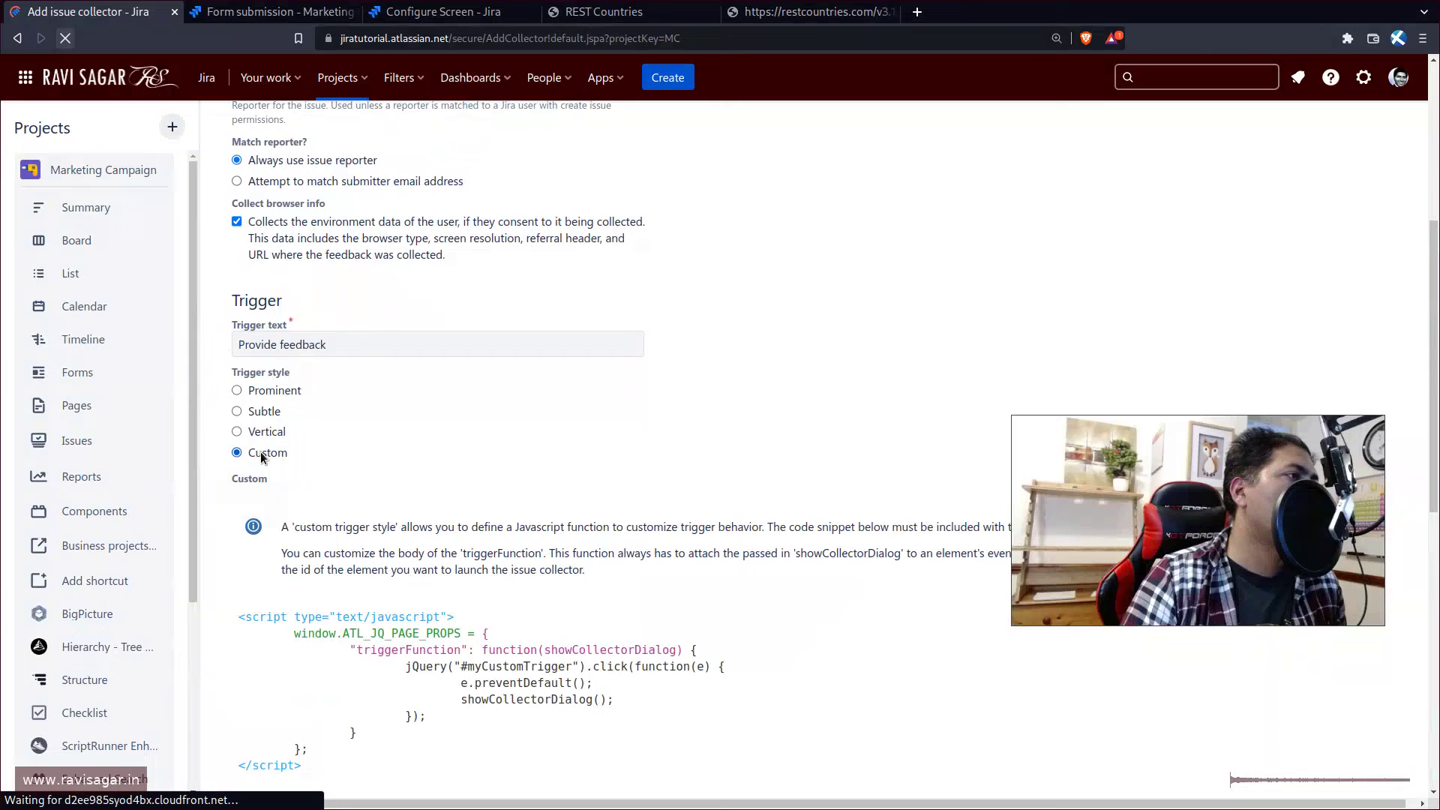
{"action": "left_click", "coordinate": [254, 391]}
{"action": "scroll", "coordinate": [356, 609], "scroll_direction": "down", "scroll_amount": 3}
- Choose the Custom form template and tick Change reason under Custom fields
{"action": "left_click", "coordinate": [282, 575]}
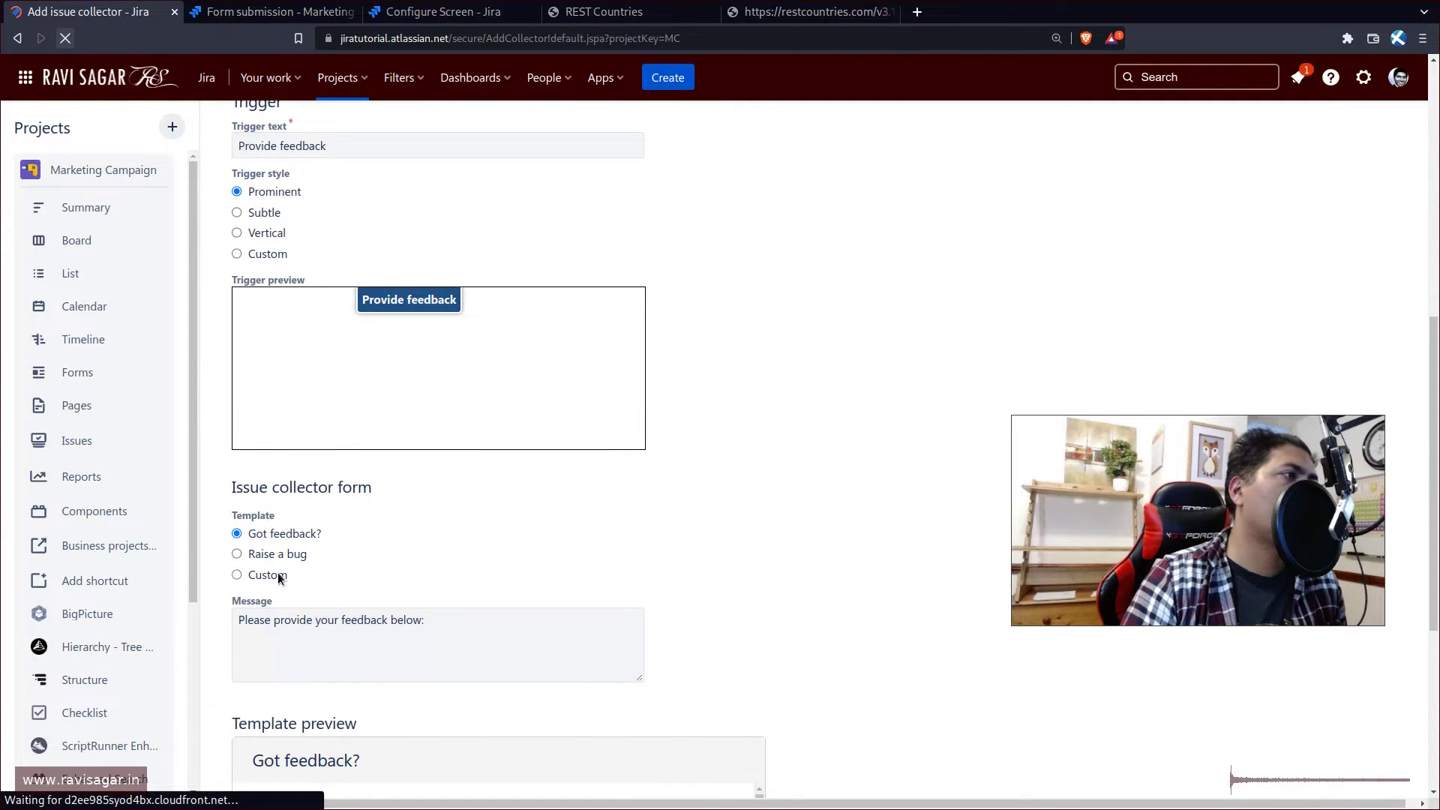
{"action": "scroll", "coordinate": [338, 564], "scroll_direction": "down", "scroll_amount": 2}
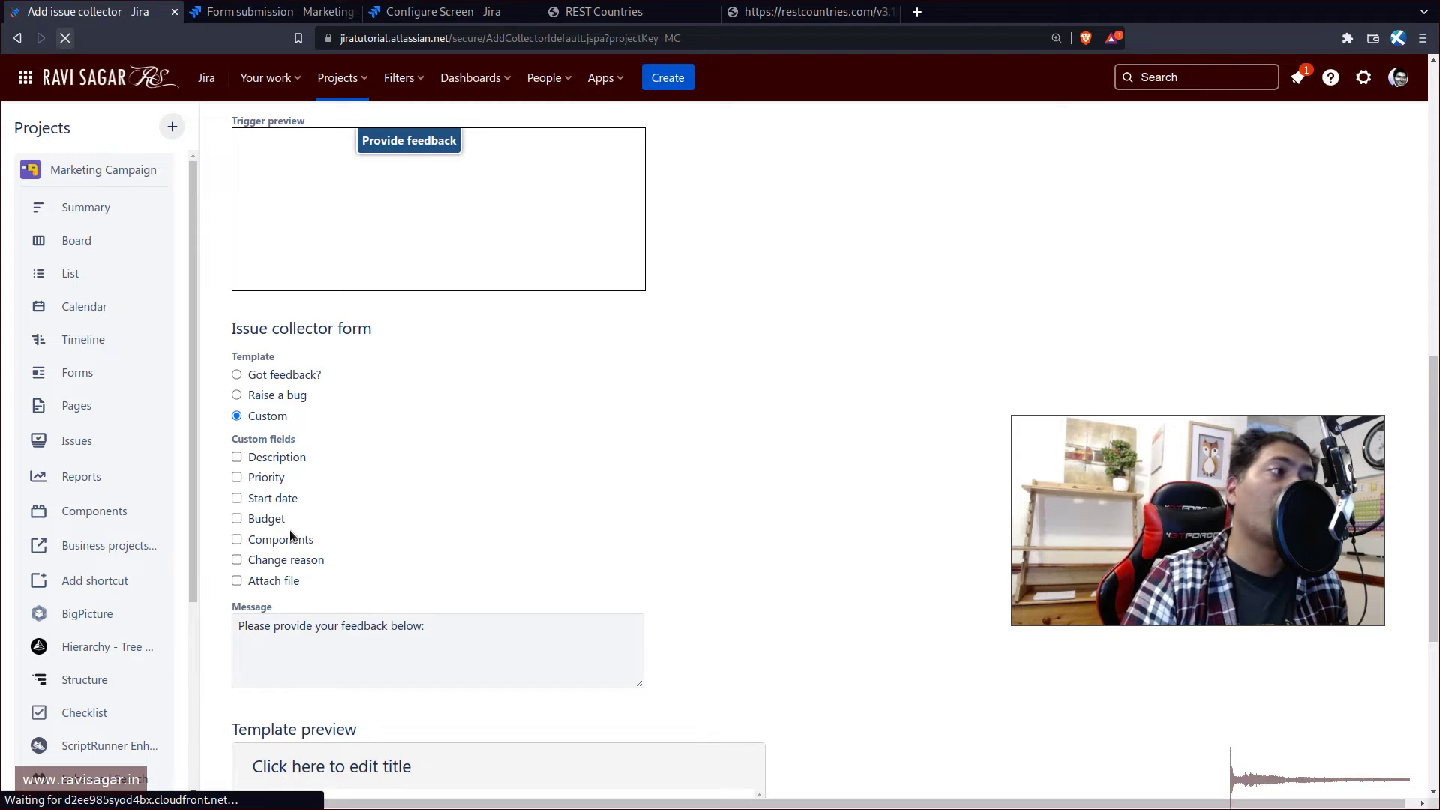
{"action": "left_click", "coordinate": [293, 560]}
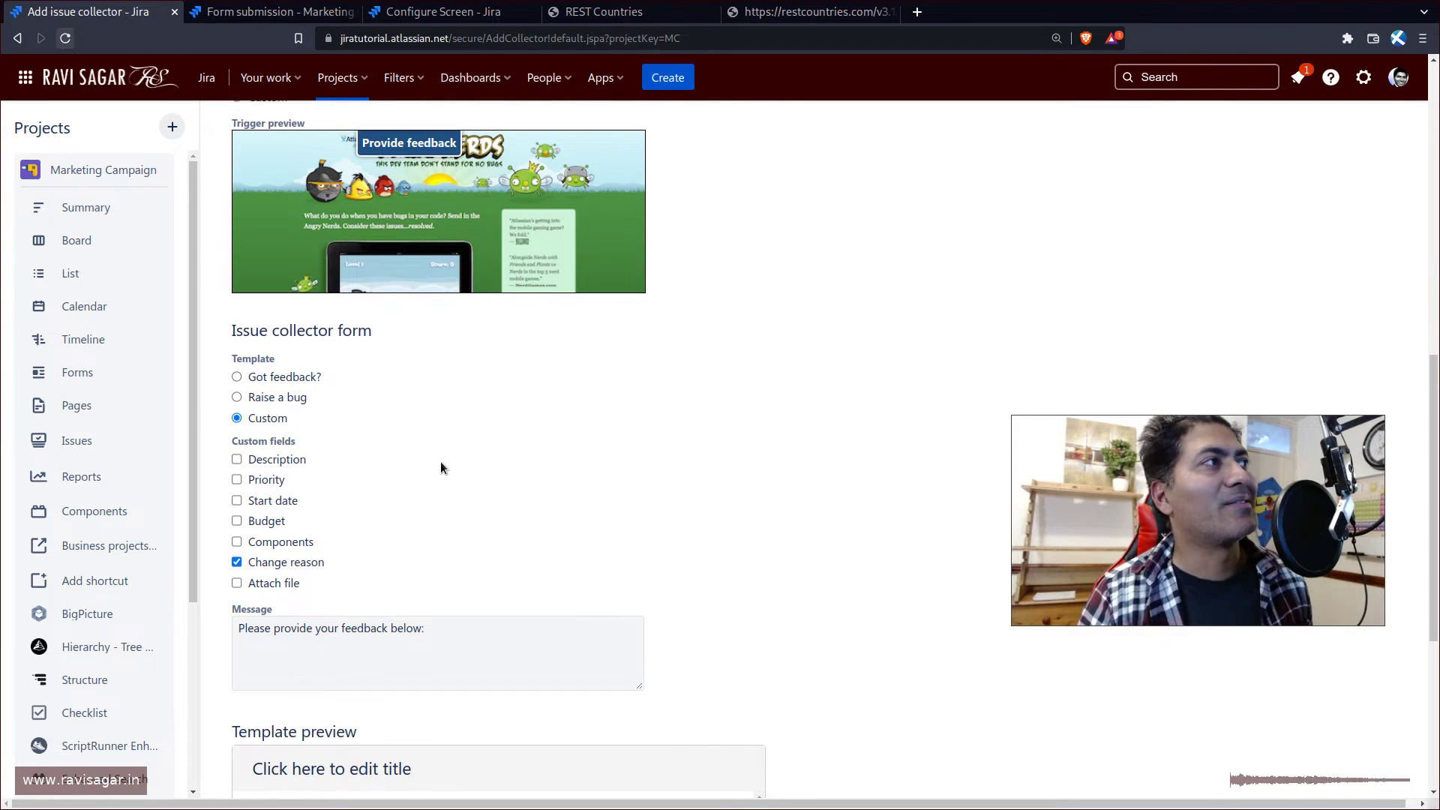
{"action": "scroll", "coordinate": [440, 462], "scroll_direction": "up", "scroll_amount": 3}
{"action": "scroll", "coordinate": [440, 460], "scroll_direction": "up", "scroll_amount": 3}
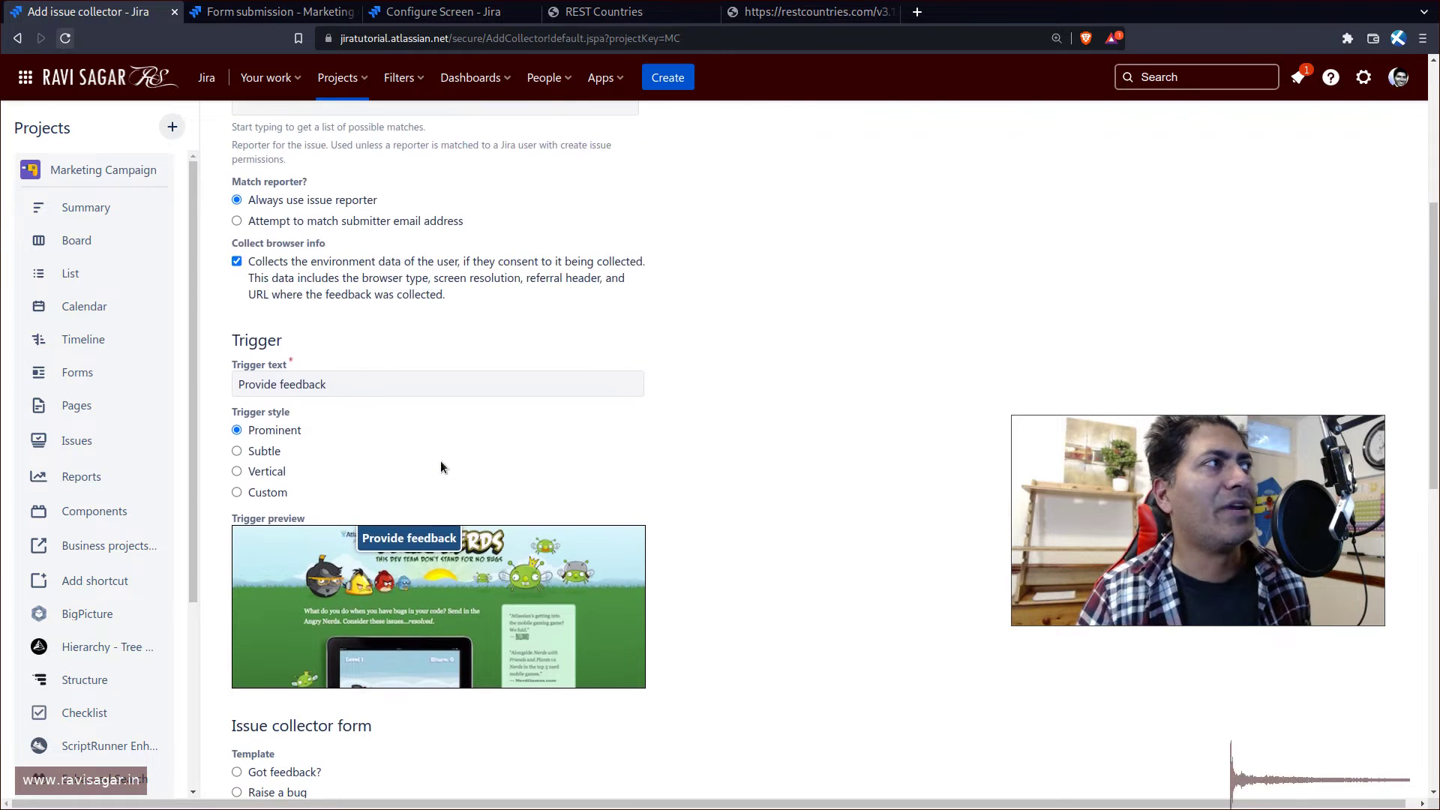
{"action": "scroll", "coordinate": [416, 459], "scroll_direction": "up", "scroll_amount": 3}
{"action": "scroll", "coordinate": [353, 373], "scroll_direction": "up", "scroll_amount": 3}
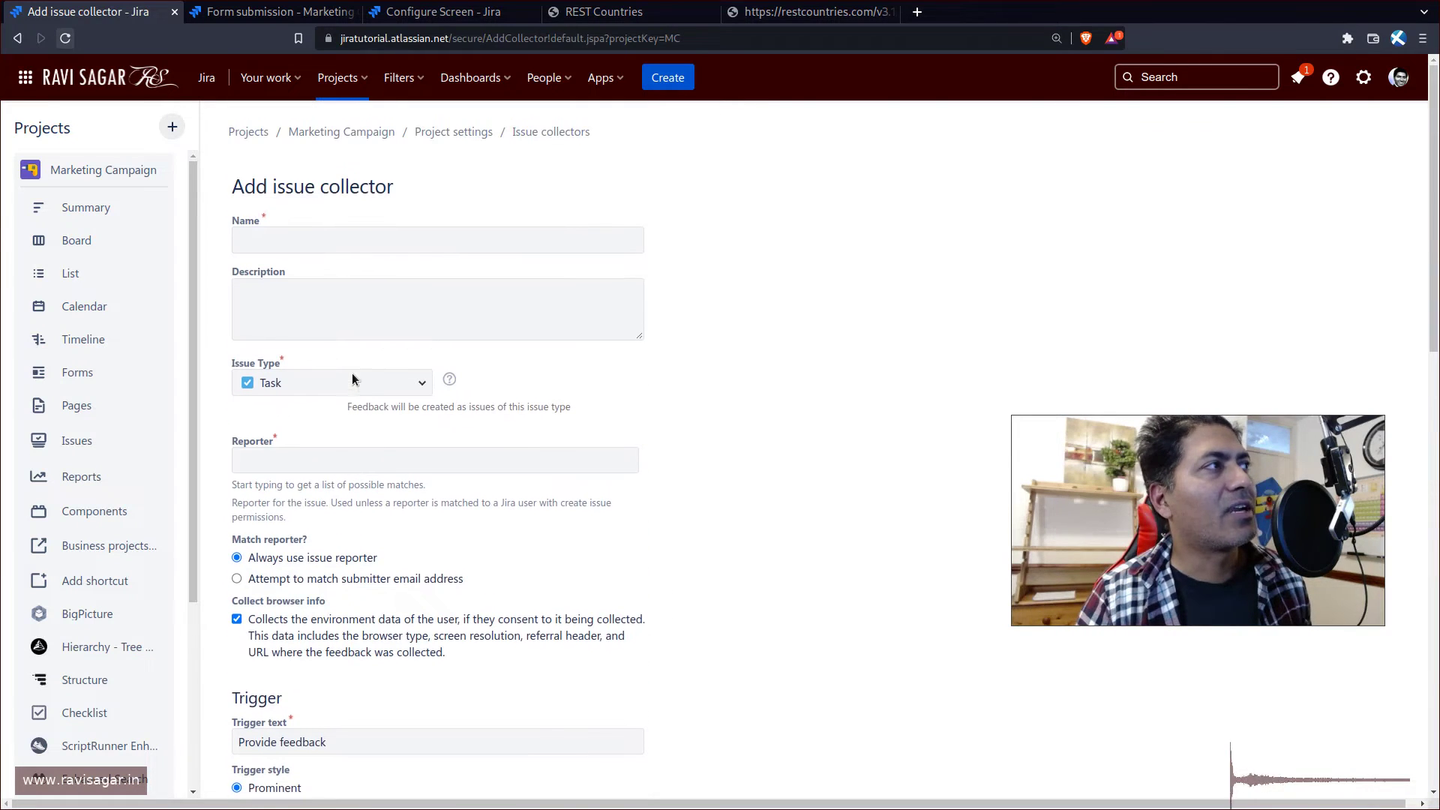
- Name the collector 'Support' and pick the matching user as reporter
{"action": "left_click", "coordinate": [381, 239]}
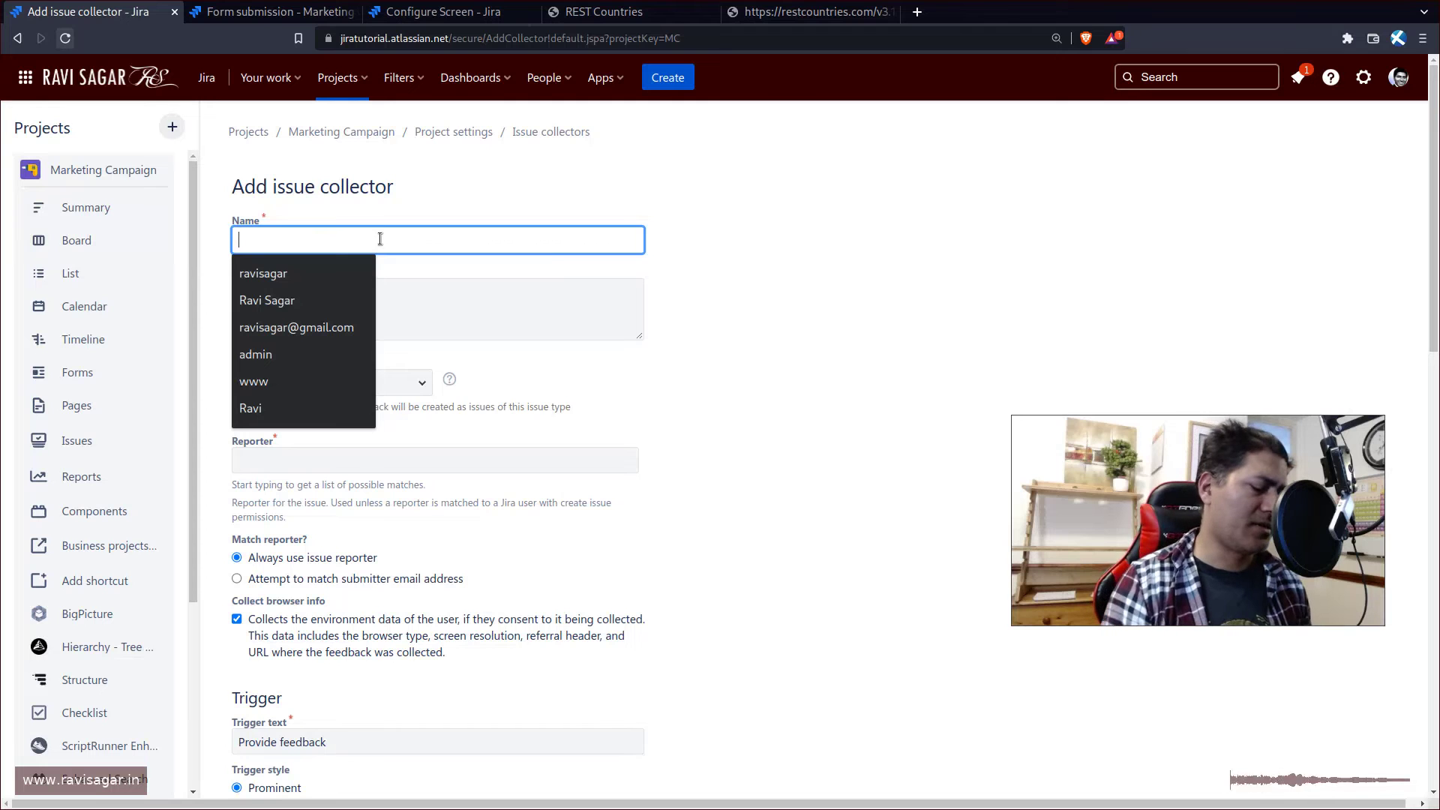
{"action": "type", "text": "Support"}
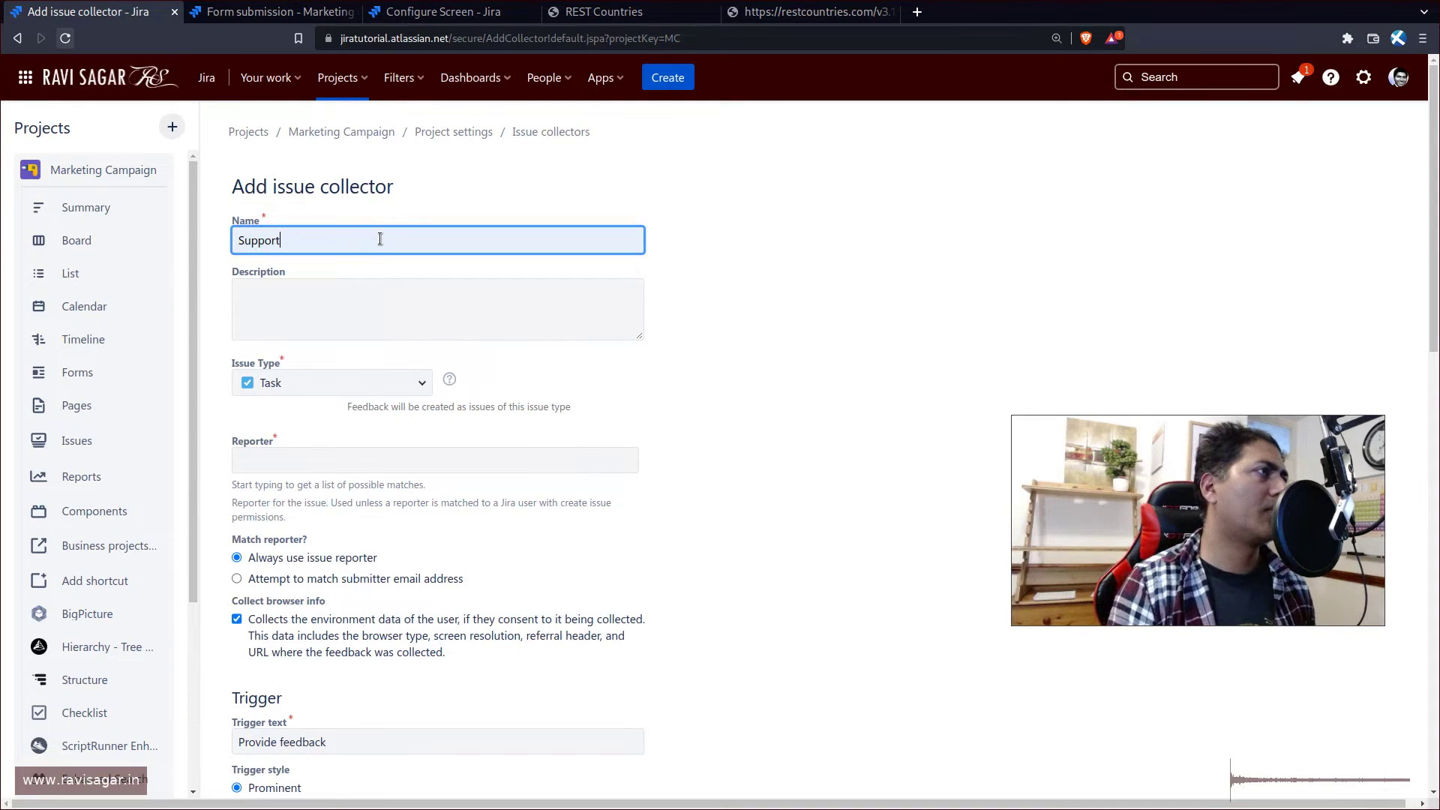
{"action": "scroll", "coordinate": [380, 239], "scroll_direction": "down", "scroll_amount": 3}
{"action": "left_click", "coordinate": [371, 258]}
{"action": "type", "text": "rav"}
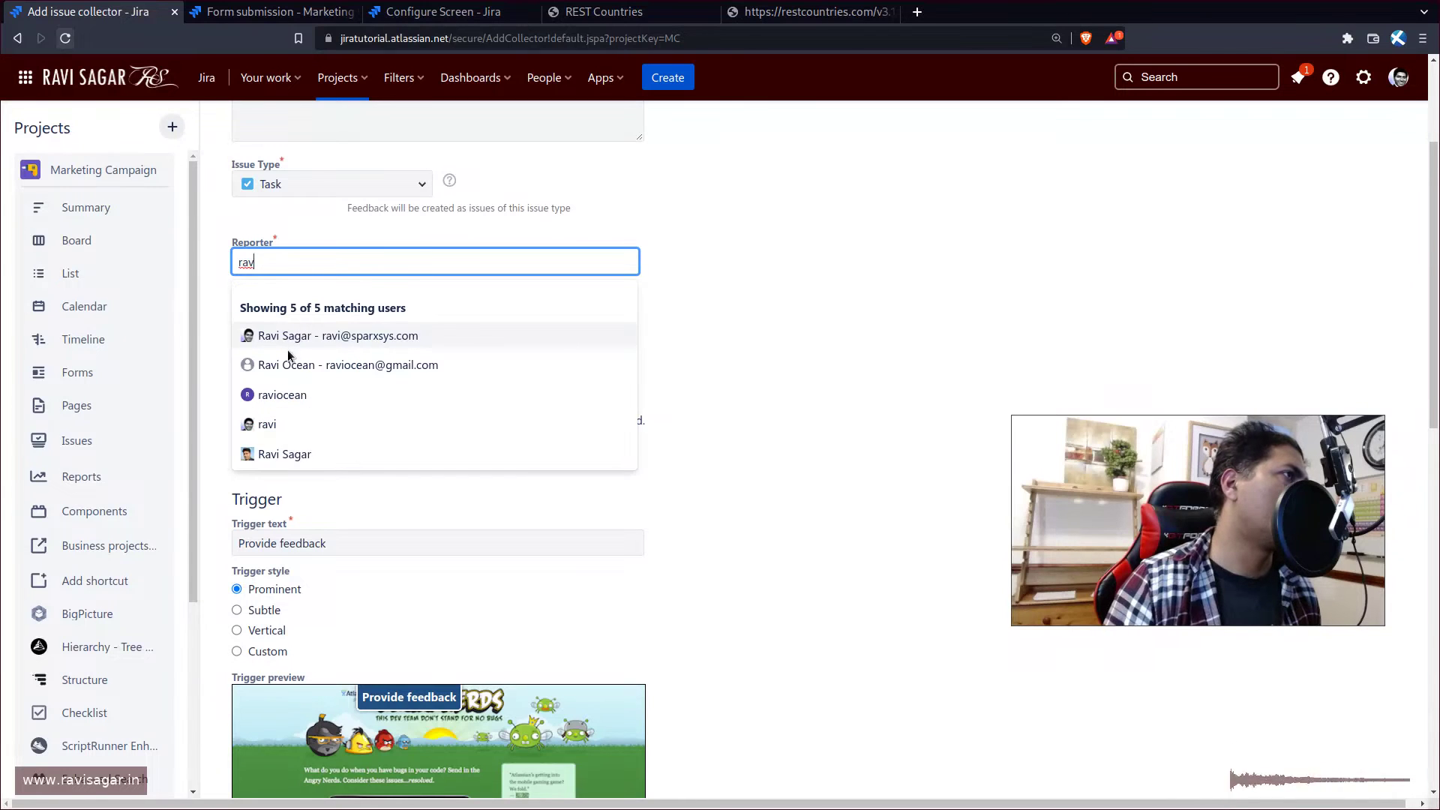
{"action": "left_click", "coordinate": [289, 339]}
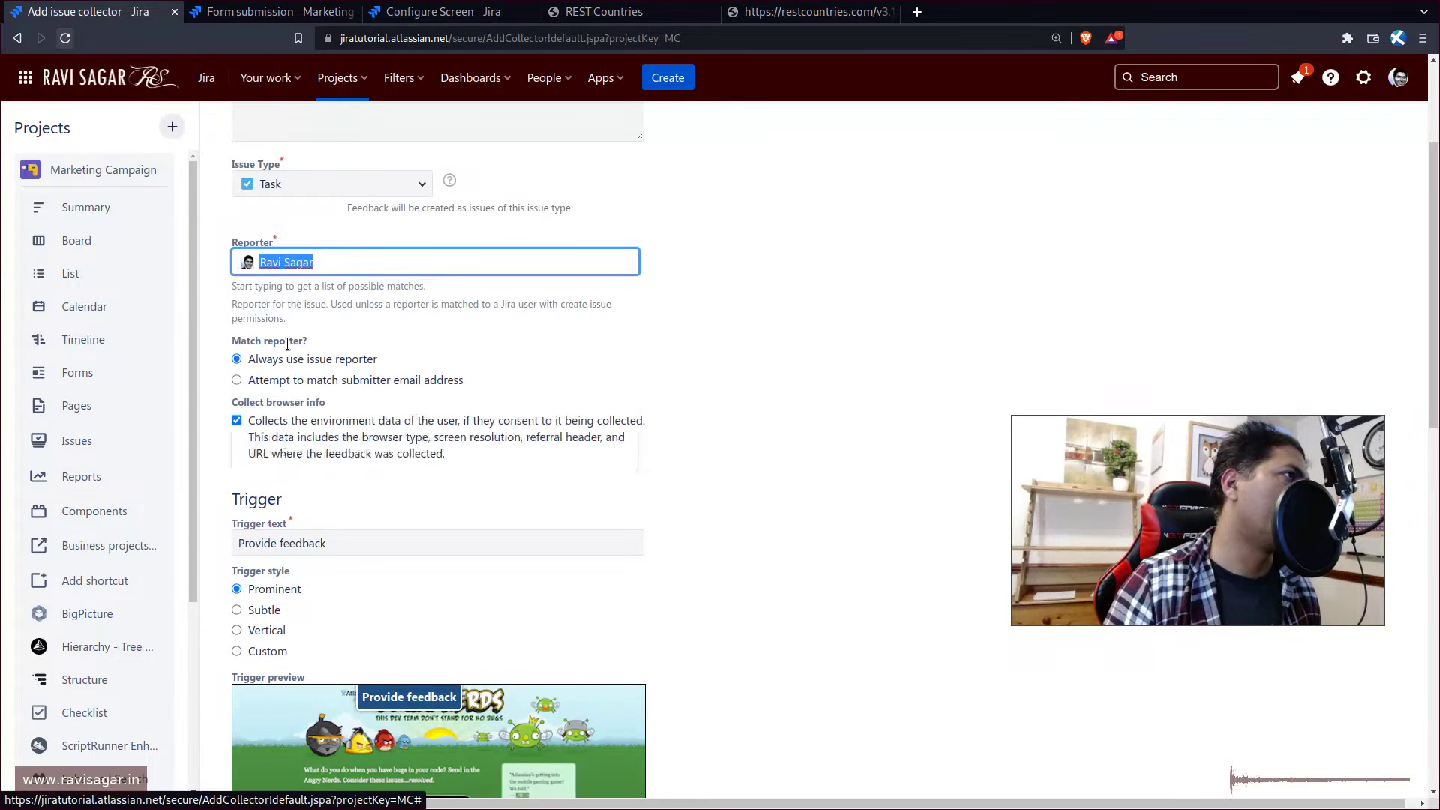
- Tick the Description, Priority, Components and Attach file fields for the form
{"action": "scroll", "coordinate": [362, 401], "scroll_direction": "down", "scroll_amount": 4}
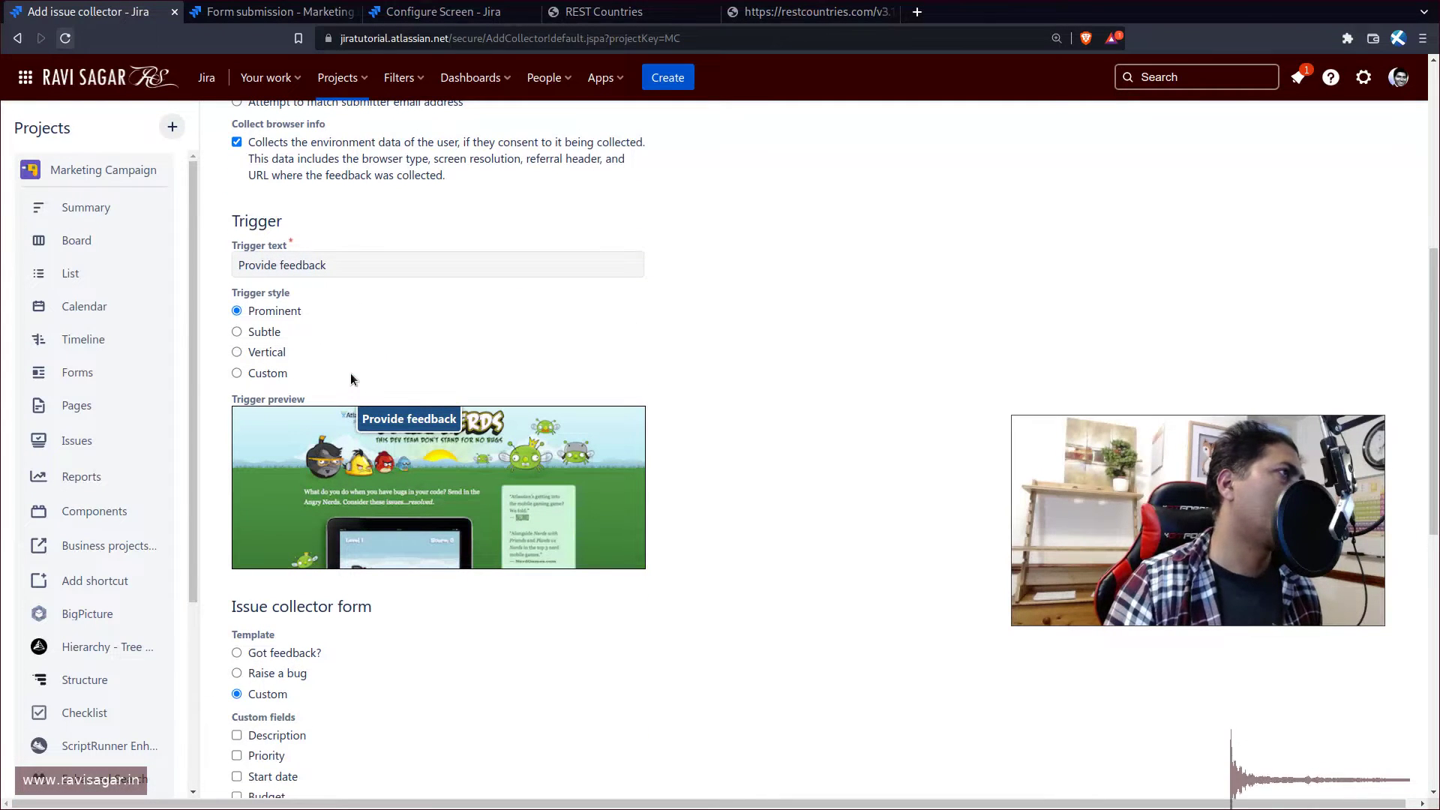
{"action": "scroll", "coordinate": [315, 480], "scroll_direction": "down", "scroll_amount": 1}
{"action": "scroll", "coordinate": [322, 573], "scroll_direction": "down", "scroll_amount": 2}
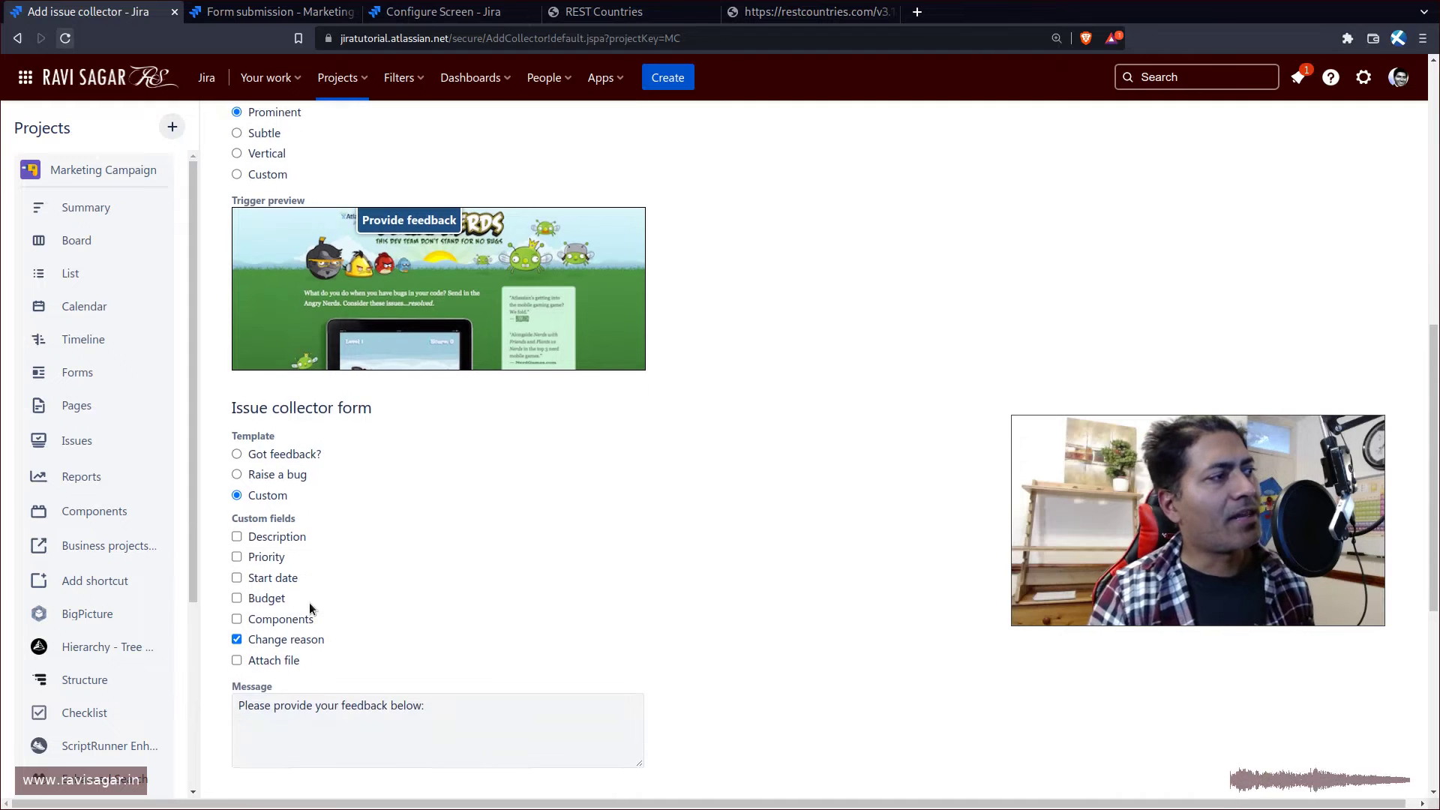
{"action": "left_click", "coordinate": [284, 536]}
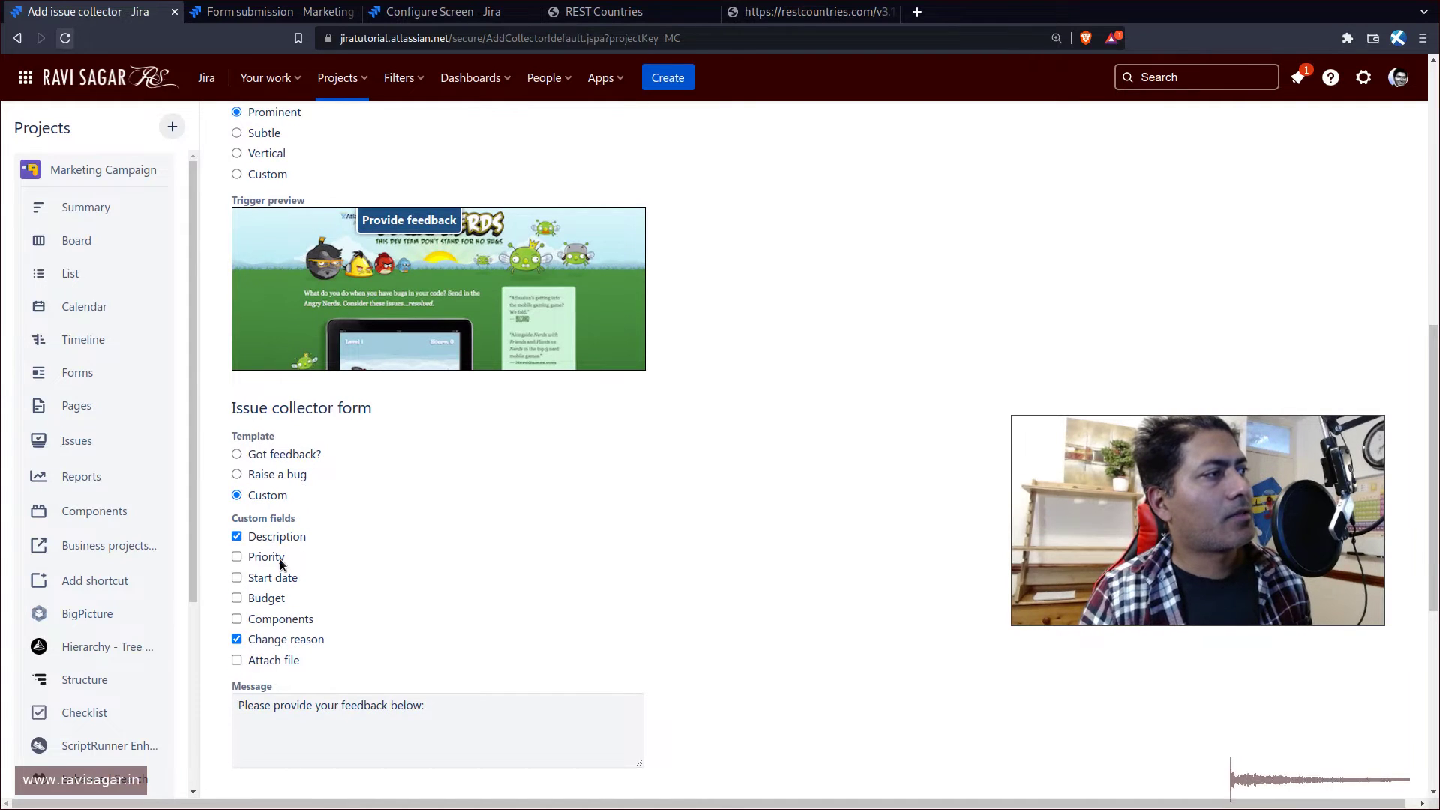
{"action": "left_click", "coordinate": [282, 558]}
{"action": "left_click", "coordinate": [278, 618]}
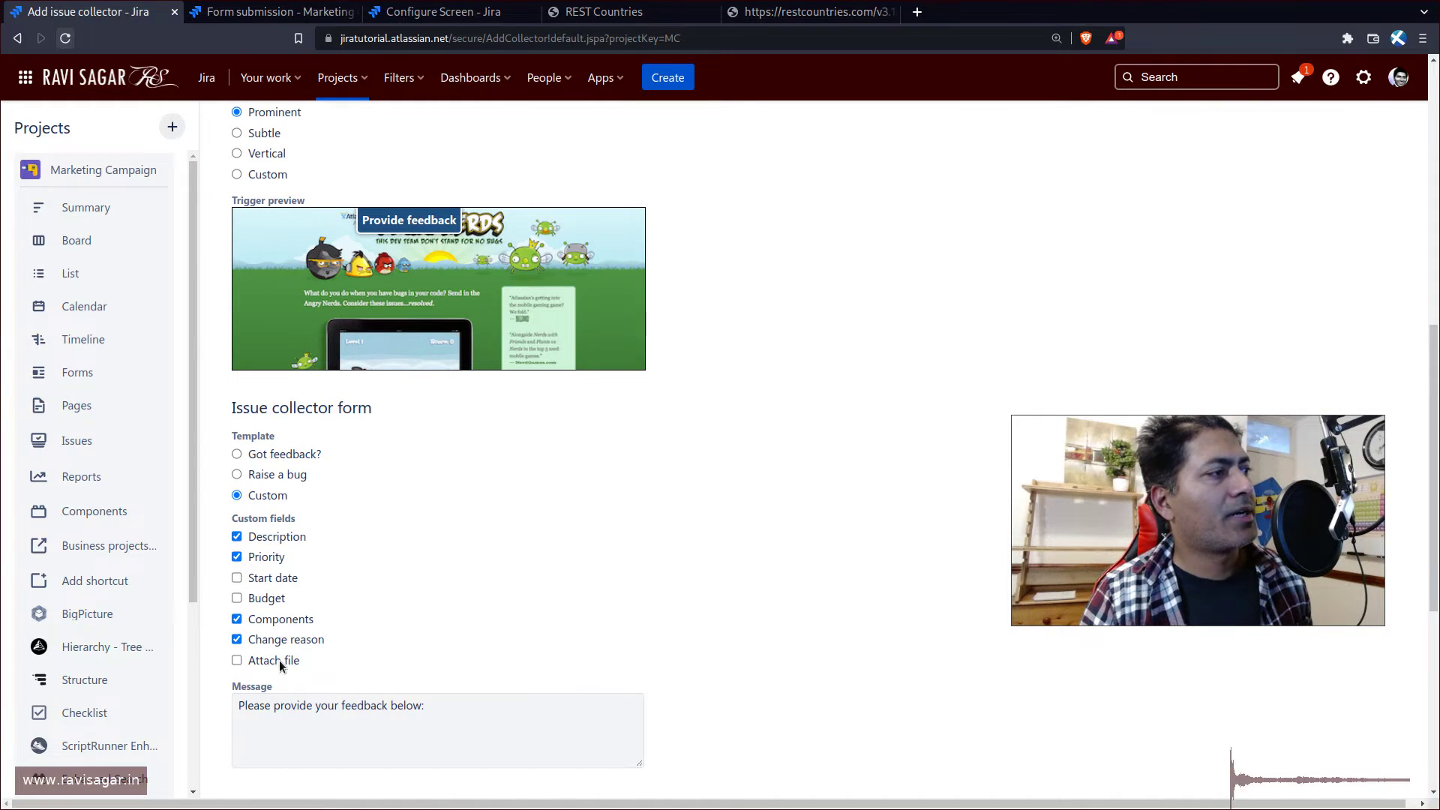
{"action": "left_click", "coordinate": [279, 660]}
- Check the Change reason choices in the preview, keep None, and submit the collector
{"action": "scroll", "coordinate": [591, 645], "scroll_direction": "down", "scroll_amount": 5}
{"action": "scroll", "coordinate": [593, 649], "scroll_direction": "down", "scroll_amount": 10}
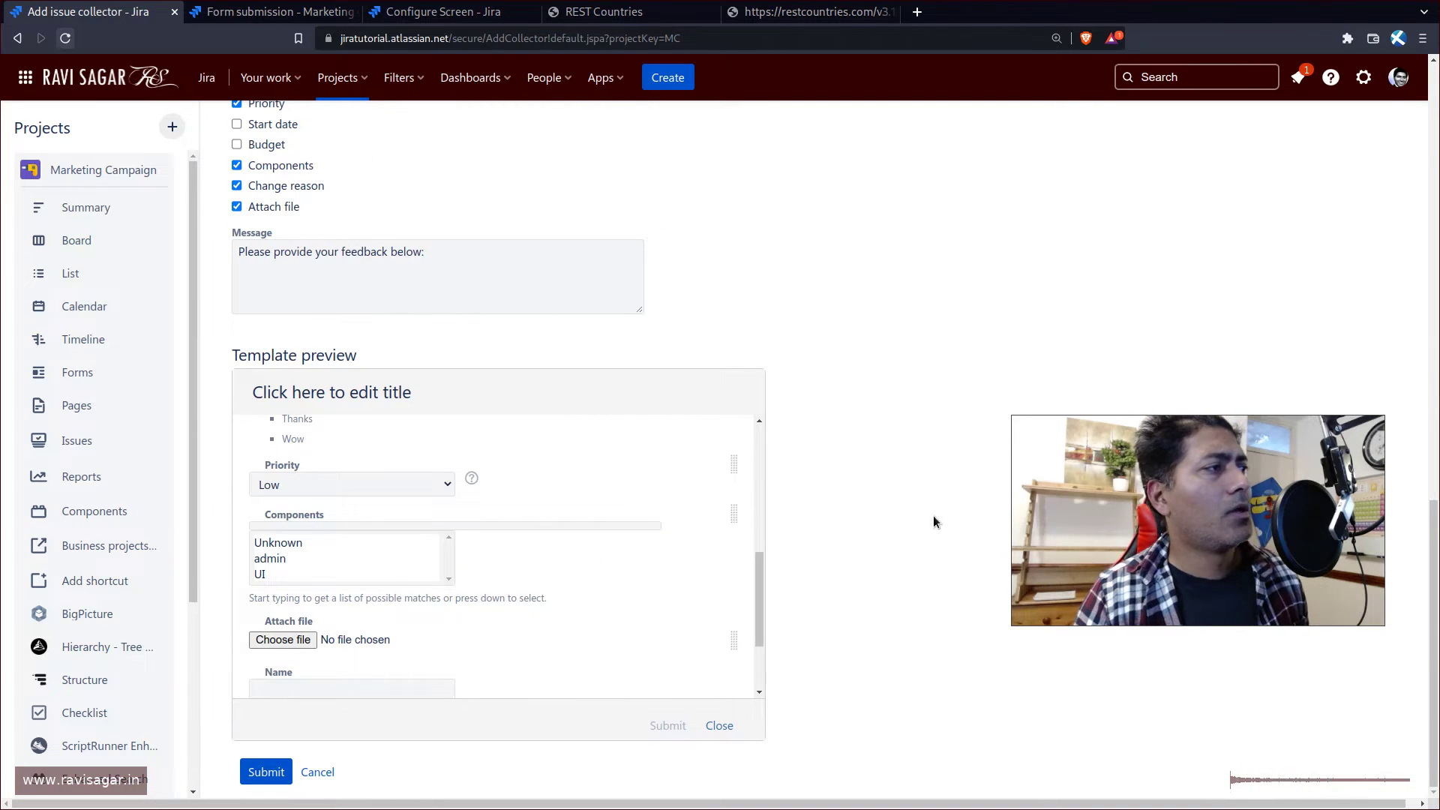
{"action": "scroll", "coordinate": [506, 633], "scroll_direction": "down", "scroll_amount": 3}
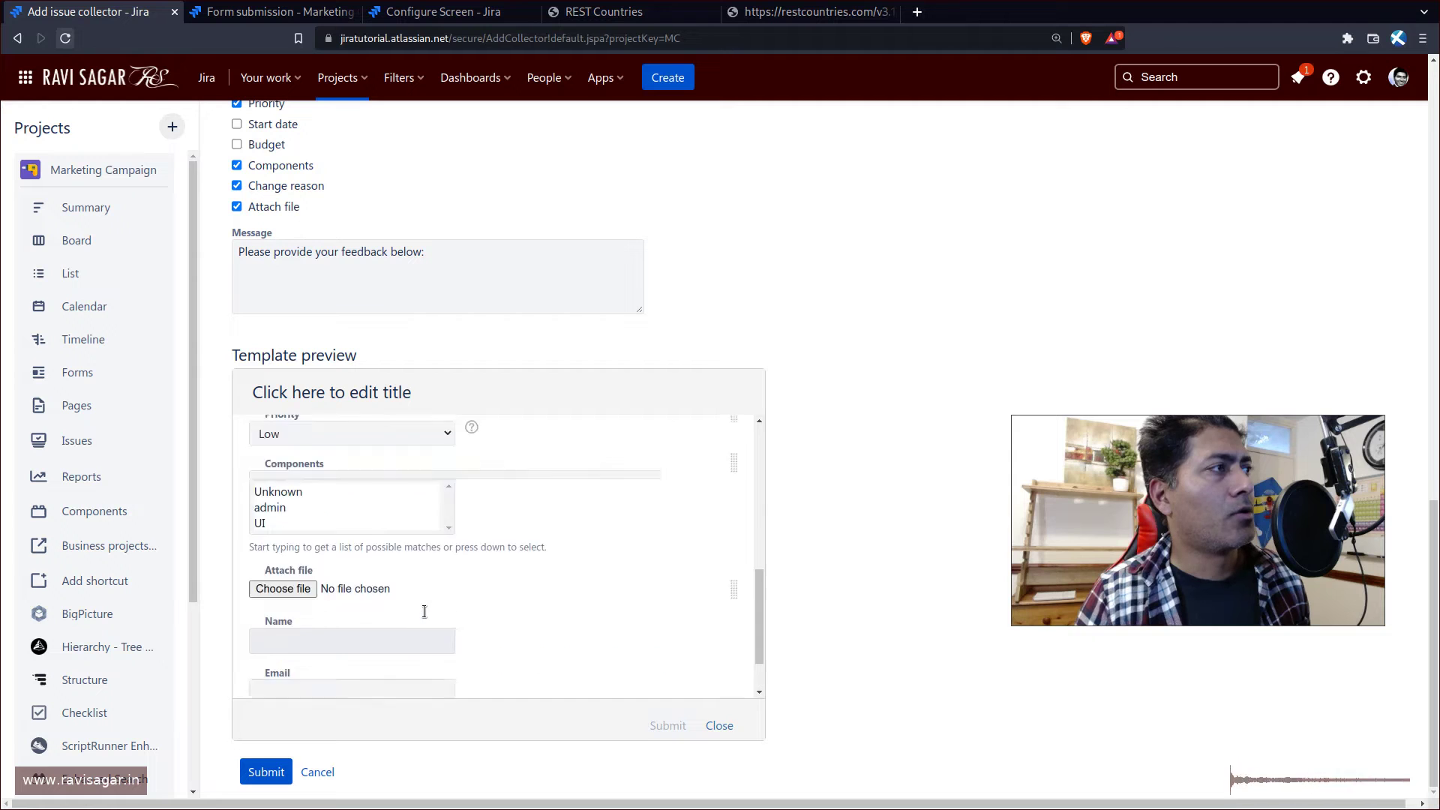
{"action": "scroll", "coordinate": [426, 617], "scroll_direction": "up", "scroll_amount": 12}
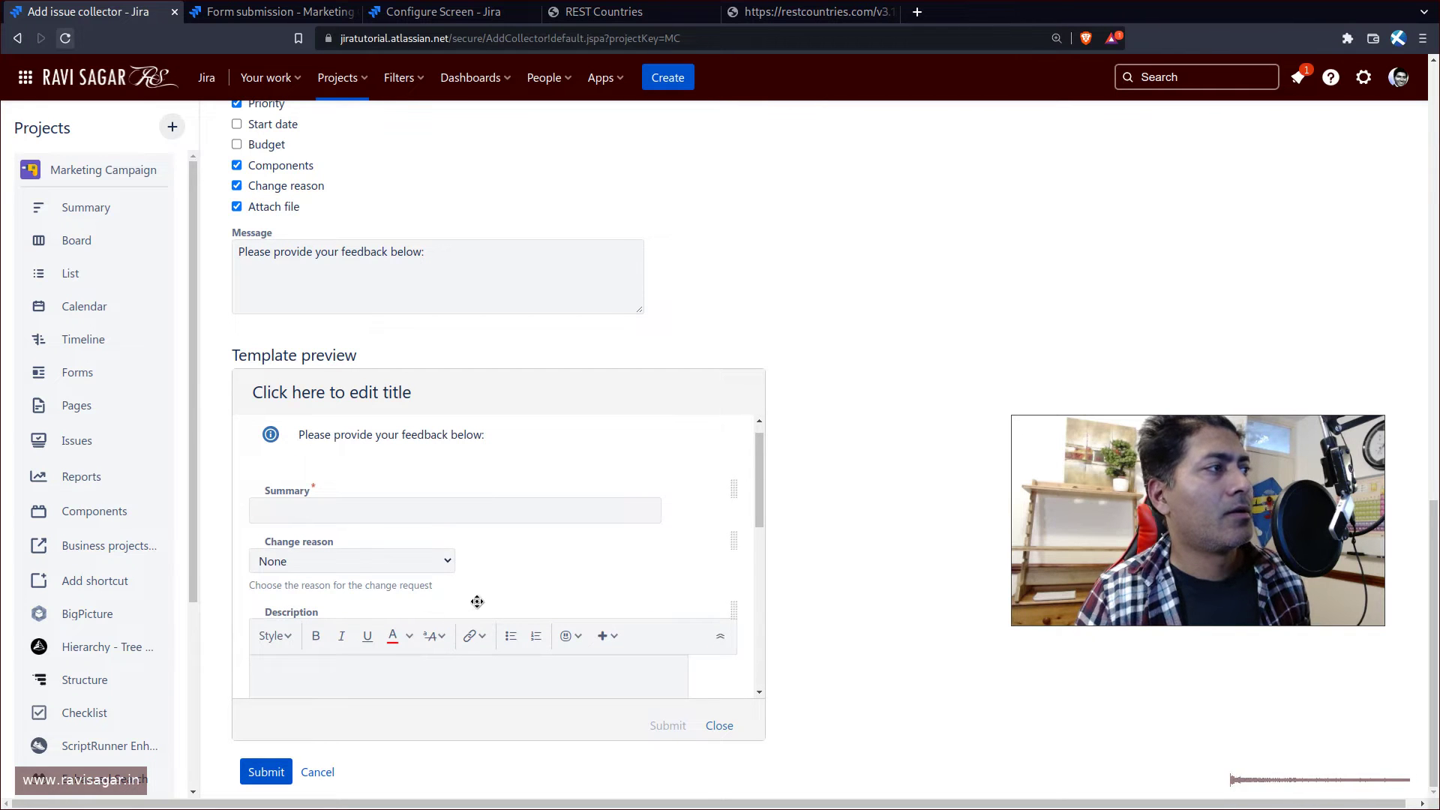
{"action": "left_click", "coordinate": [420, 567]}
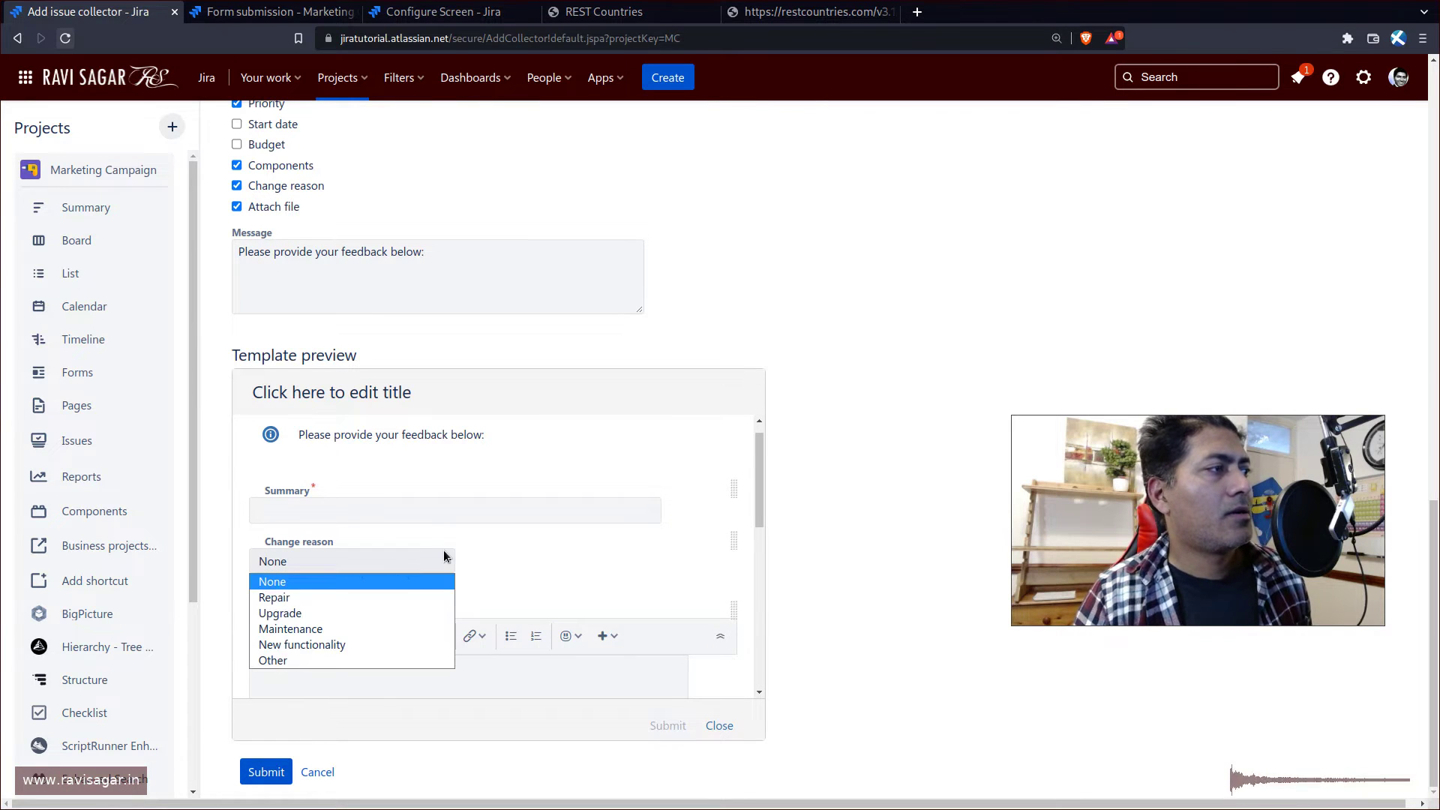
{"action": "left_click", "coordinate": [443, 550]}
{"action": "scroll", "coordinate": [620, 535], "scroll_direction": "down", "scroll_amount": 5}
{"action": "scroll", "coordinate": [620, 534], "scroll_direction": "down", "scroll_amount": 6}
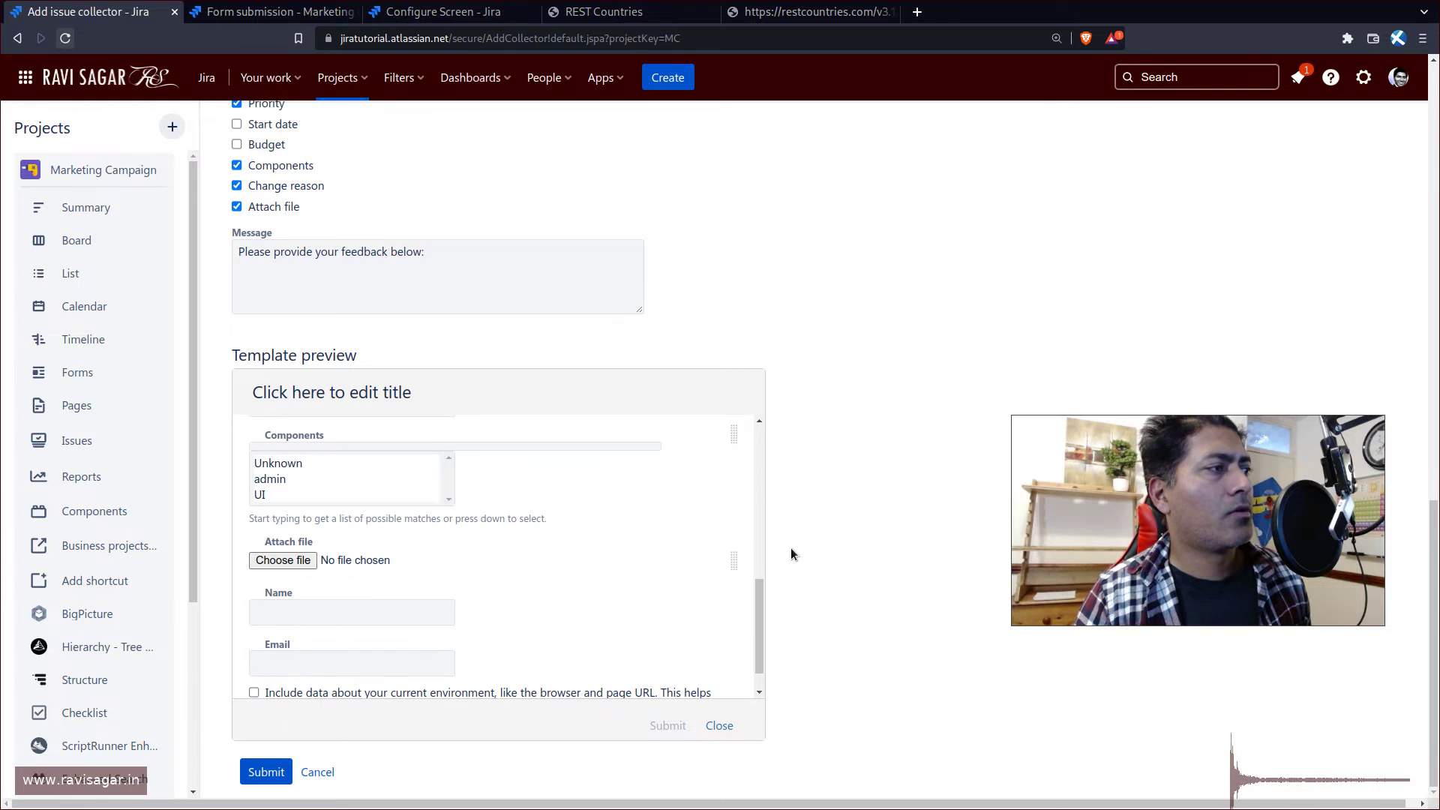
{"action": "left_click", "coordinate": [267, 772]}
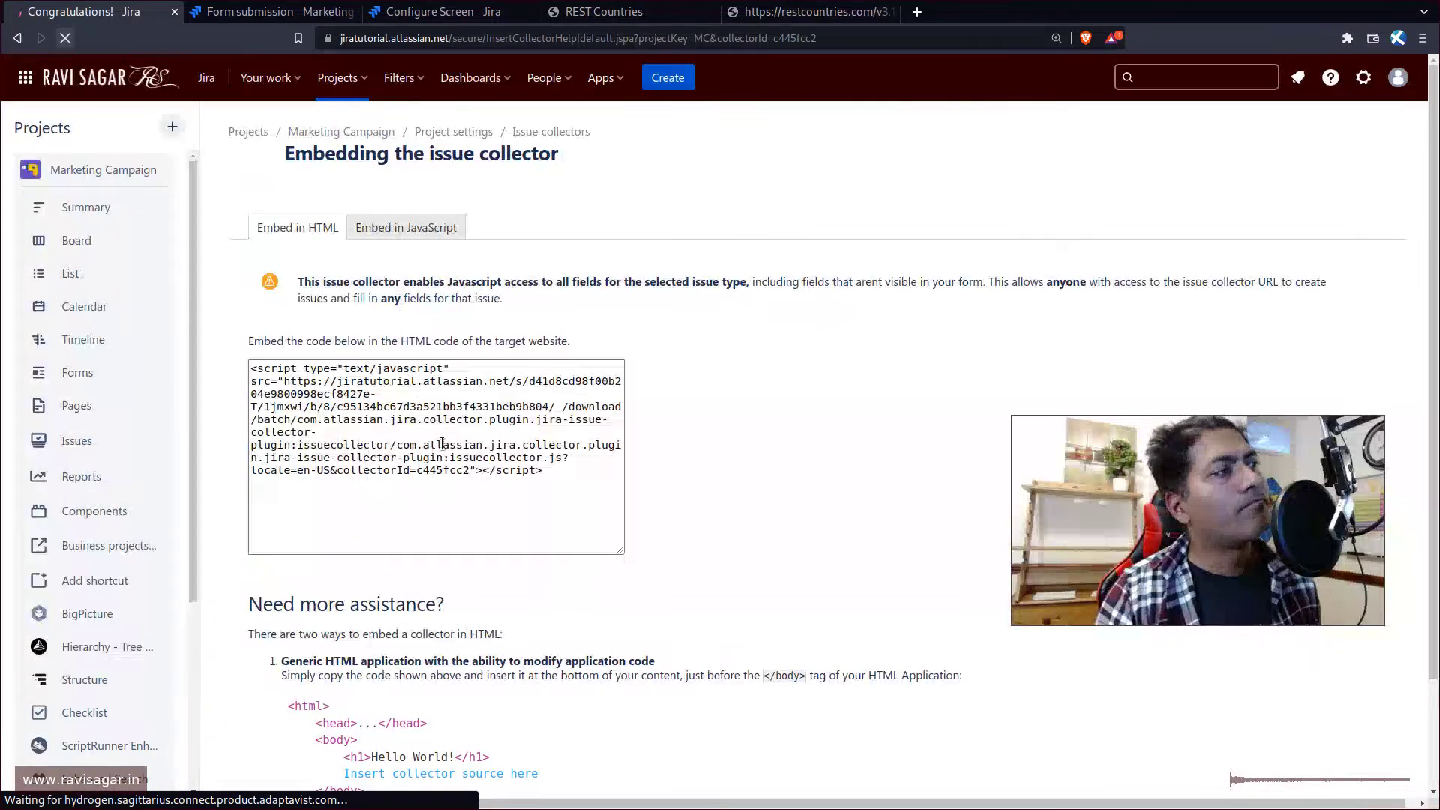
- Select and copy the collector's HTML embed script, then open a terminal beside the browser
{"action": "left_click", "coordinate": [576, 483]}
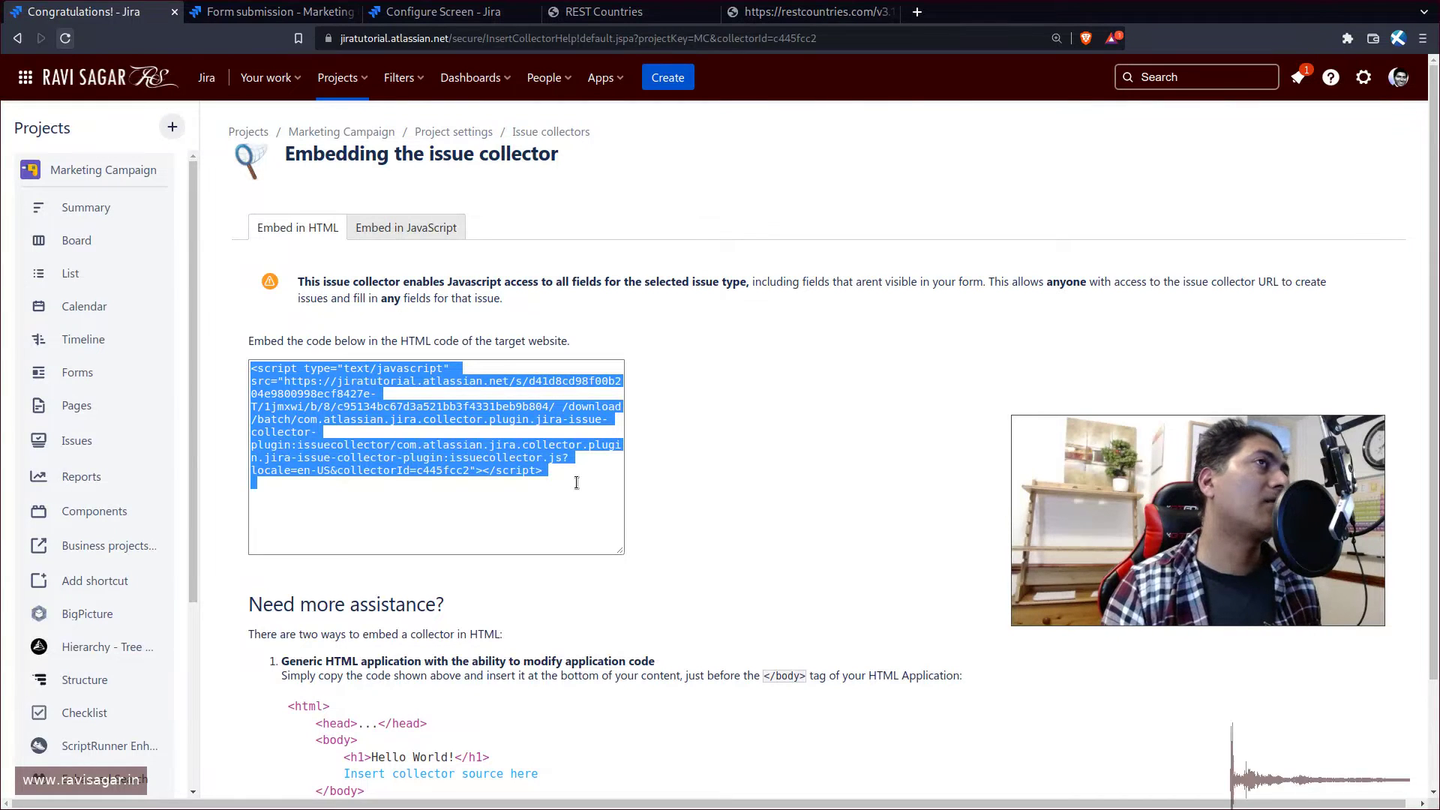
{"action": "key", "text": "super+Return"}
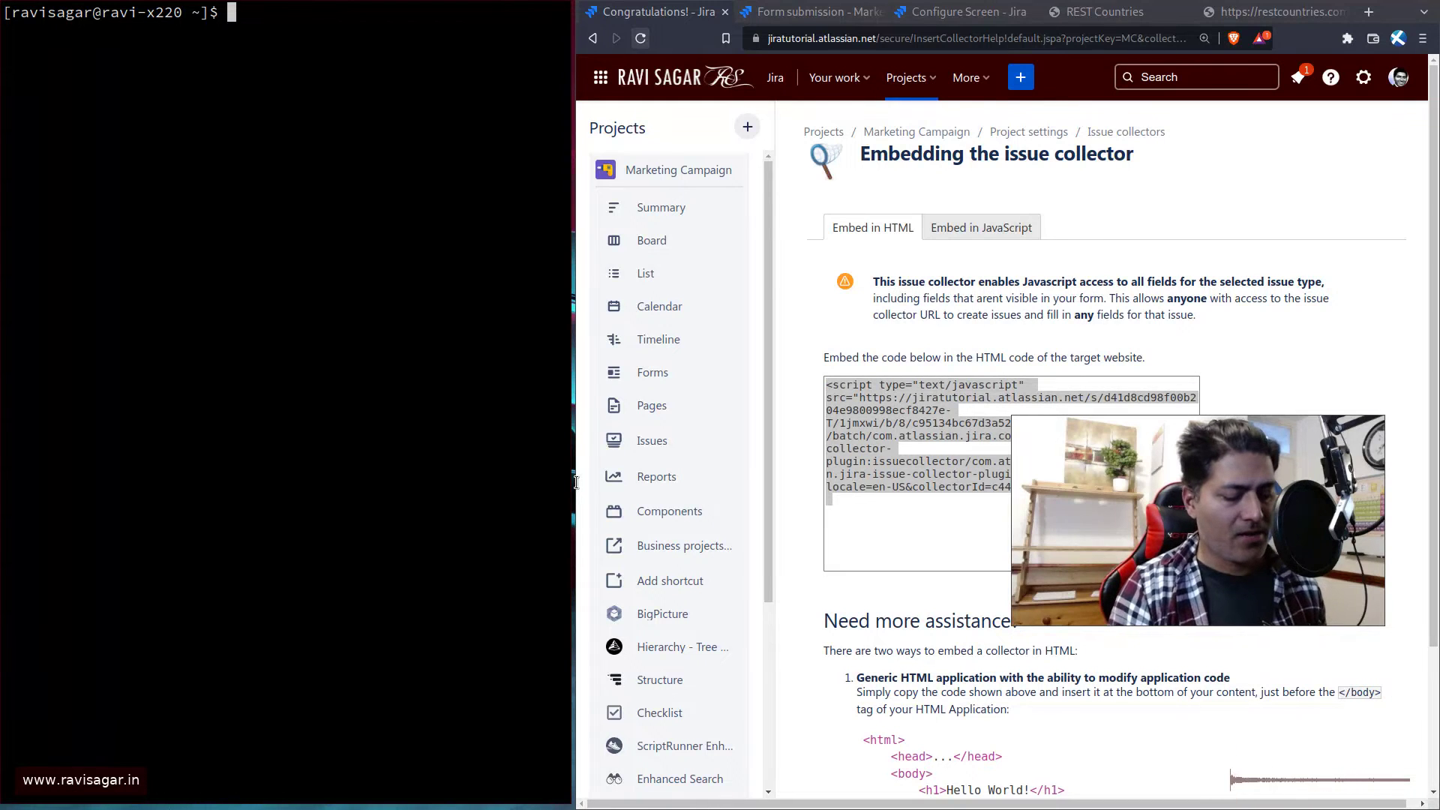
- Run emacsclient -c ~/tmp/support.html in the enlarged terminal
{"action": "type", "text": "emacs -c"}
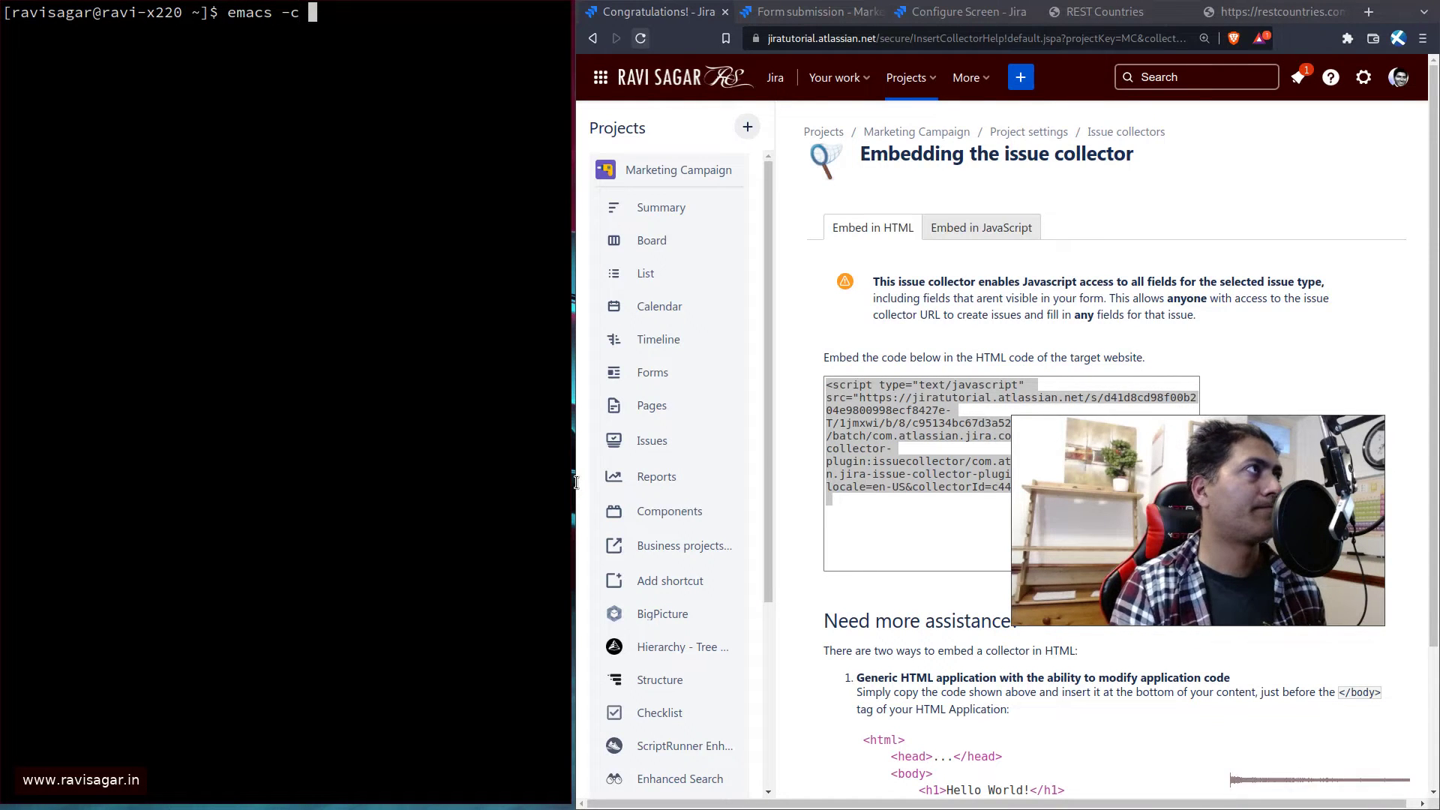
{"action": "key", "text": "ctrl+a"}
{"action": "key", "text": "alt+f"}
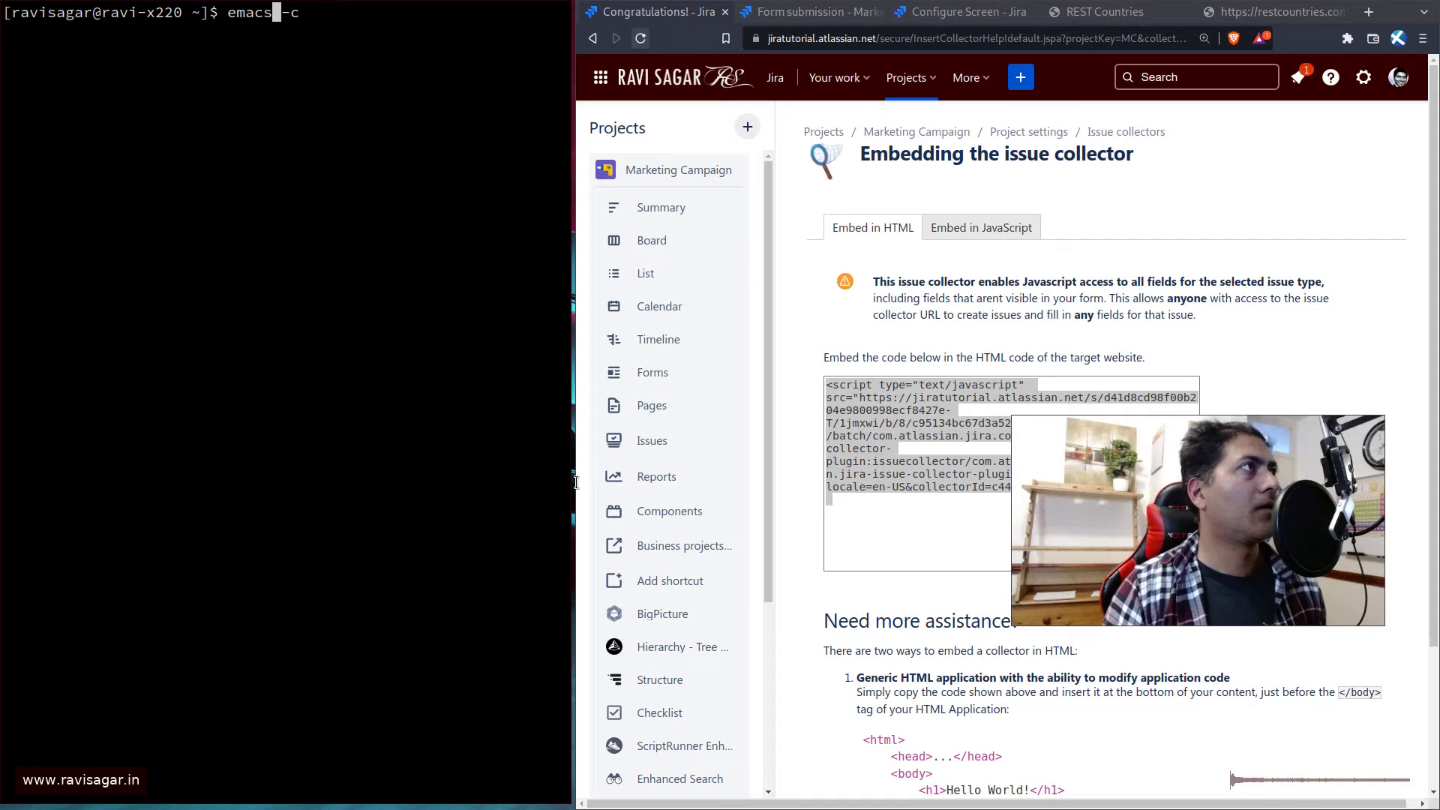
{"action": "type", "text": "client"}
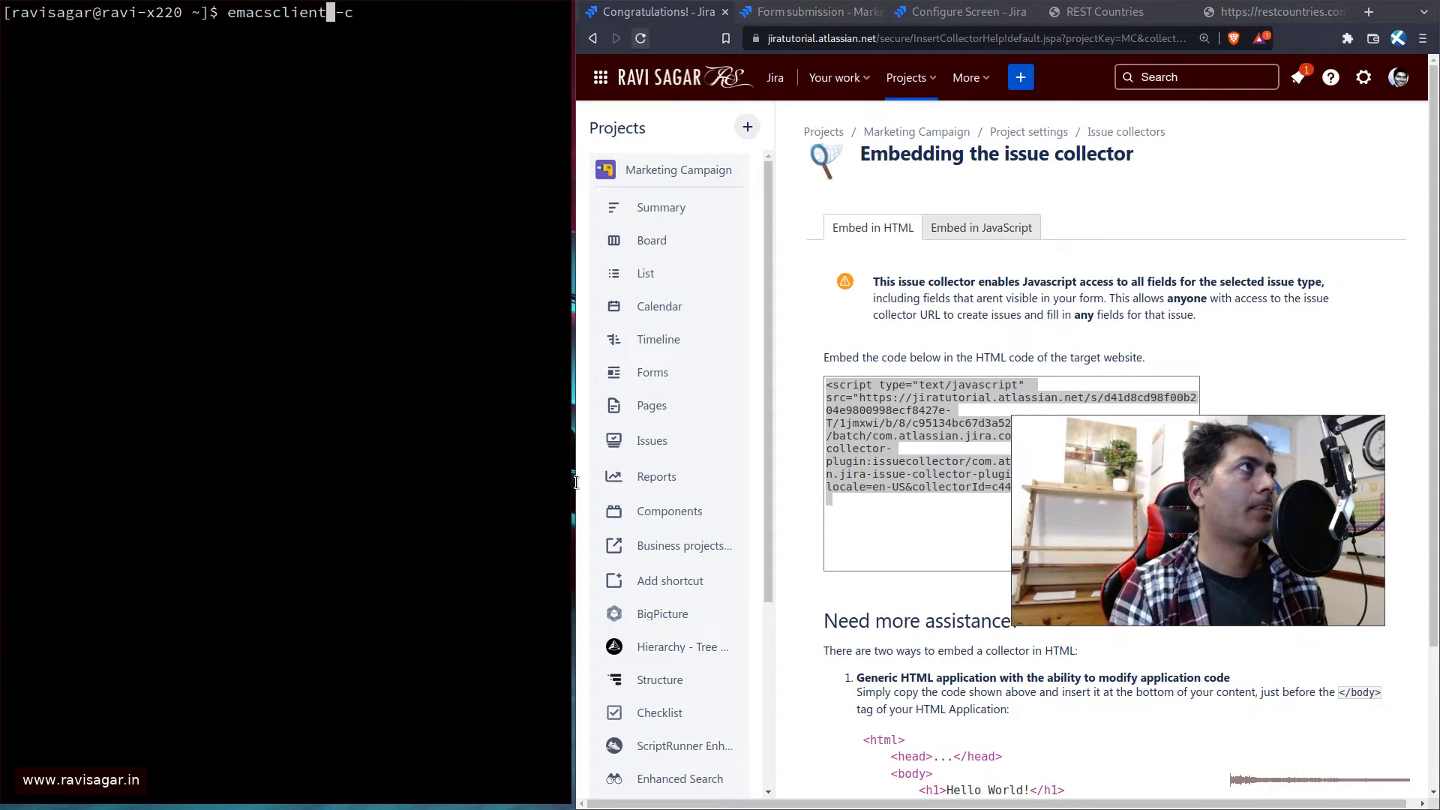
{"action": "key", "text": "ctrl+plus"}
{"action": "key", "text": "ctrl+plus"}
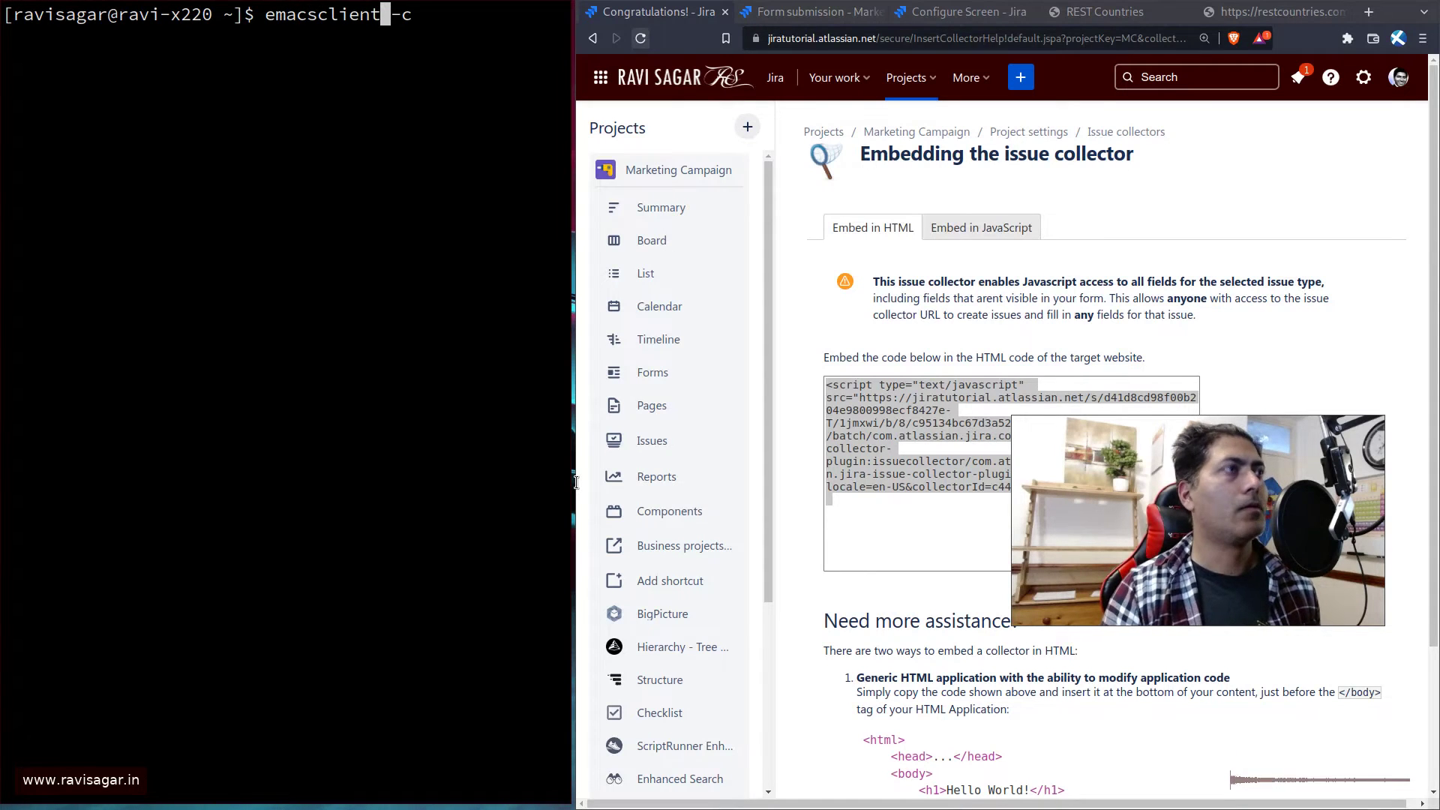
{"action": "key", "text": "End"}
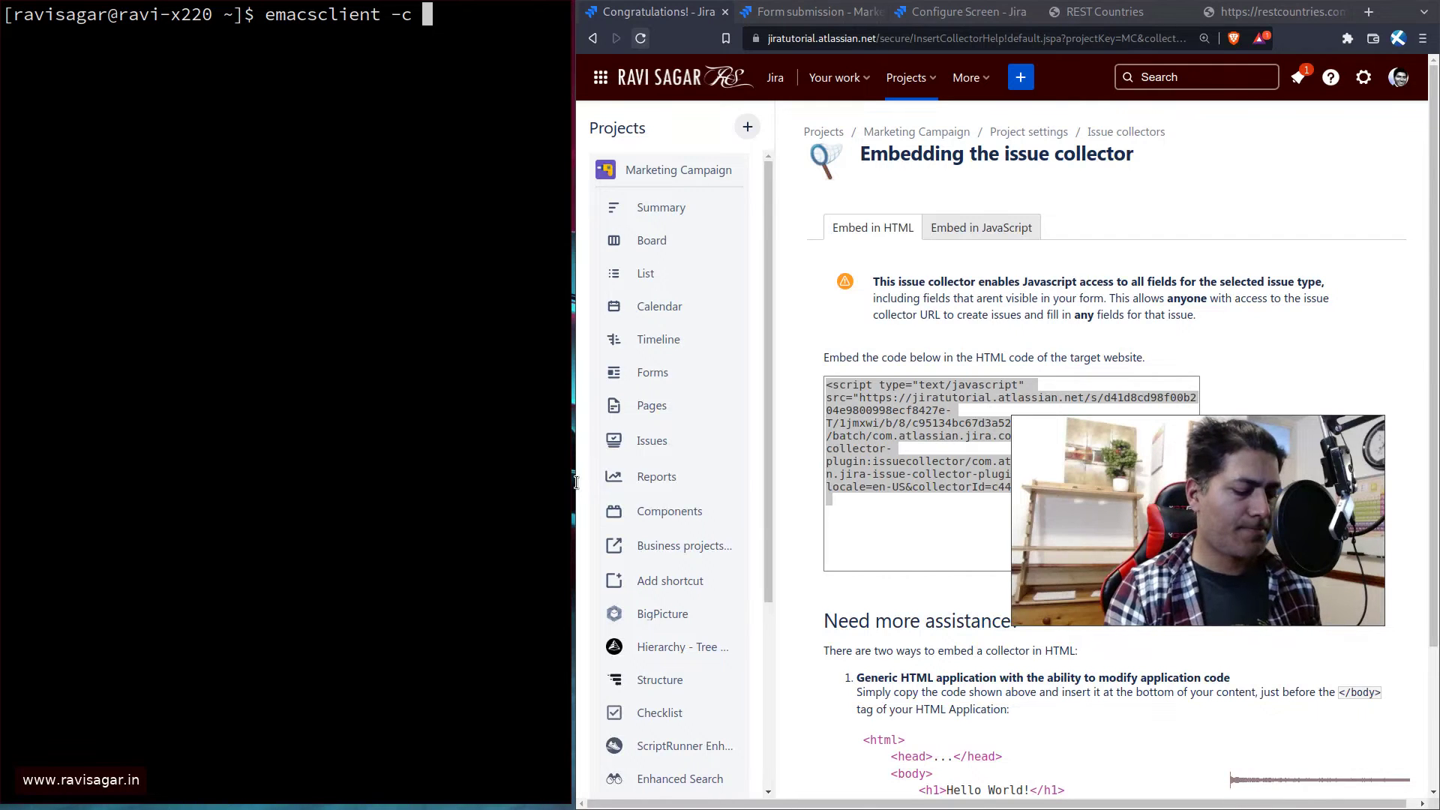
{"action": "type", "text": "~/tm/"}
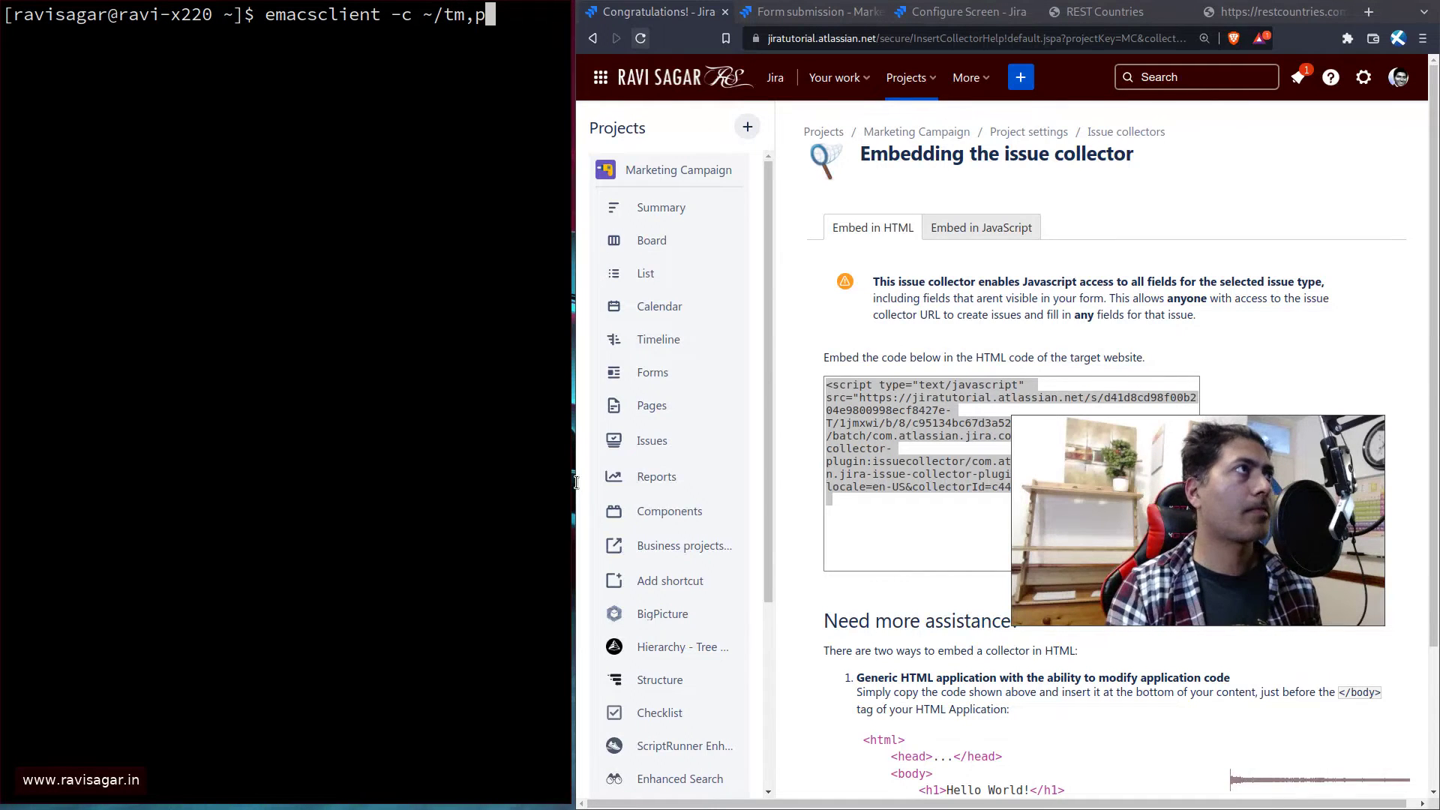
{"action": "key", "text": "BackSpace"}
{"action": "type", "text": "p/"}
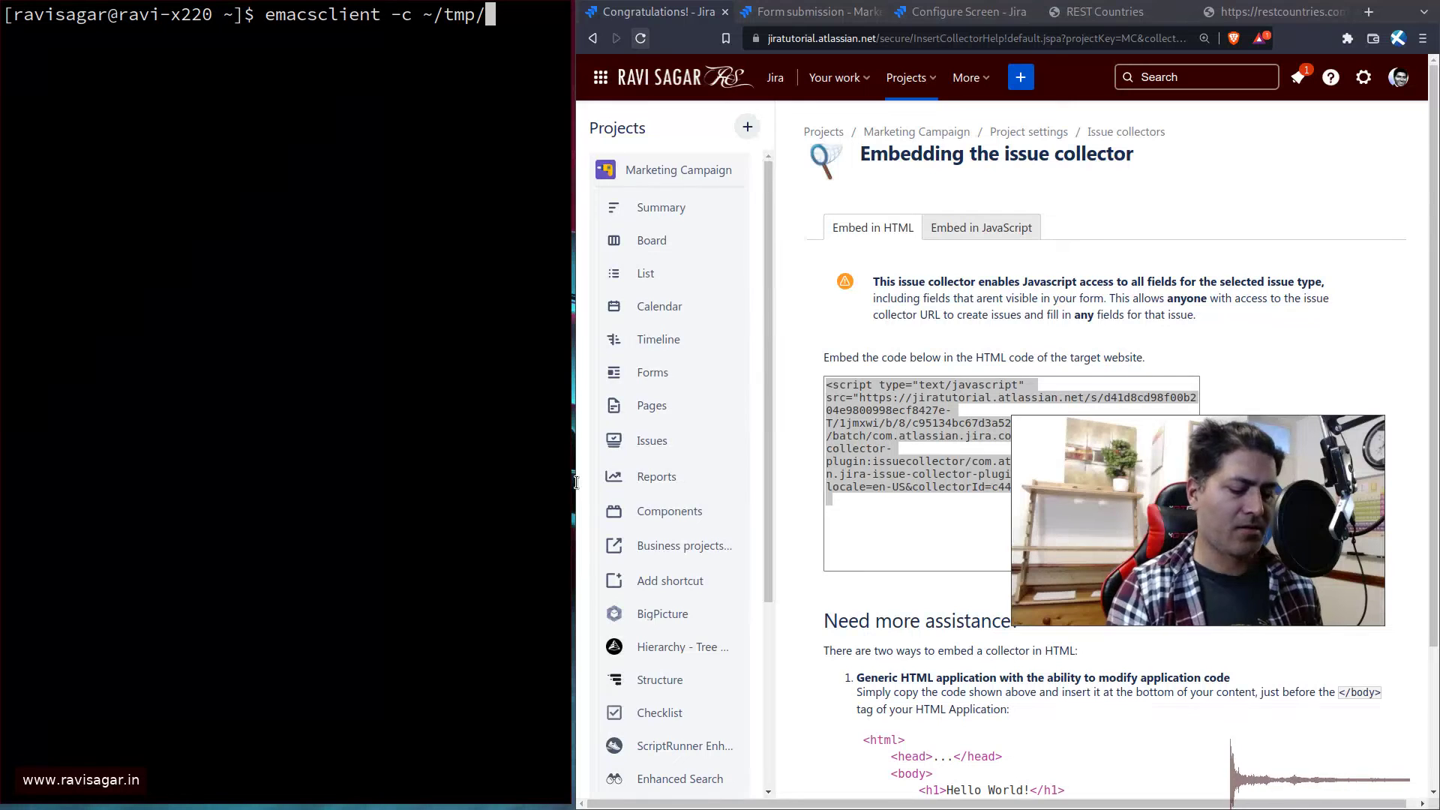
{"action": "type", "text": "support."}
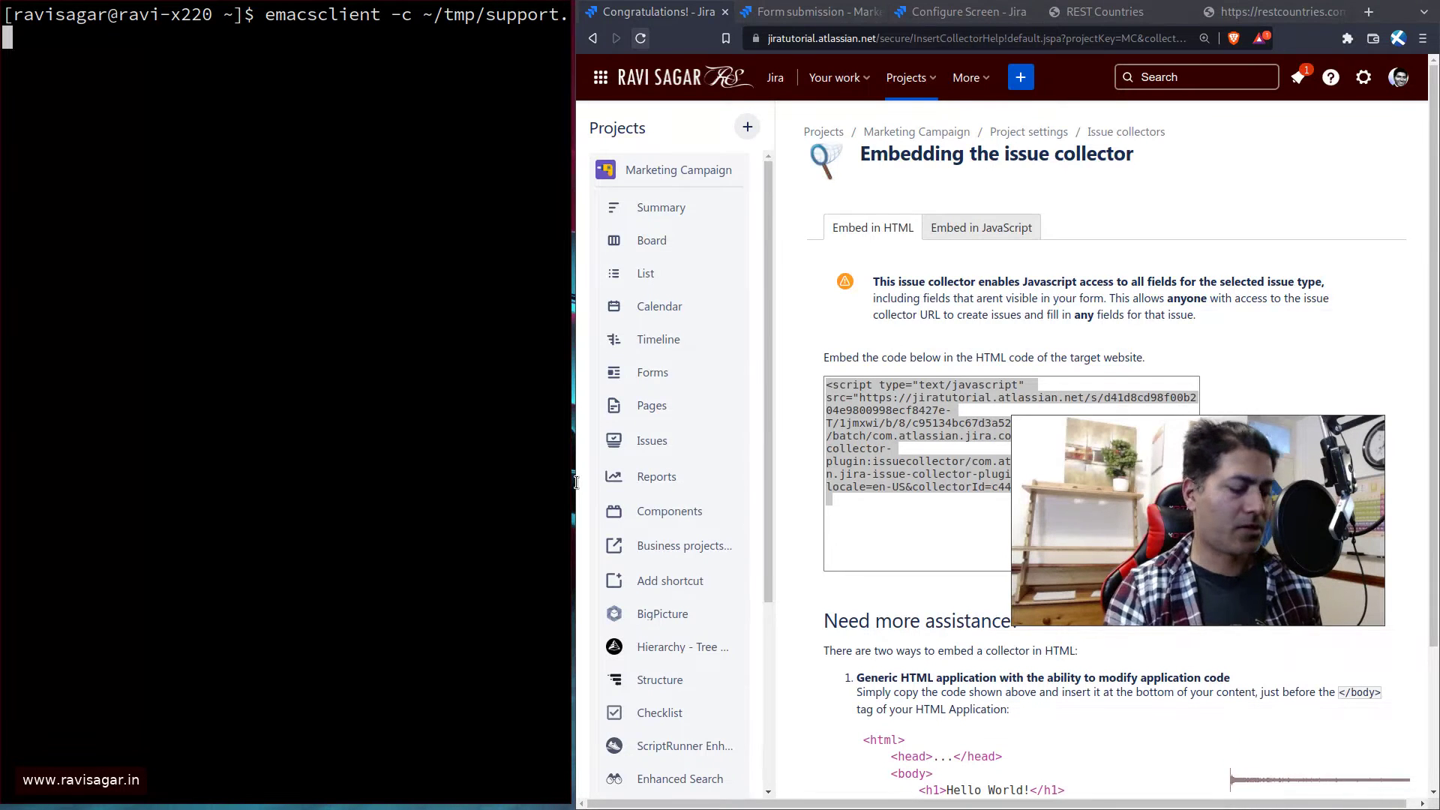
{"action": "type", "text": "html"}
{"action": "key", "text": "Return"}
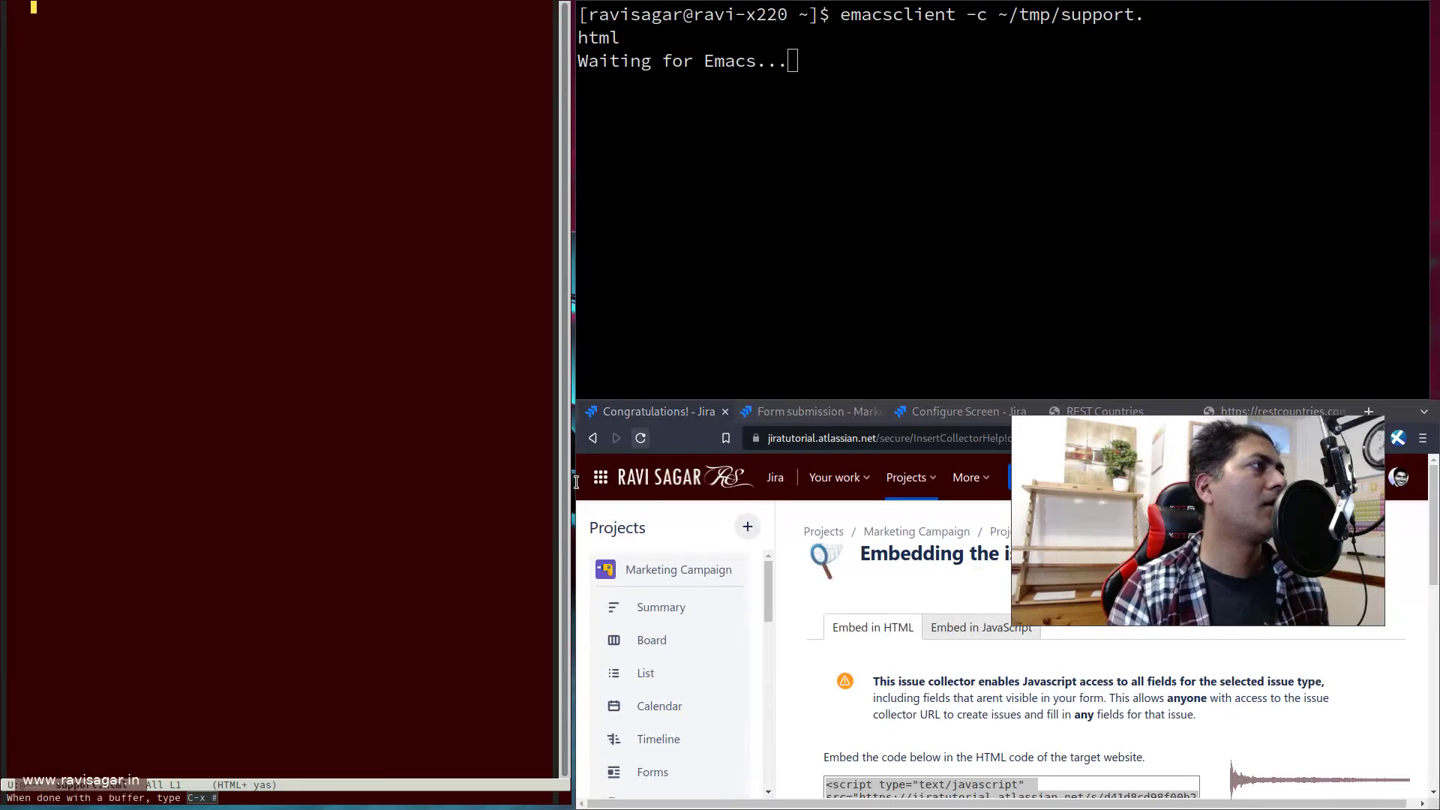
- Enlarge the editor text and type <html> and </html> tags on separate lines
{"action": "key", "text": "ctrl+x"}
{"action": "key", "text": "ctrl+plus"}
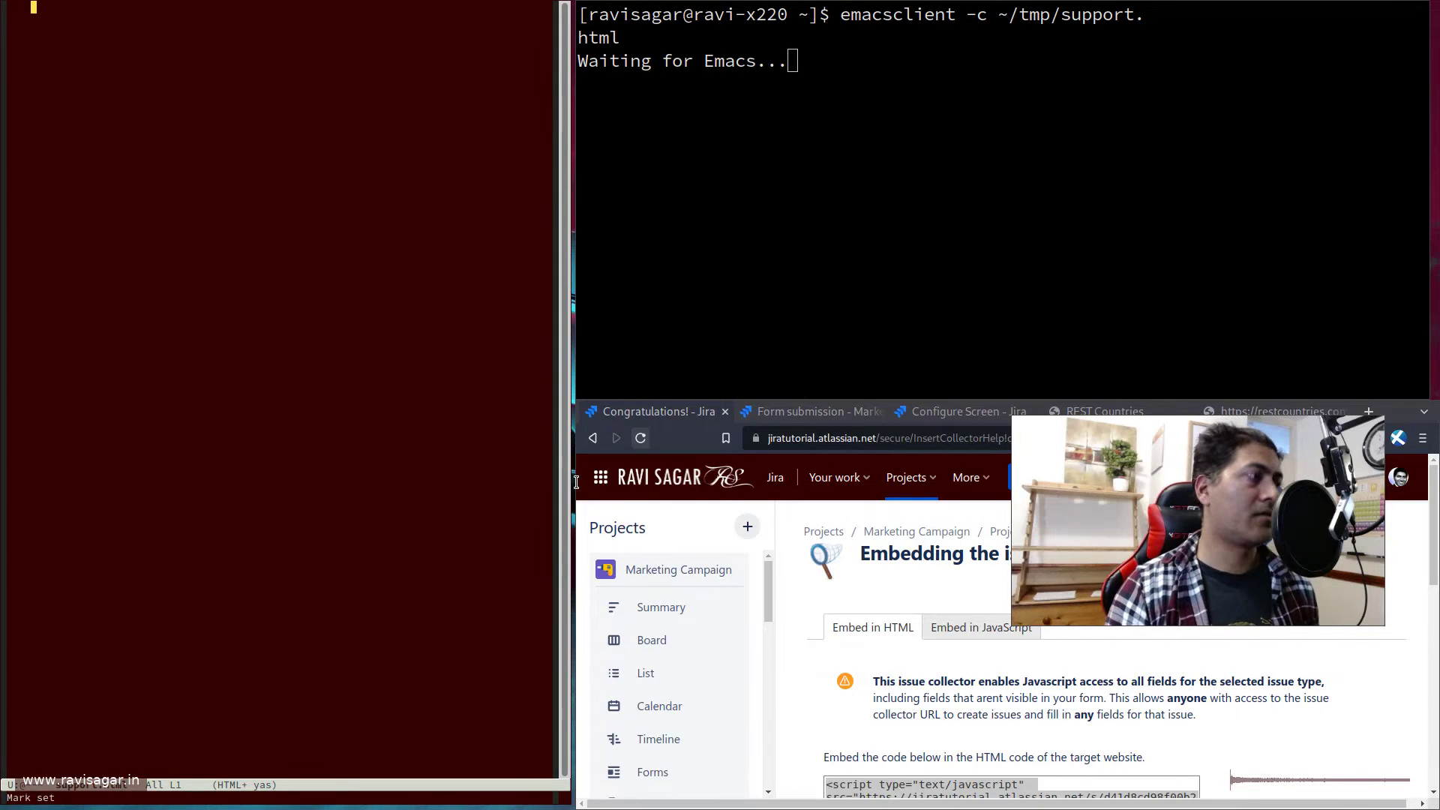
{"action": "key", "text": "plus"}
{"action": "key", "text": "plus"}
{"action": "key", "text": "plus"}
{"action": "type", "text": "<htmls>"}
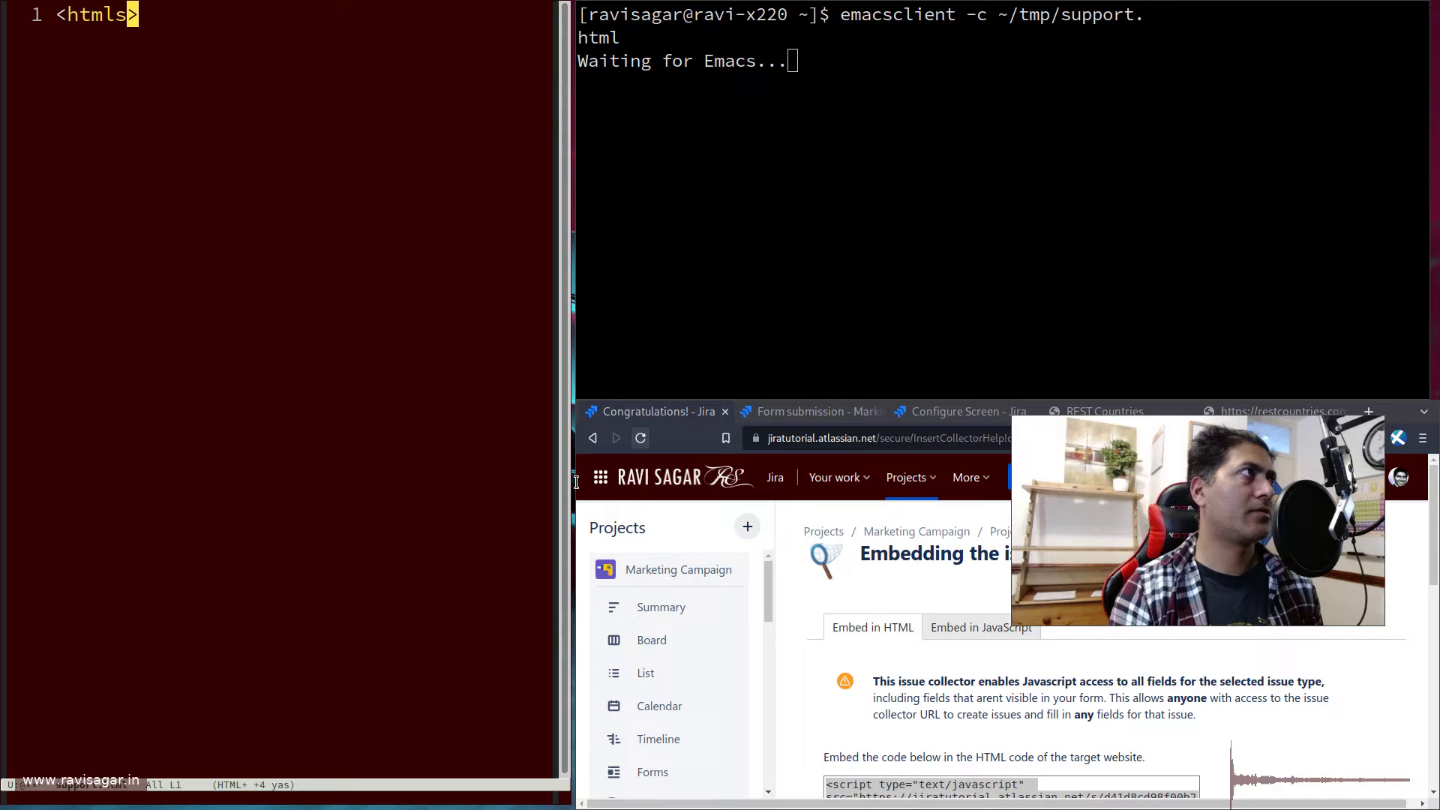
{"action": "key", "text": "BackSpace"}
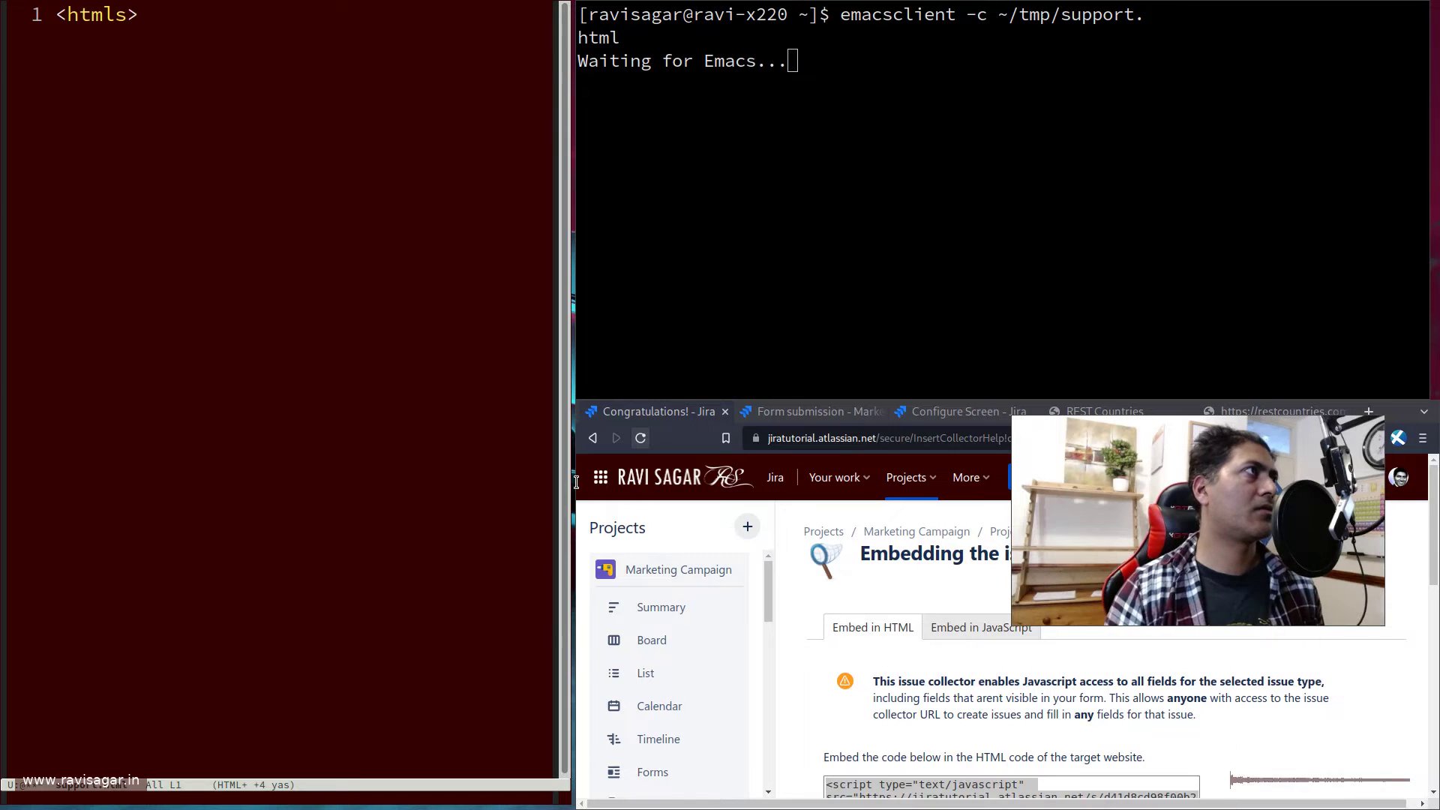
{"action": "key", "text": "End"}
{"action": "key", "text": "Return"}
{"action": "type", "text": "</"}
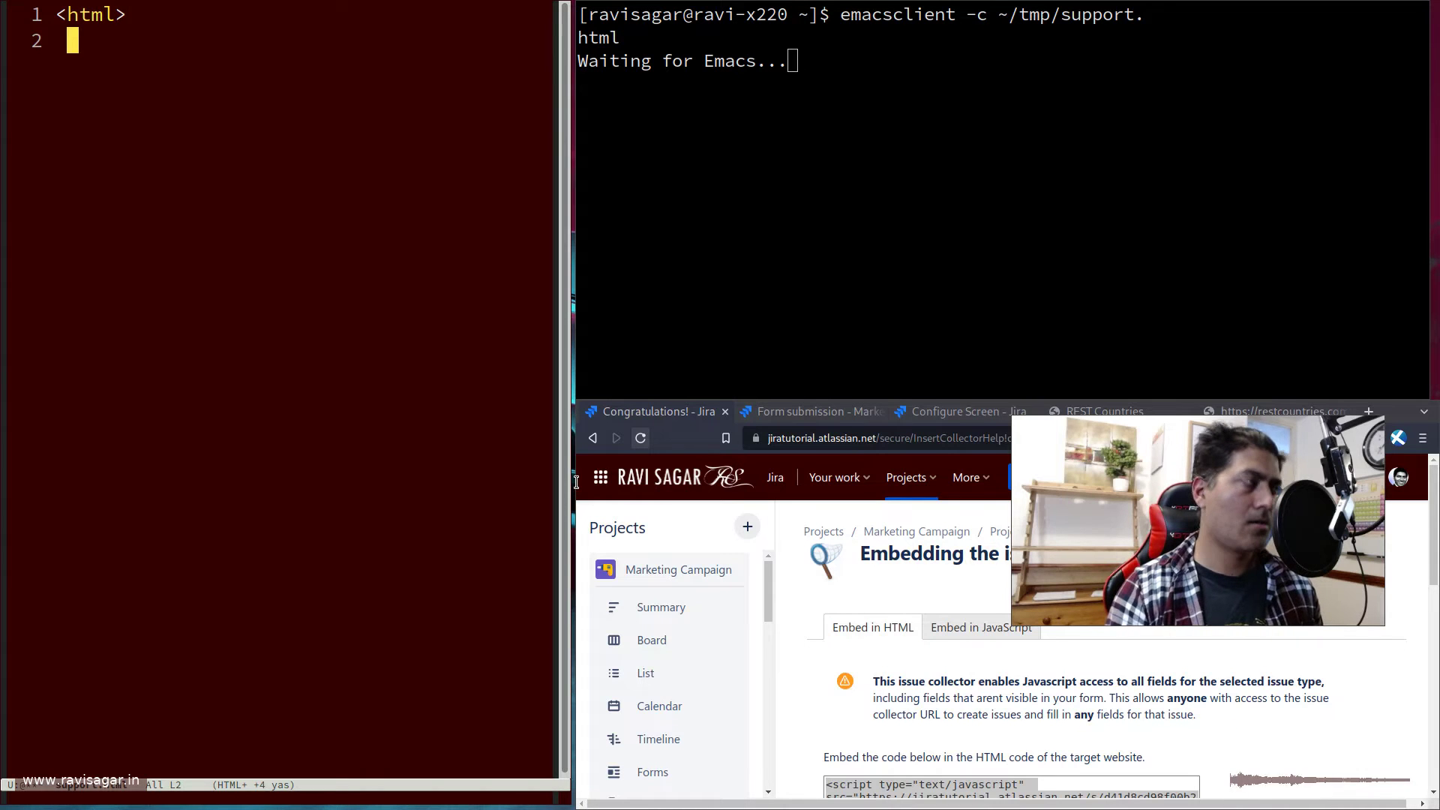
{"action": "type", "text": "html>"}
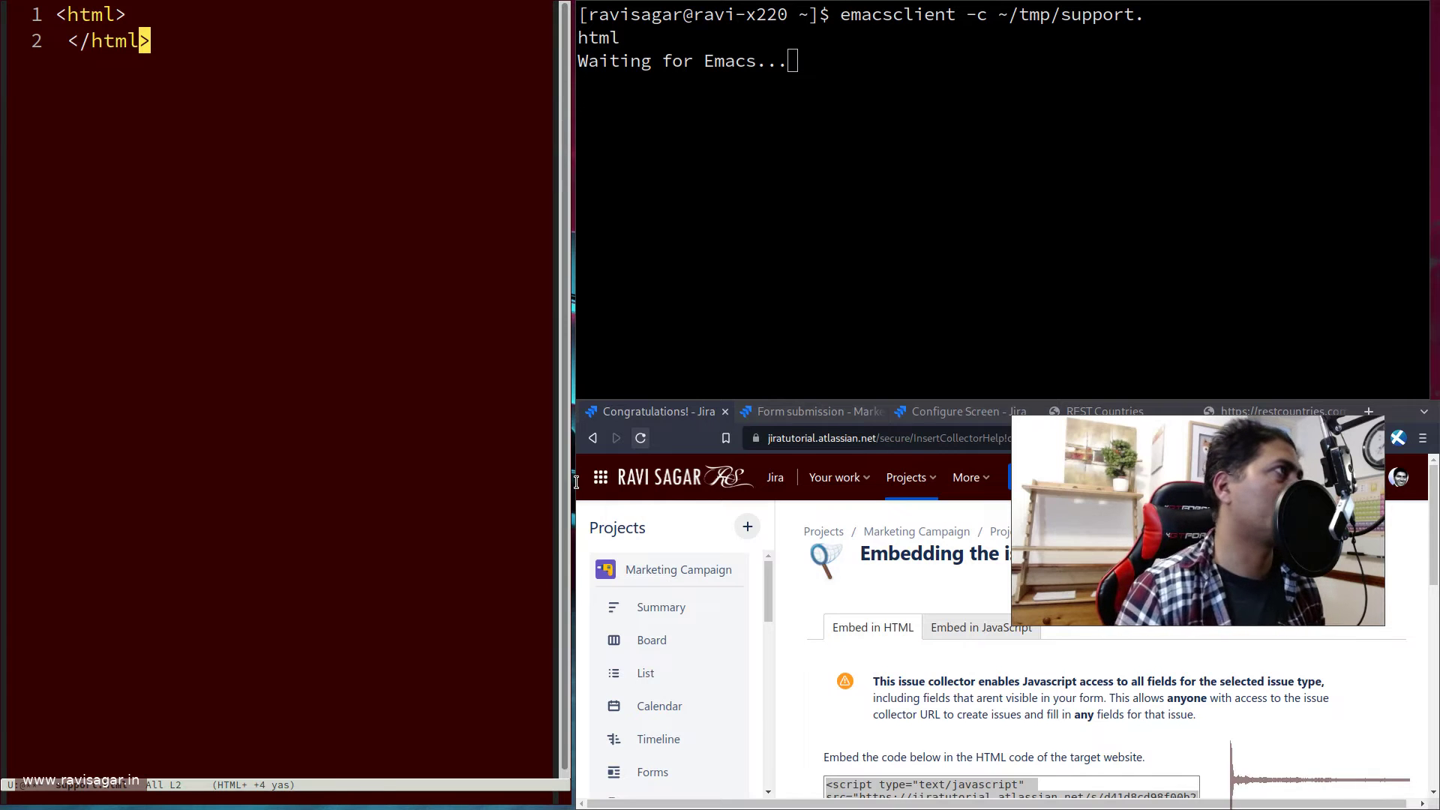
{"action": "key", "text": "Left"}
{"action": "key", "text": "Left"}
{"action": "key", "text": "Left"}
{"action": "key", "text": "Left"}
{"action": "key", "text": "Left"}
{"action": "key", "text": "Left"}
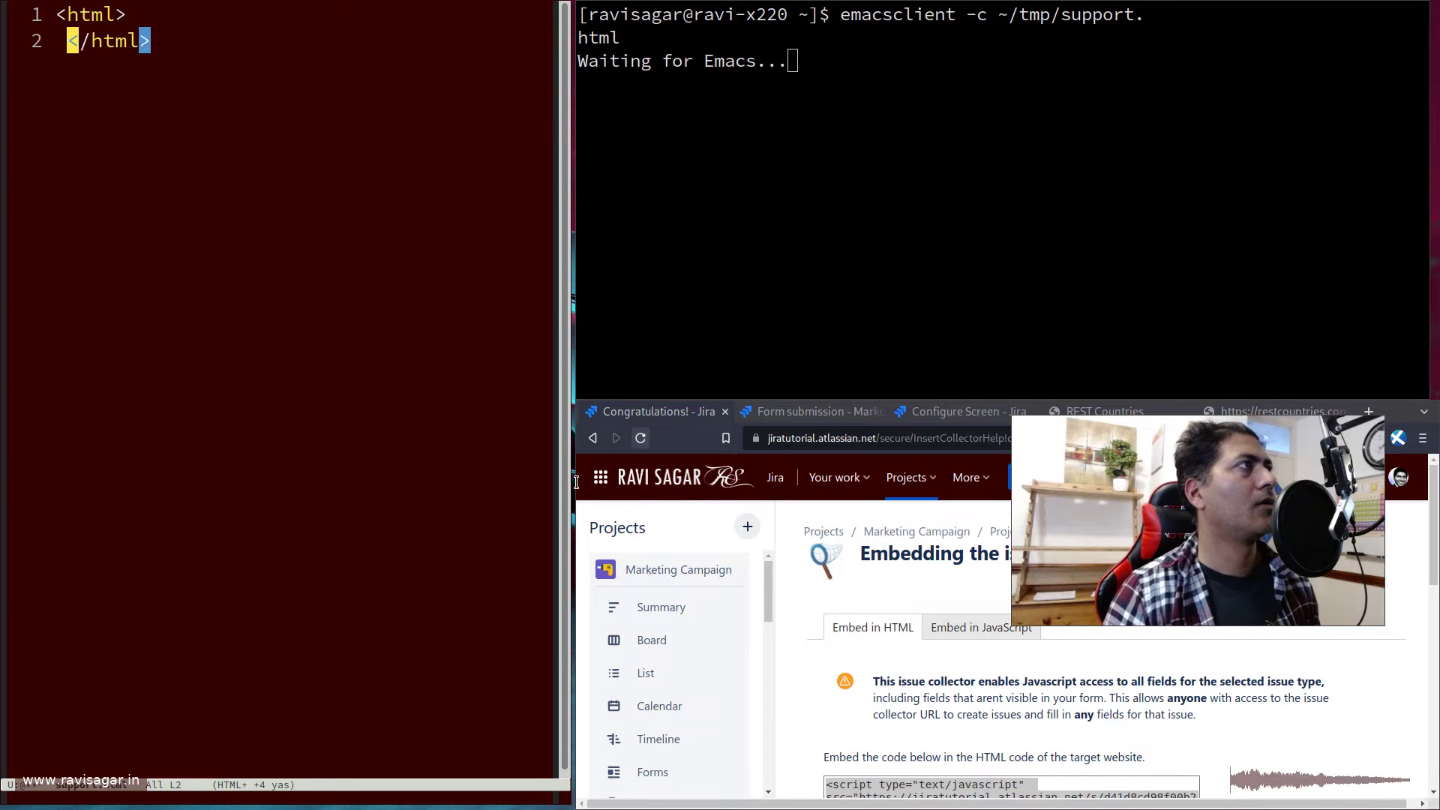
{"action": "key", "text": "BackSpace"}
{"action": "key", "text": "Return"}
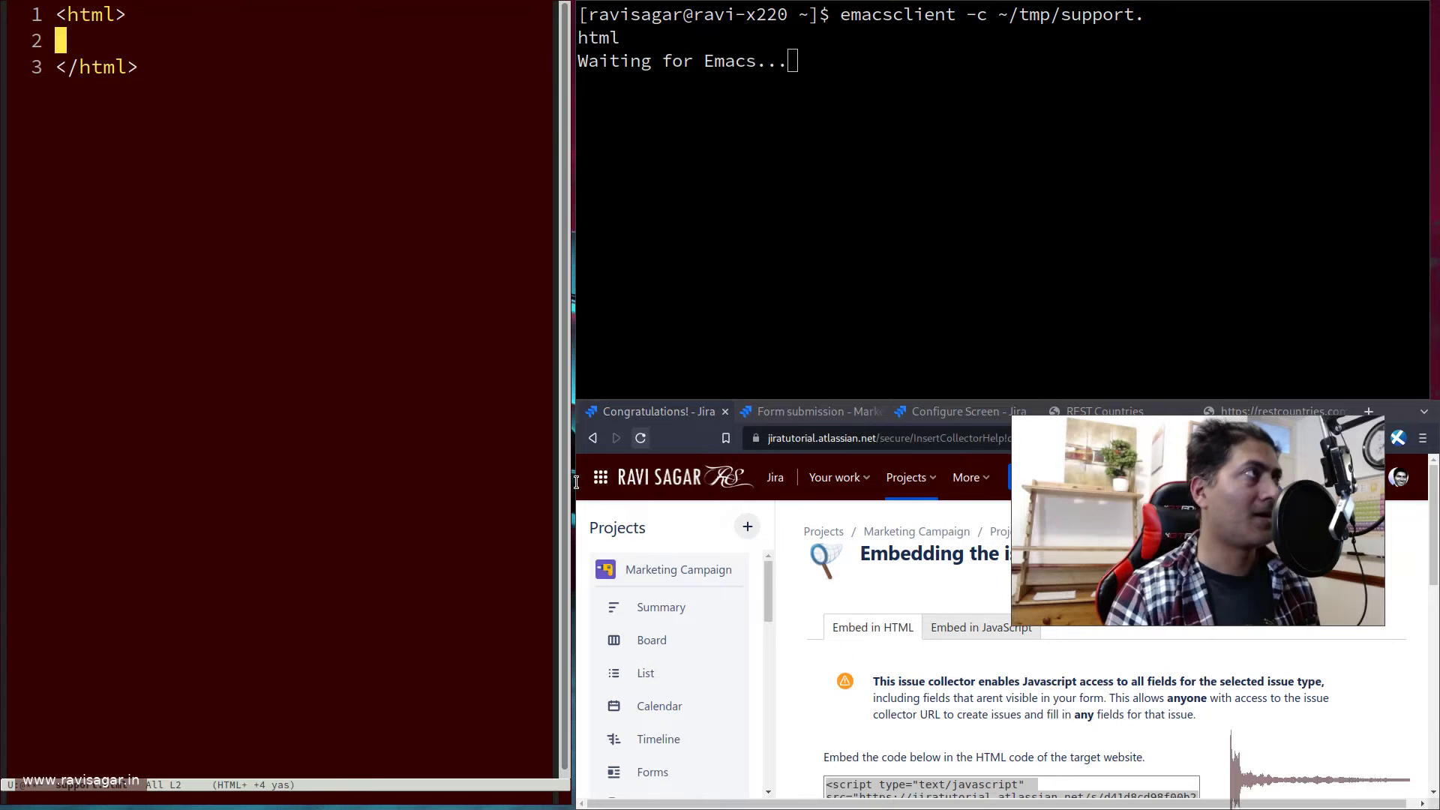
- Paste the collector script between the html tags, save support.html and close Emacs
{"action": "key", "text": "ctrl+y"}
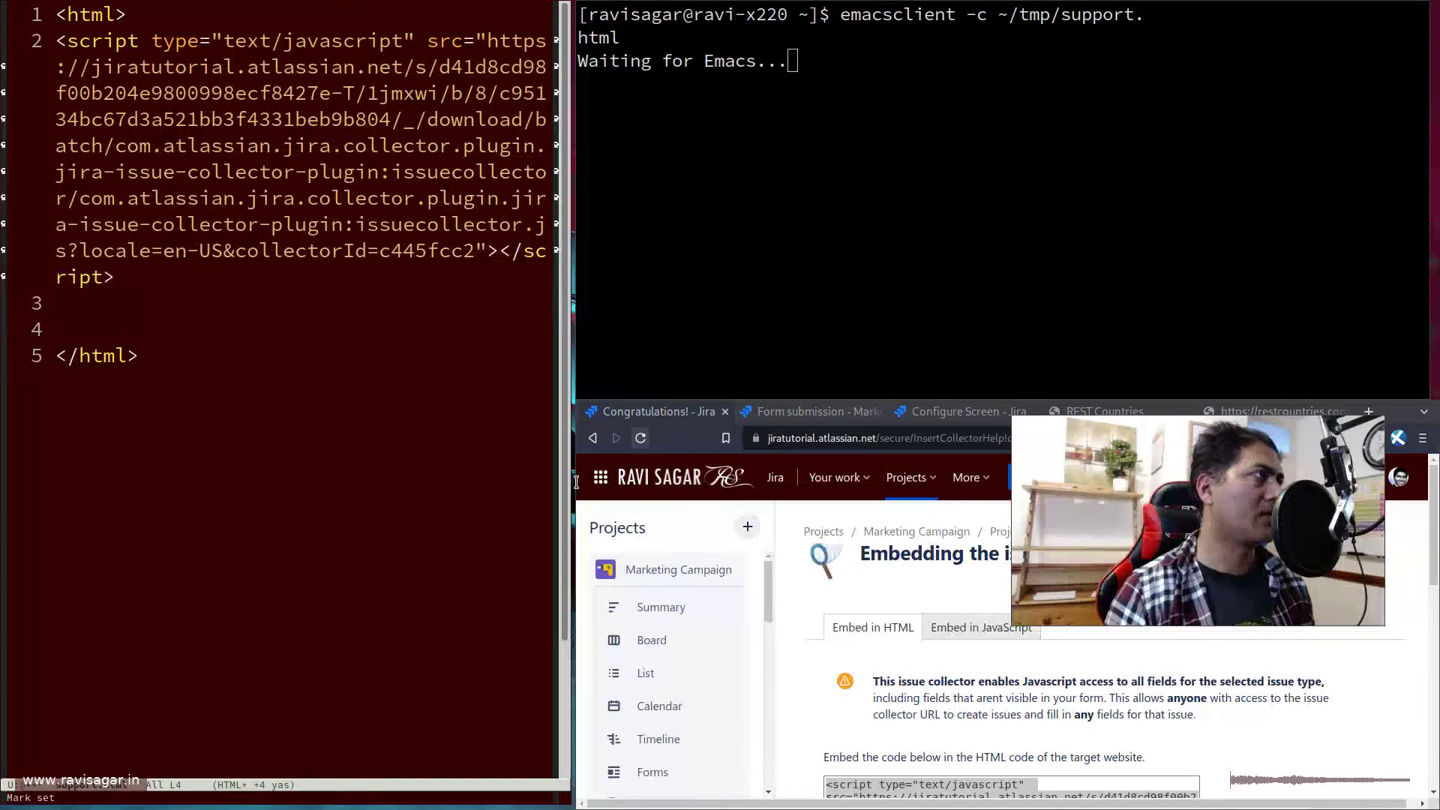
{"action": "key", "text": "ctrl+x"}
{"action": "key", "text": "ctrl+s"}
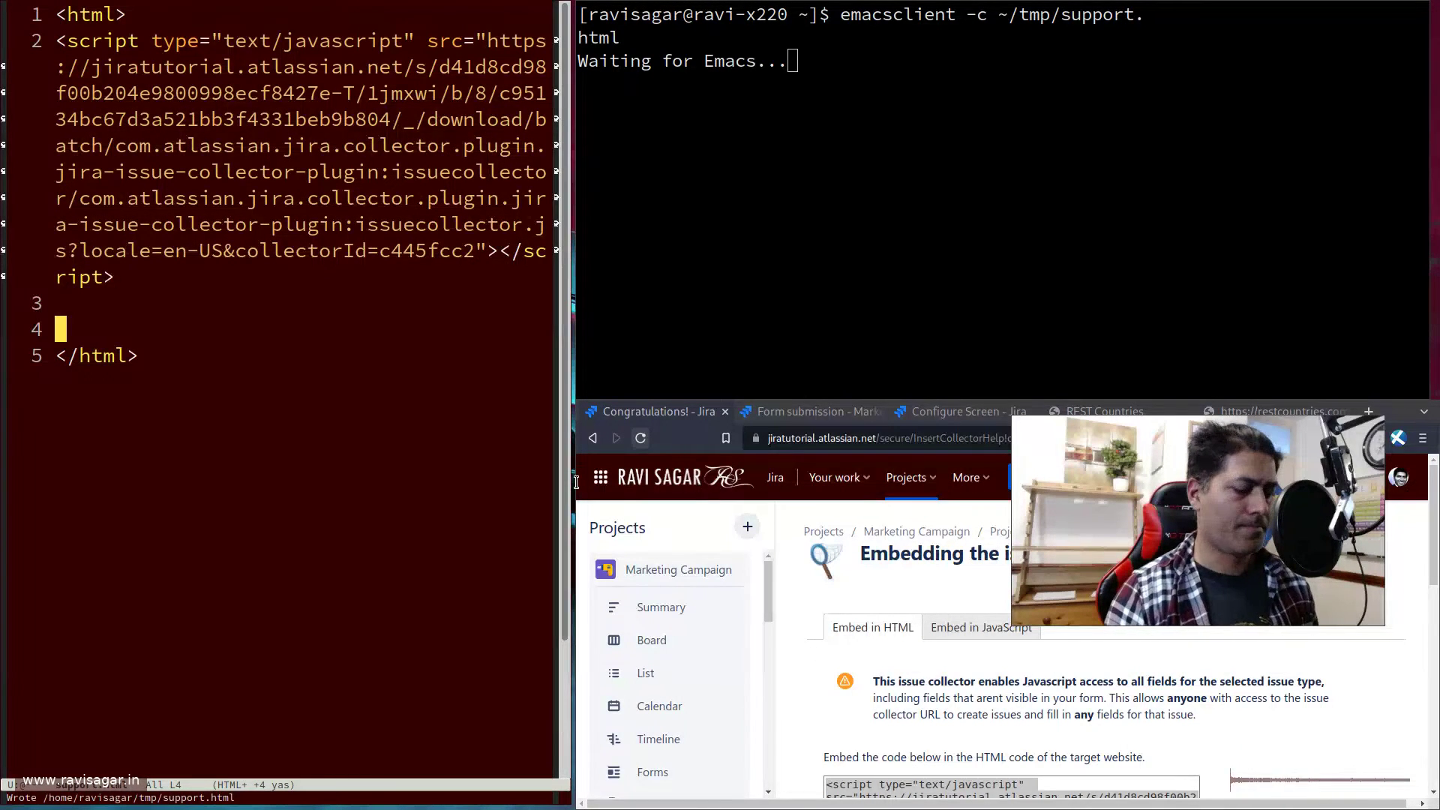
{"action": "key", "text": "ctrl+x"}
{"action": "key", "text": "ctrl+c"}
{"action": "key", "text": "super+f"}
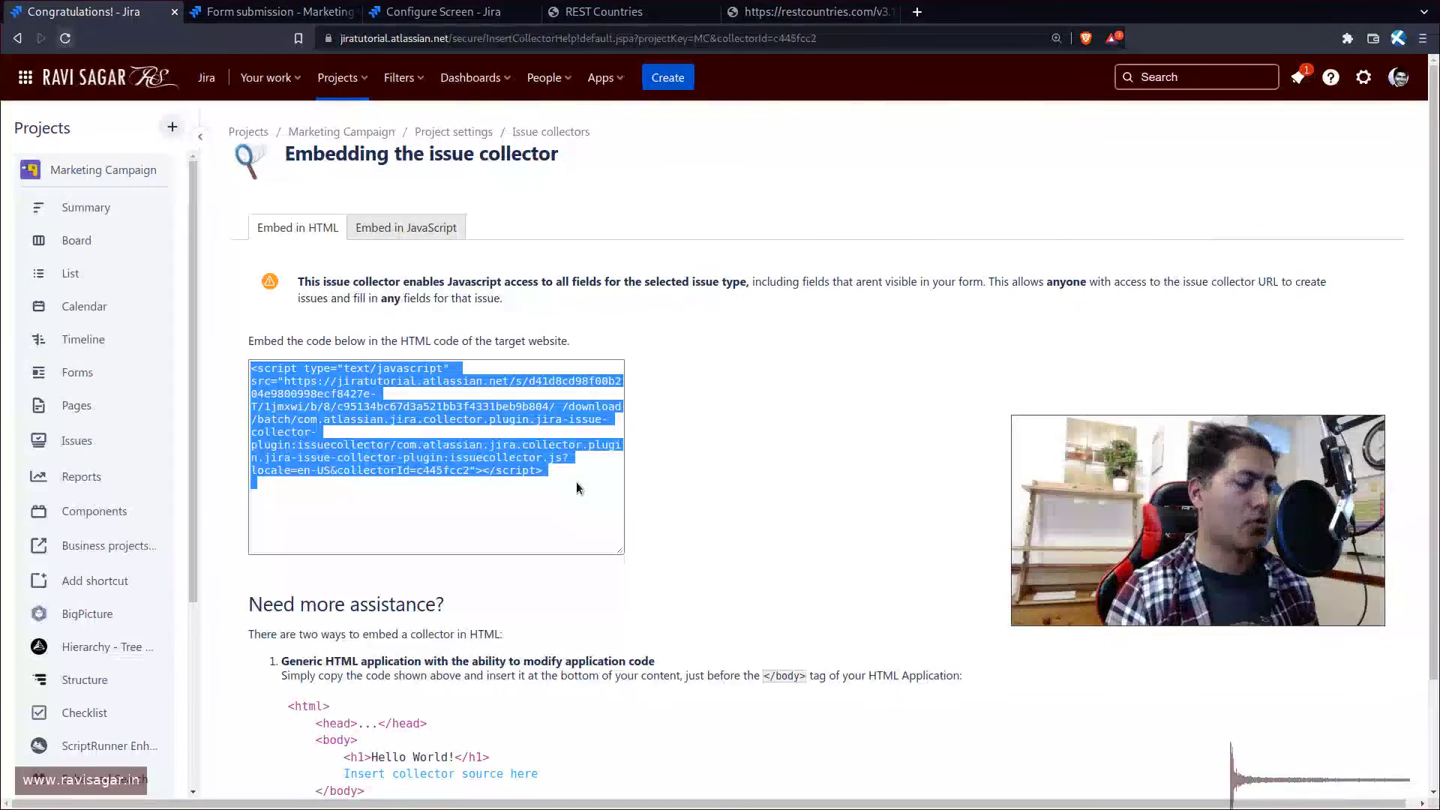
- Load the local file tmp/support.html in a new tab, zoom in, and open Provide feedback
{"action": "key", "text": "ctrl+t"}
{"action": "type", "text": "file"}
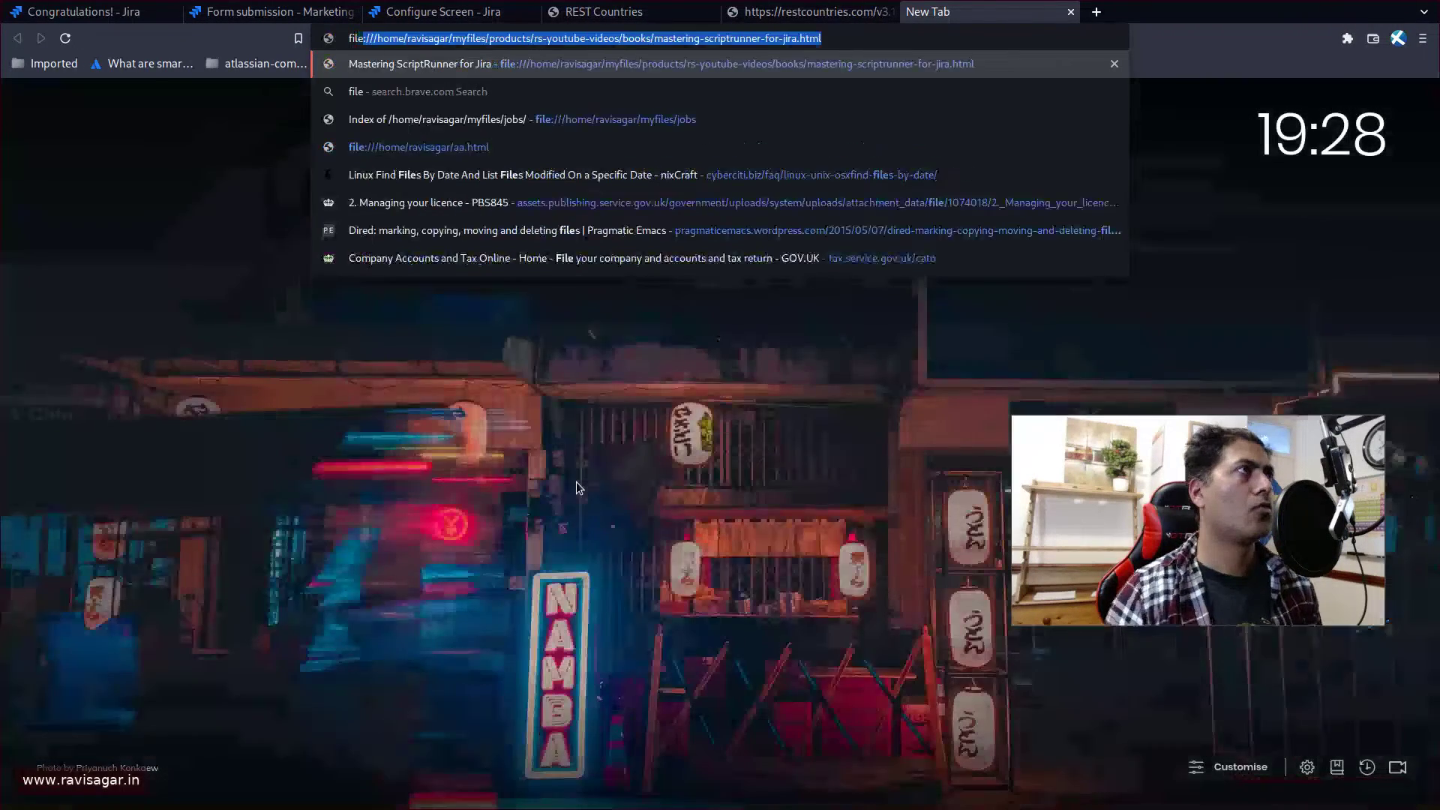
{"action": "key", "text": "End"}
{"action": "key", "text": "ctrl+shift+Left"}
{"action": "key", "text": "ctrl+shift+Left"}
{"action": "key", "text": "ctrl+shift+Left"}
{"action": "key", "text": "ctrl+shift+Left"}
{"action": "key", "text": "ctrl+shift+Left"}
{"action": "key", "text": "ctrl+shift+Left"}
{"action": "key", "text": "ctrl+shift+Left"}
{"action": "key", "text": "ctrl+shift+Left"}
{"action": "key", "text": "ctrl+shift+Left"}
{"action": "key", "text": "ctrl+shift+Left"}
{"action": "key", "text": "ctrl+shift+Left"}
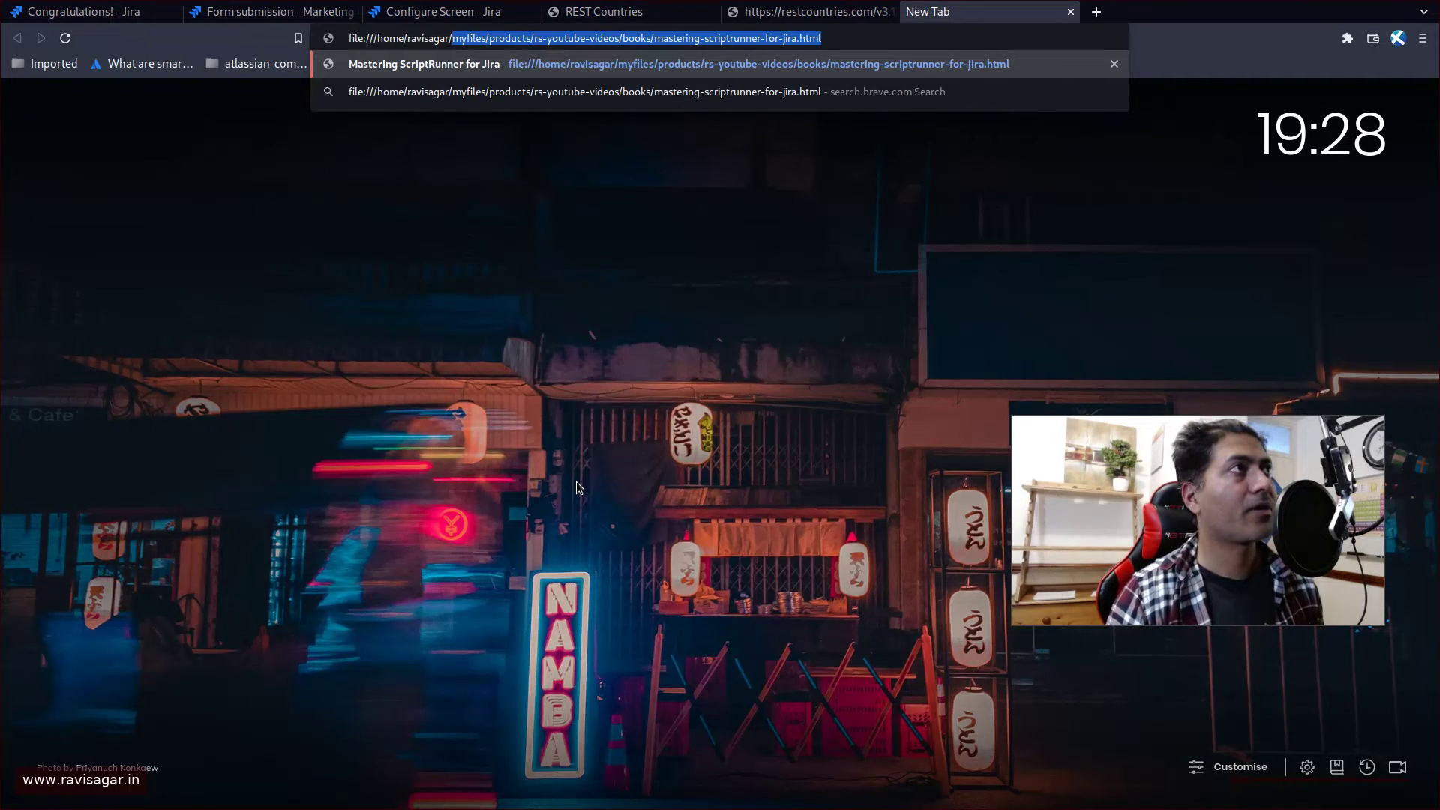
{"action": "type", "text": "tmp/"}
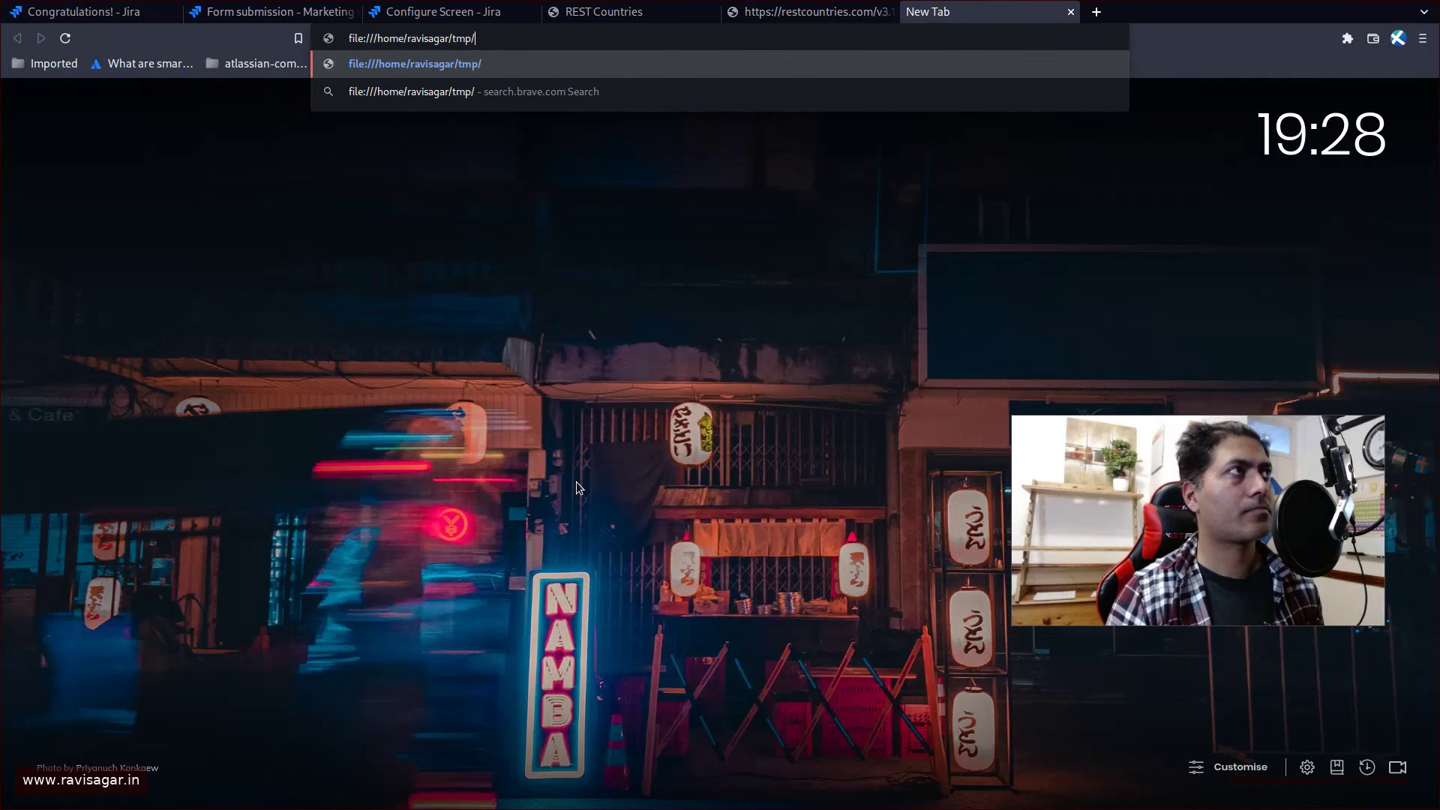
{"action": "type", "text": "support.html"}
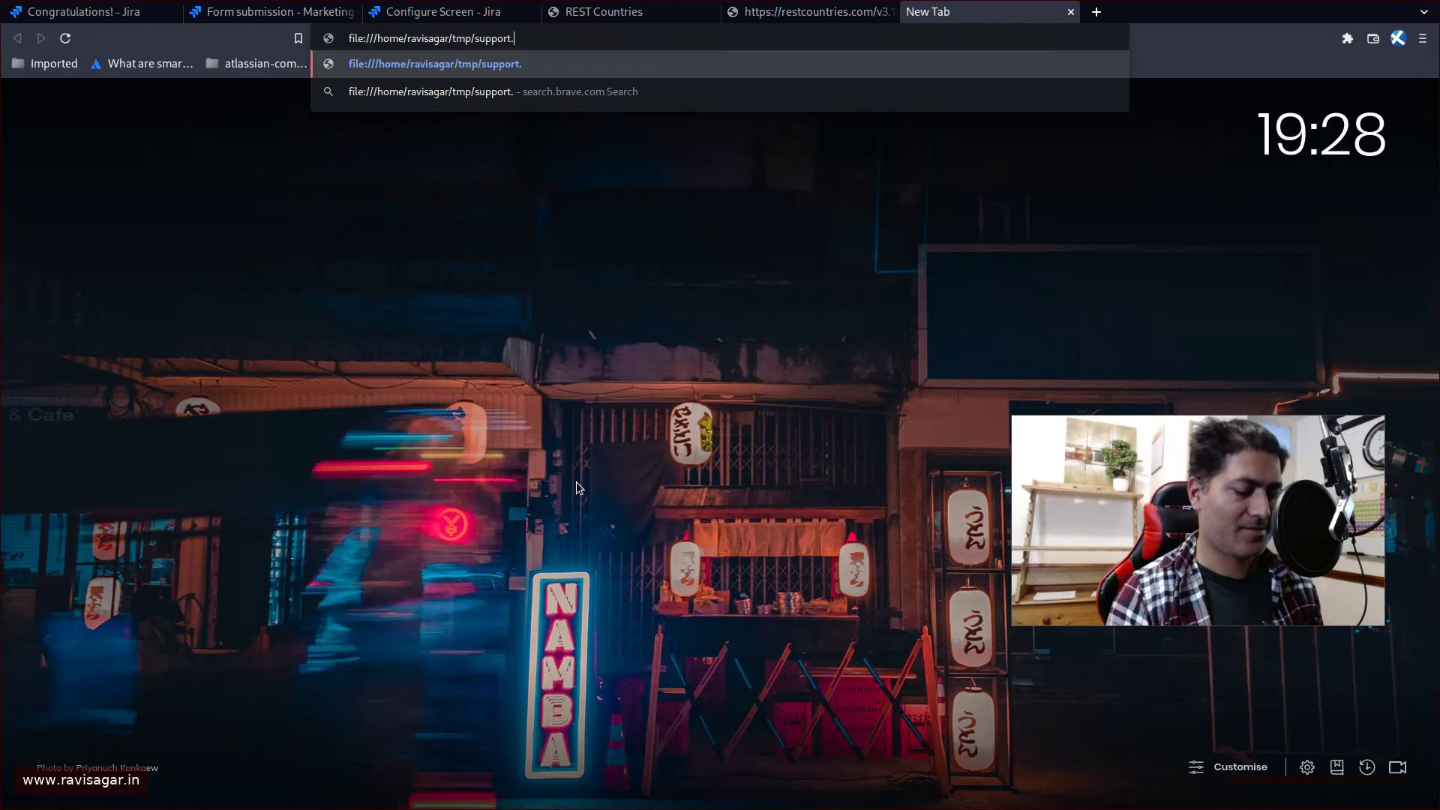
{"action": "key", "text": "Return"}
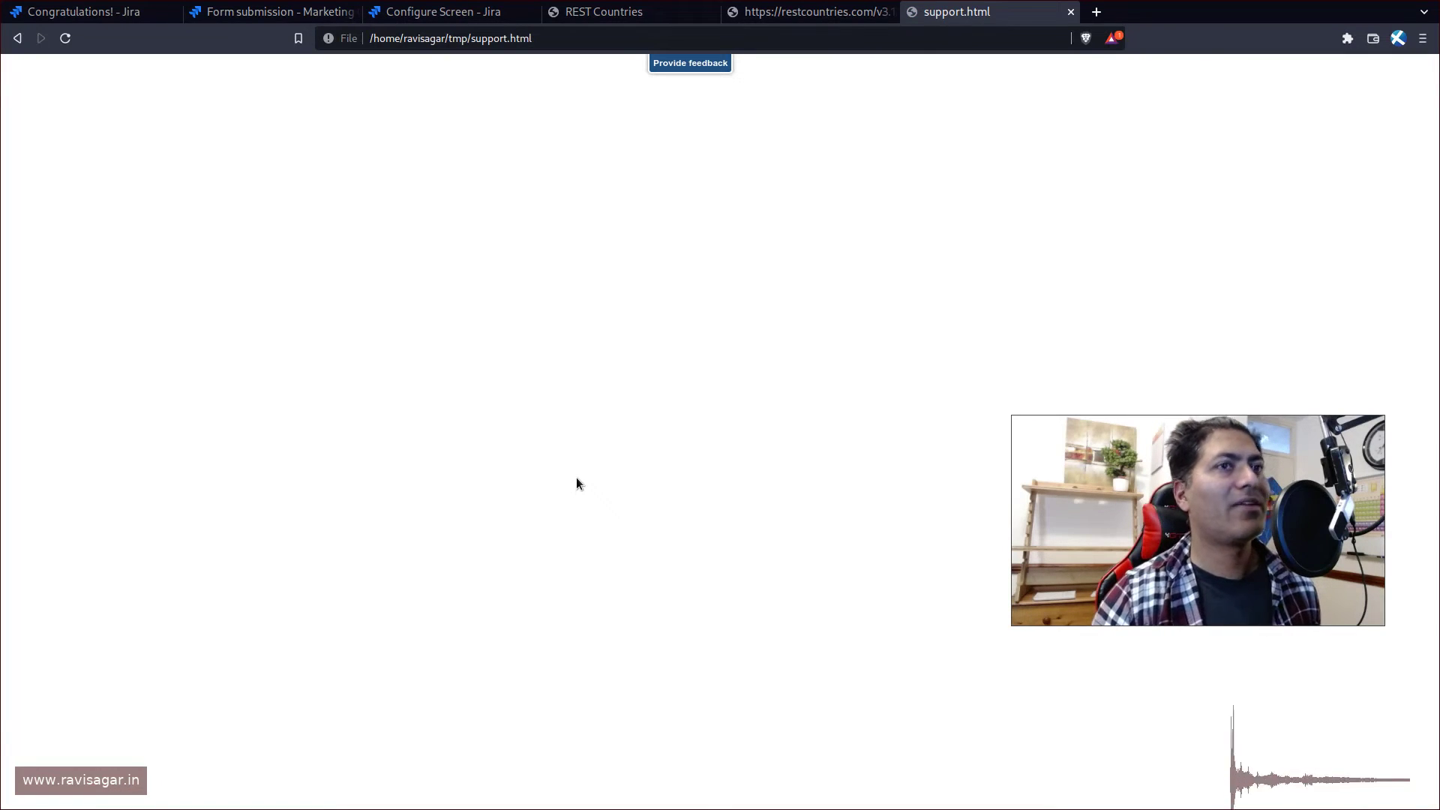
{"action": "key", "text": "ctrl+plus"}
{"action": "key", "text": "ctrl+plus"}
{"action": "key", "text": "ctrl+plus"}
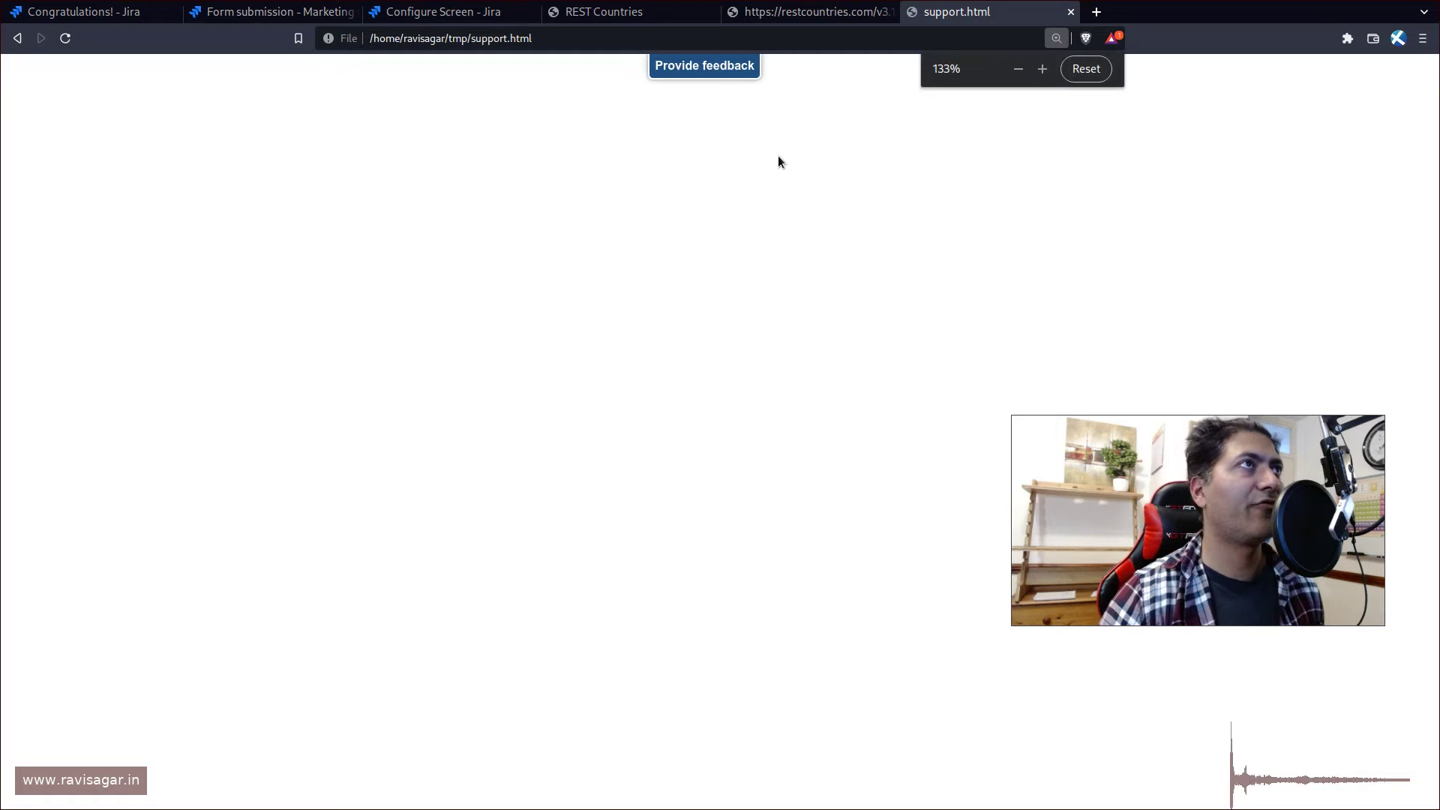
{"action": "left_click", "coordinate": [718, 70]}
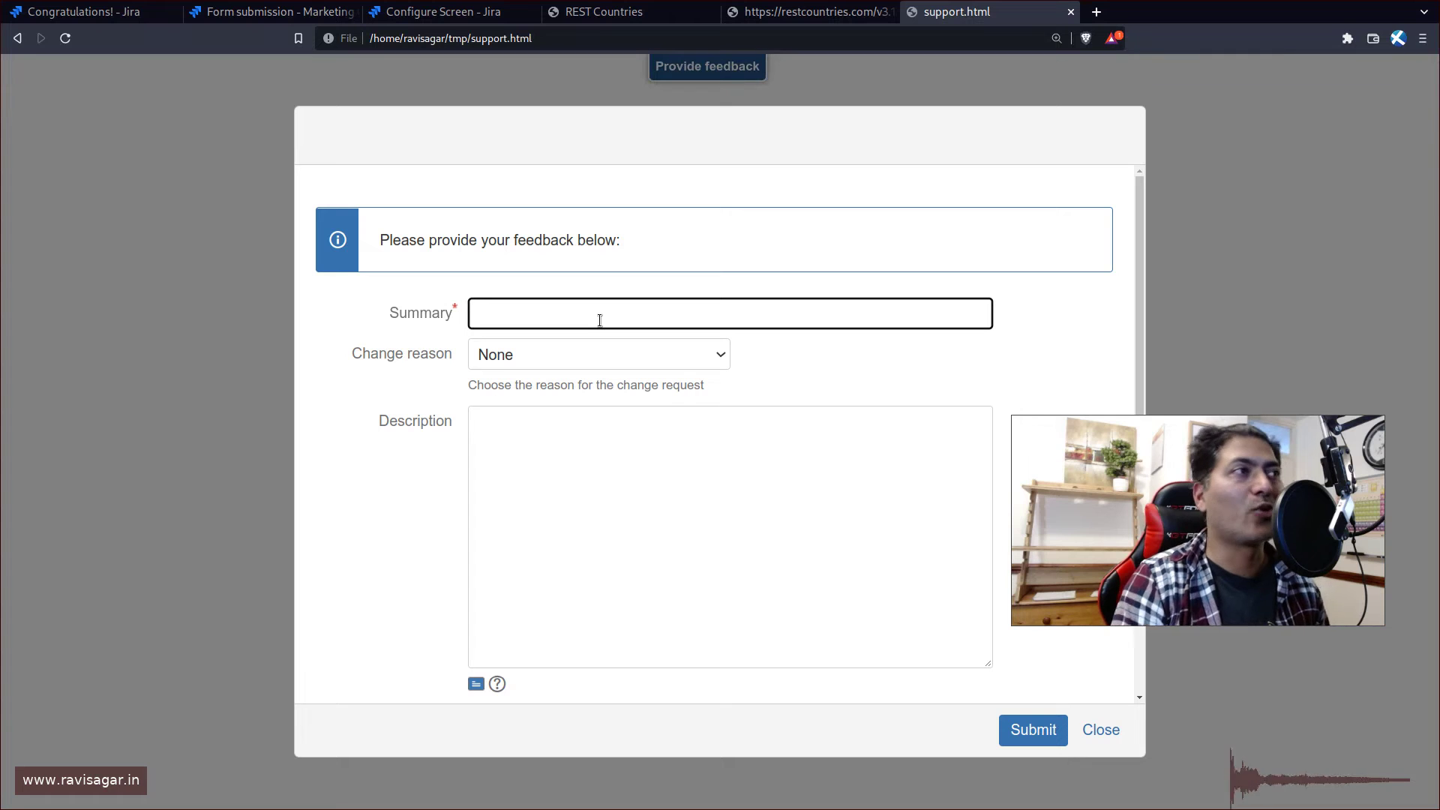
- Enter summary 'My keyword is on fire', change reason Repair and description 'Help help'
{"action": "type", "text": "My "}
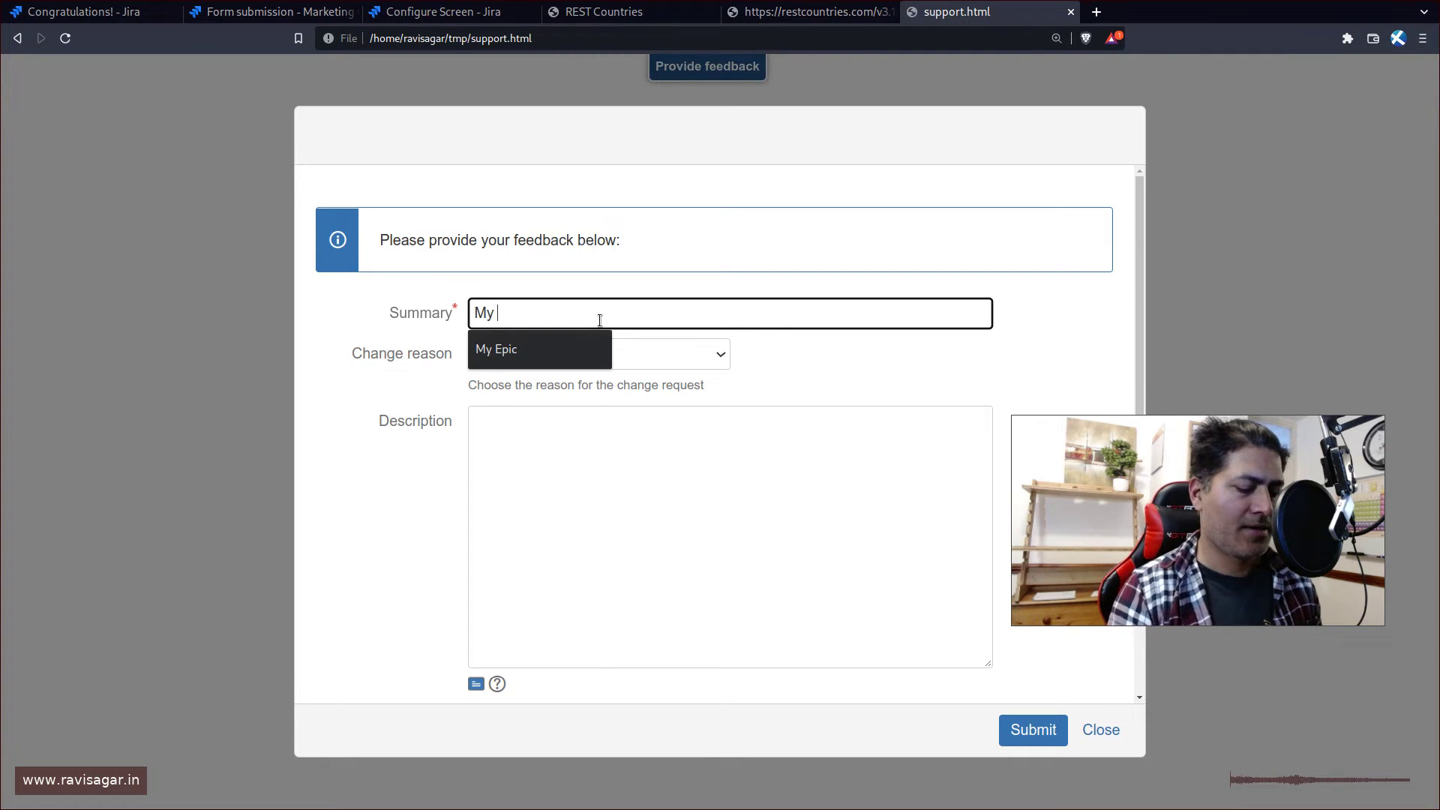
{"action": "type", "text": "keywo"}
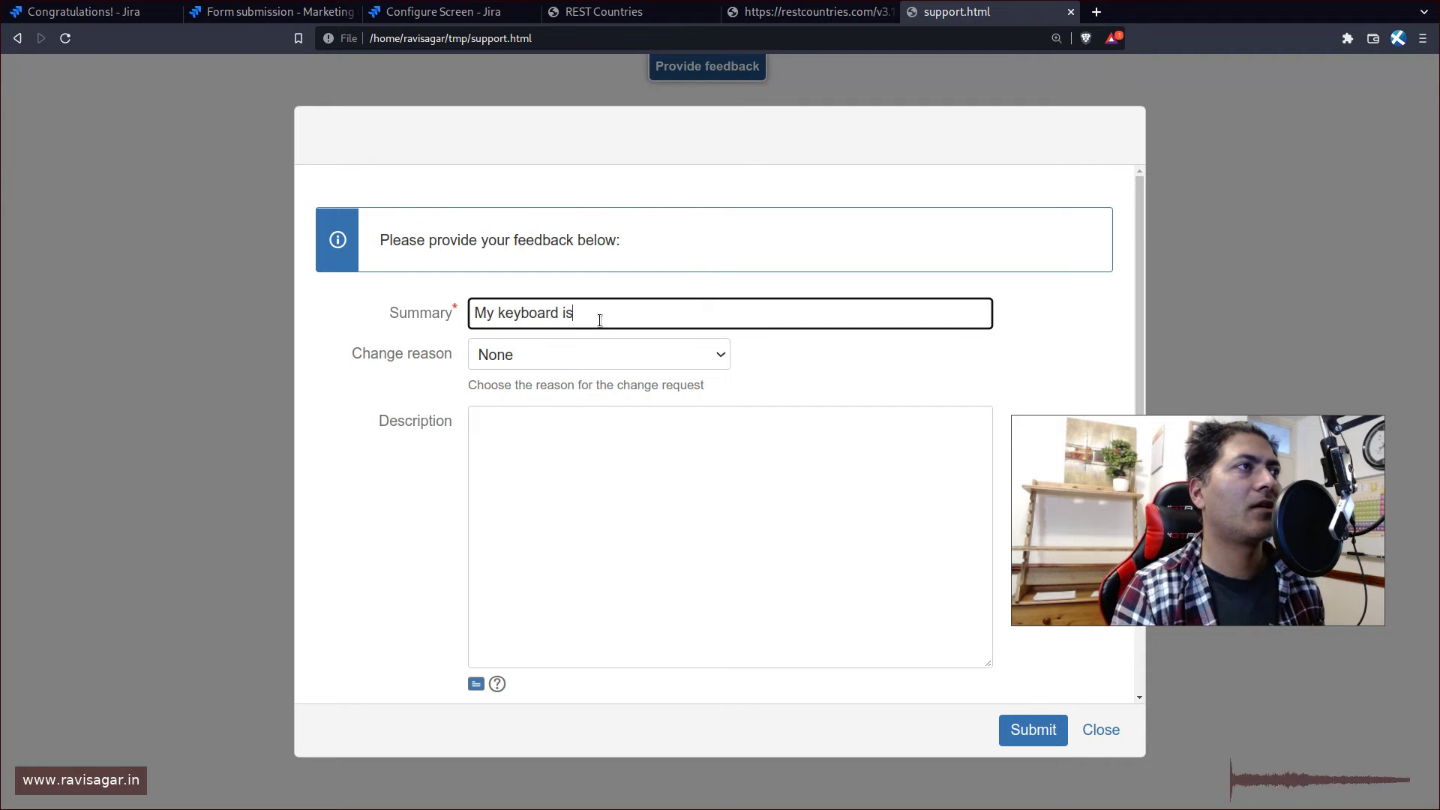
{"action": "type", "text": "rd is on fire"}
{"action": "key", "text": "Tab"}
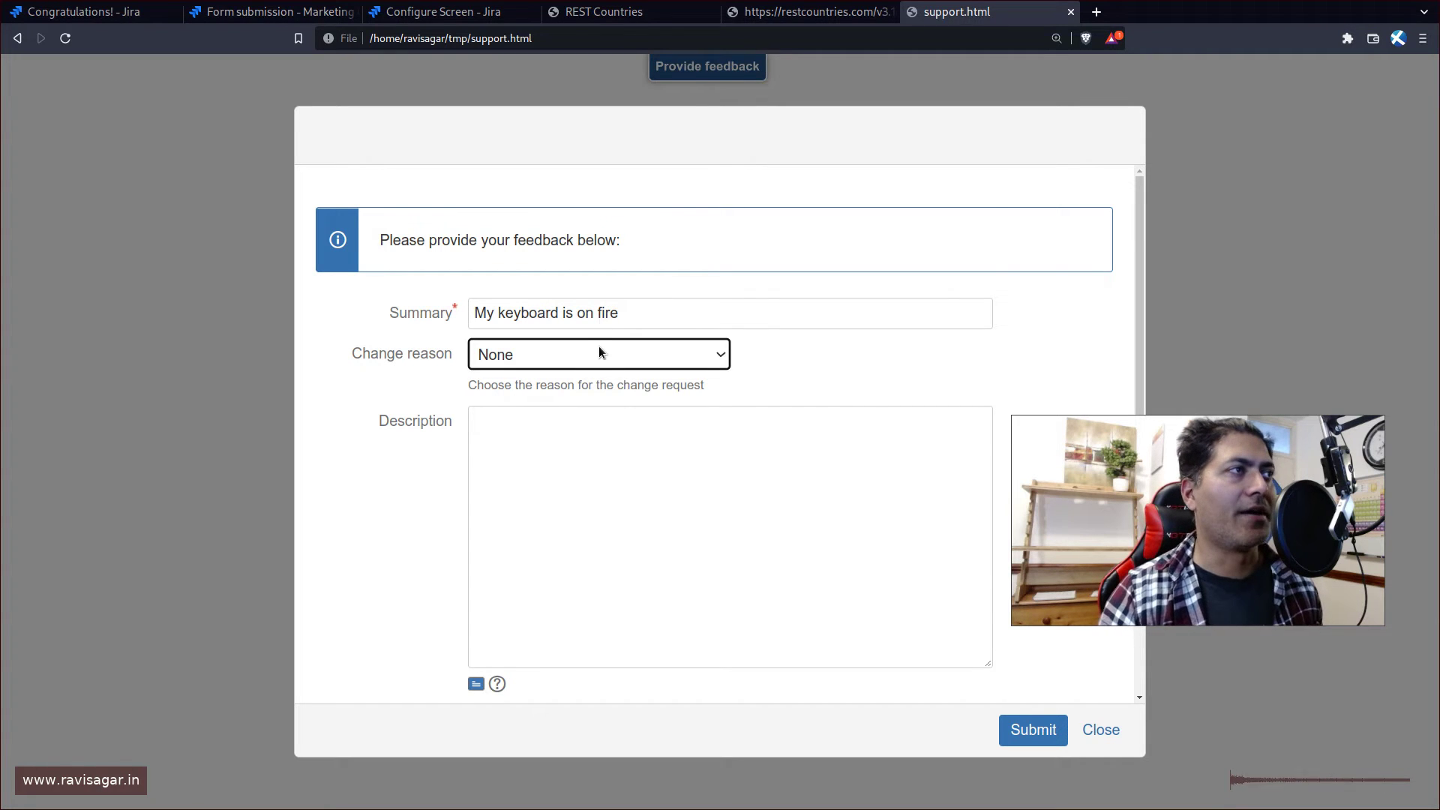
{"action": "left_click", "coordinate": [600, 349]}
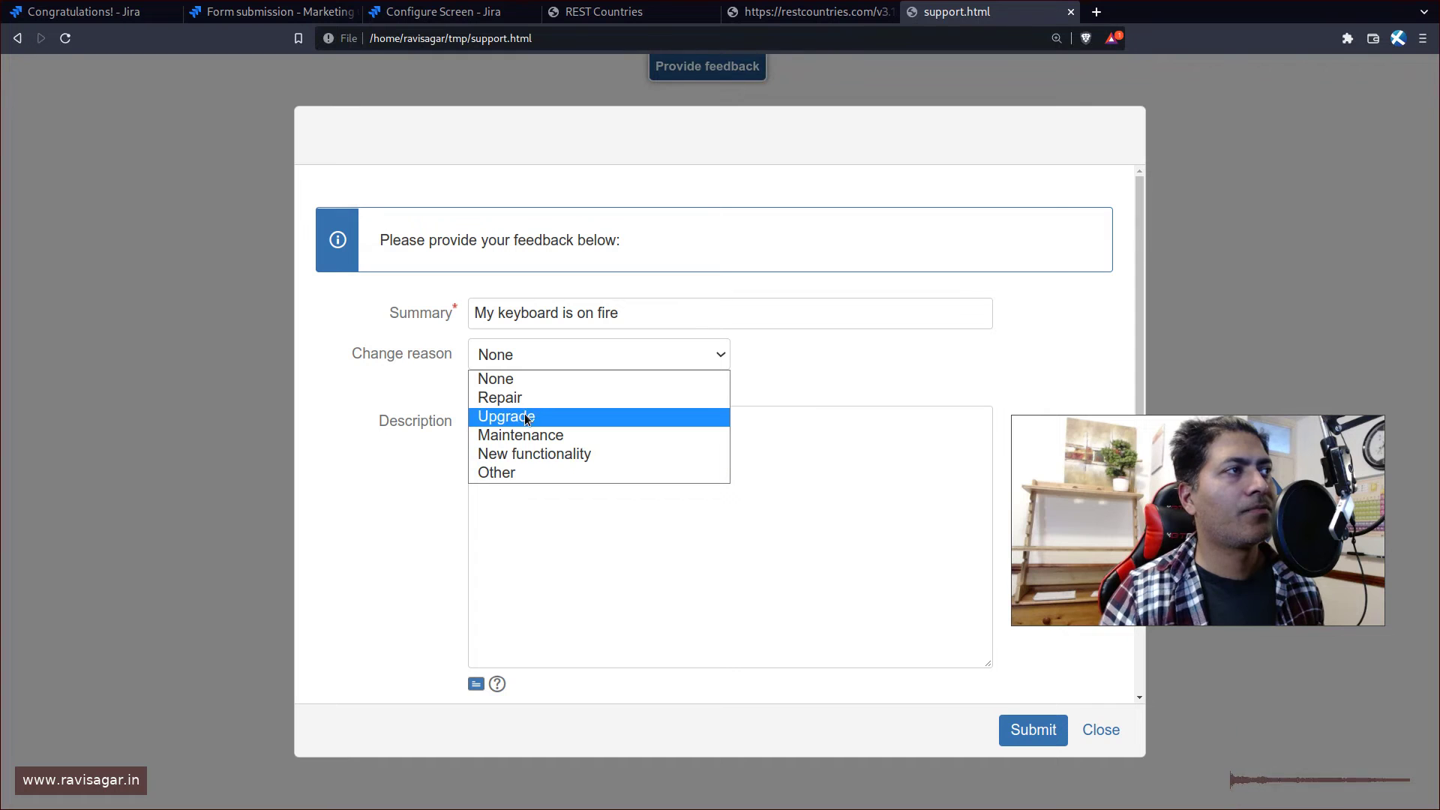
{"action": "left_click", "coordinate": [510, 397]}
{"action": "left_click", "coordinate": [571, 504]}
{"action": "type", "text": "He"}
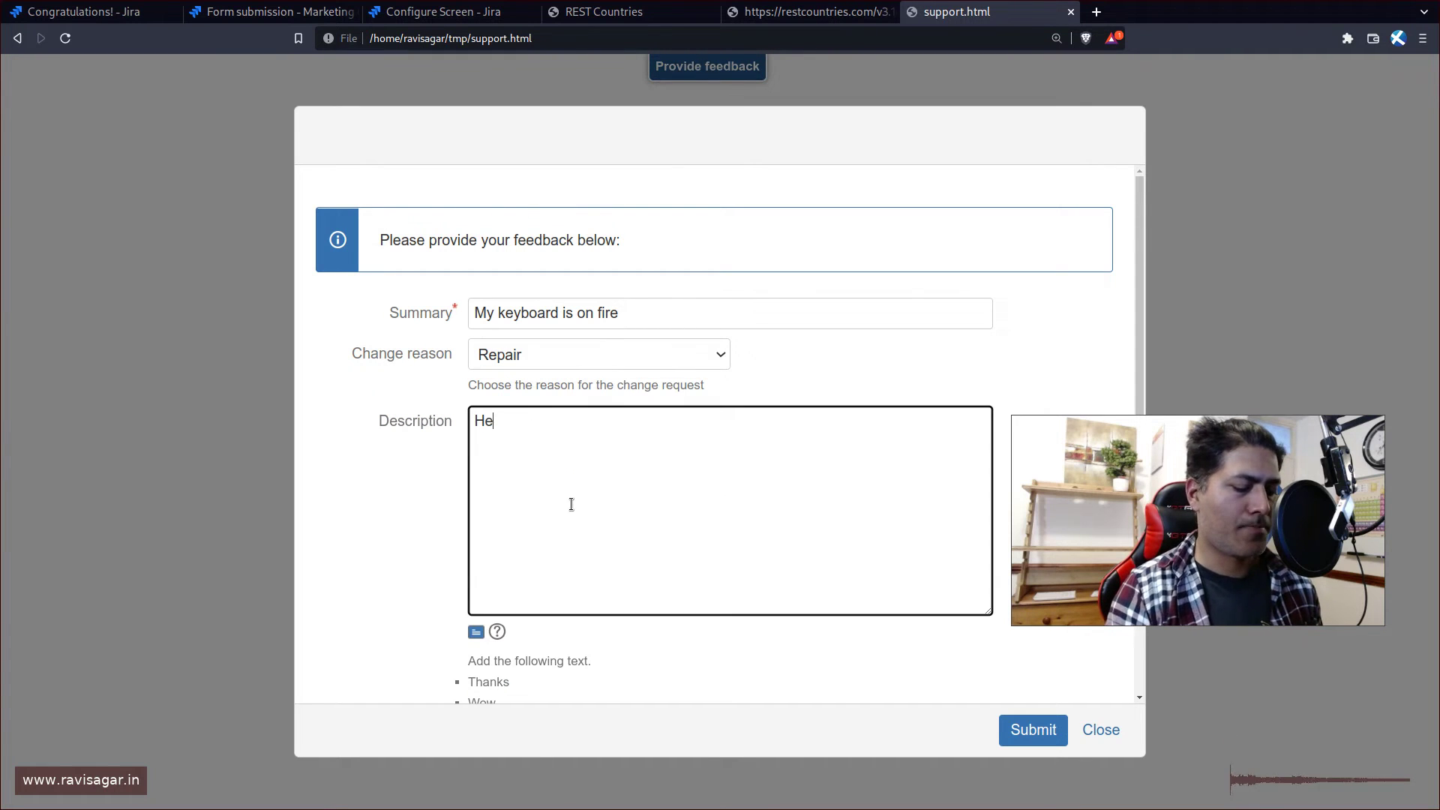
{"action": "type", "text": "lp help help!!!!"}
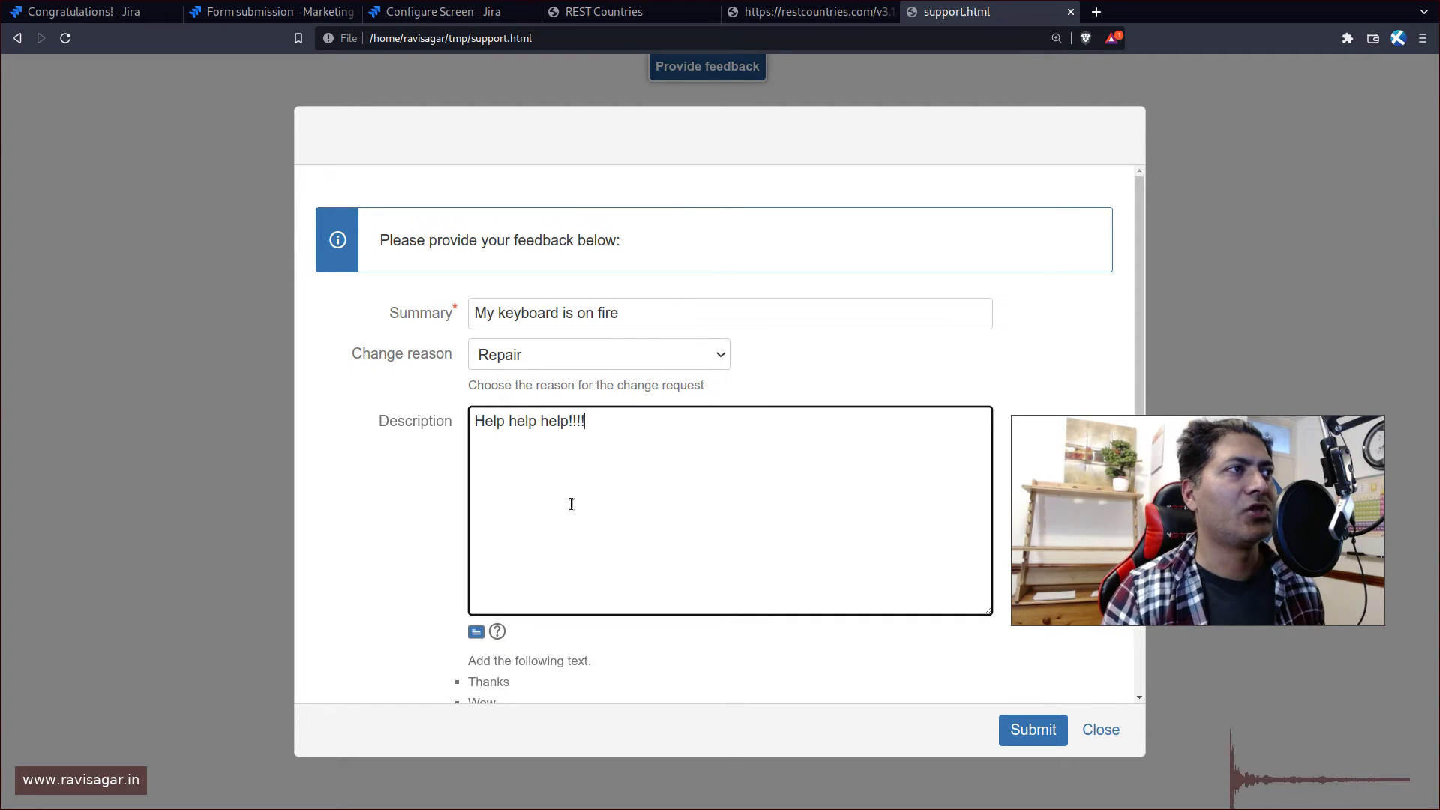
{"action": "scroll", "coordinate": [571, 504], "scroll_direction": "down", "scroll_amount": 5}
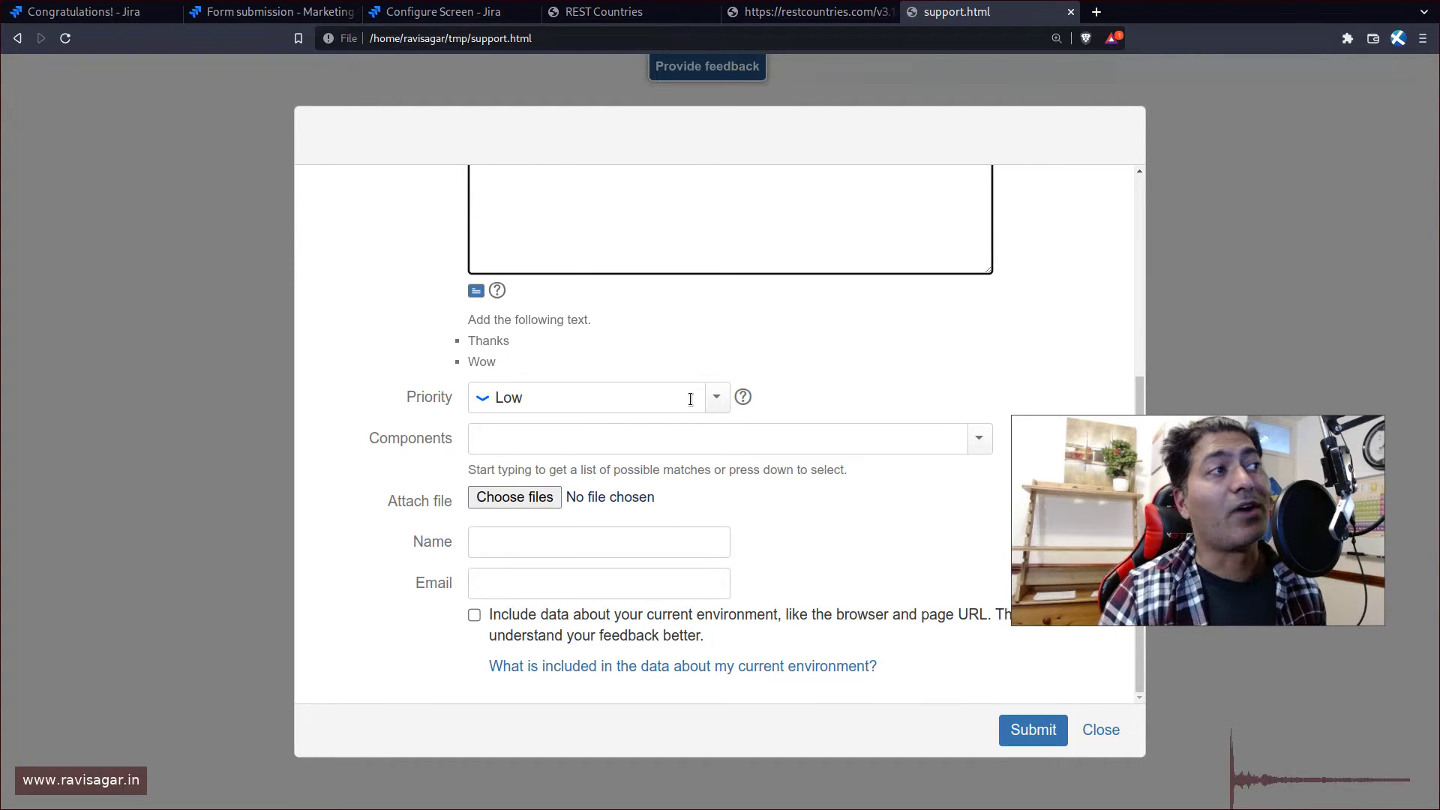
- Set the priority to Blocker and add the admin component
{"action": "left_click", "coordinate": [722, 409]}
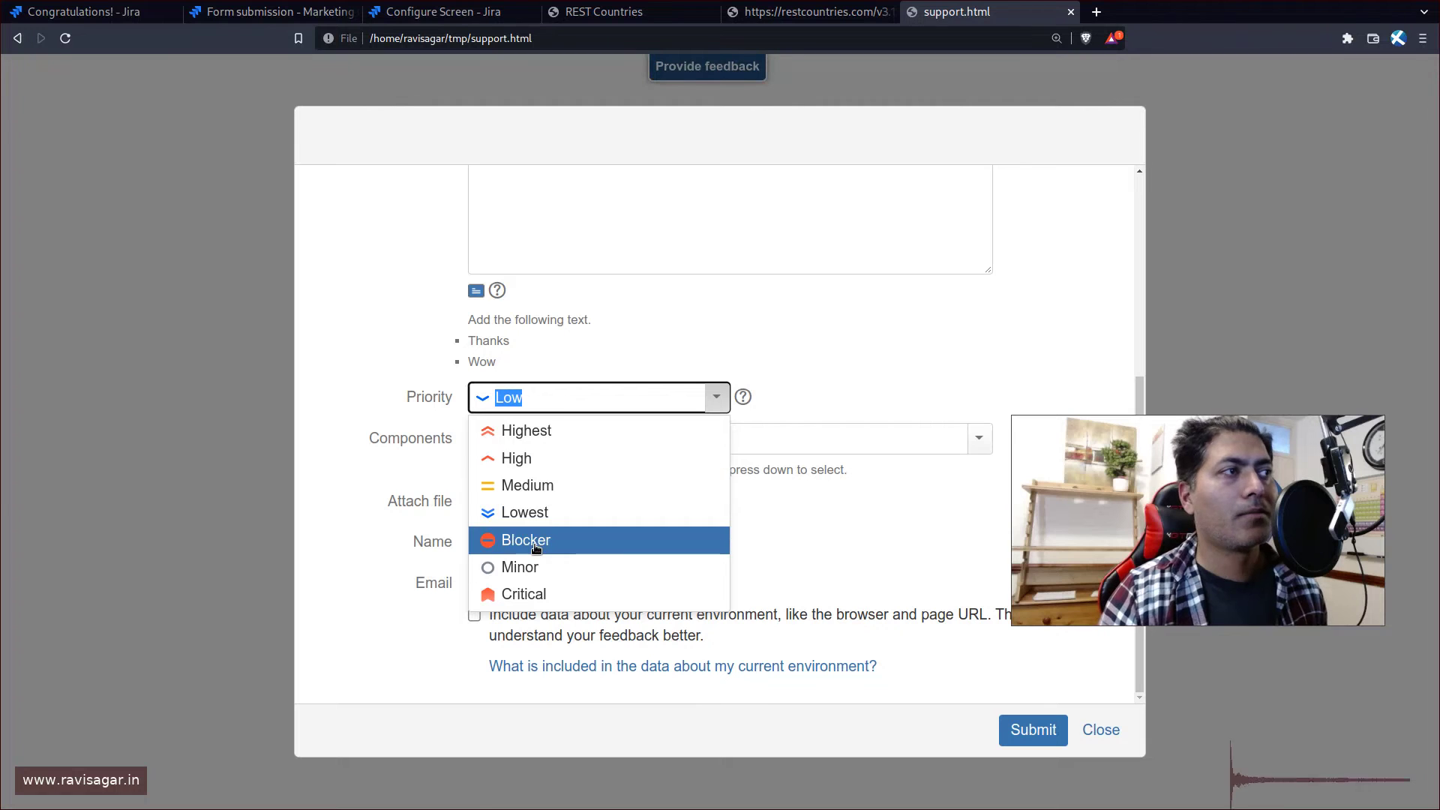
{"action": "left_click", "coordinate": [593, 539]}
{"action": "left_click", "coordinate": [653, 449]}
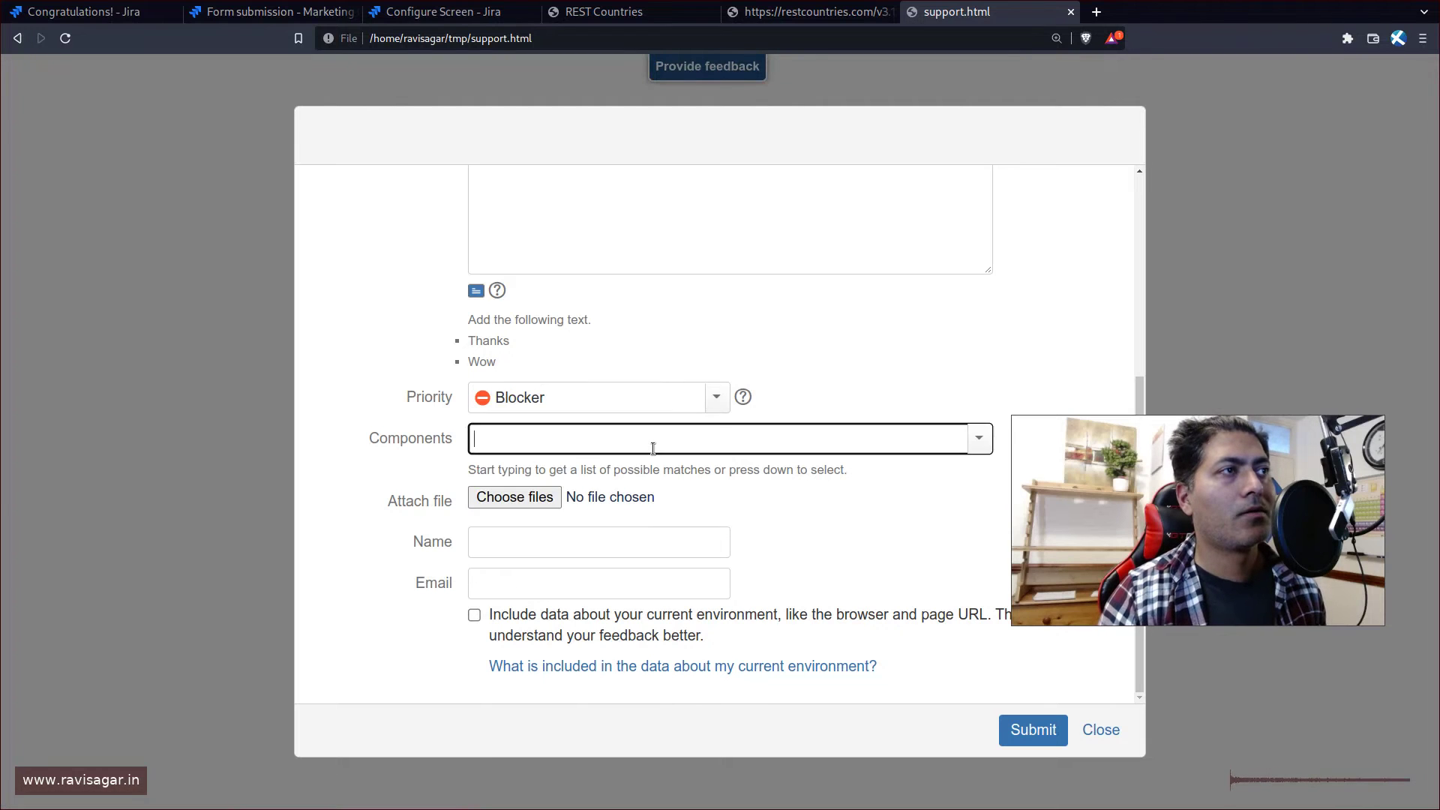
{"action": "left_click", "coordinate": [979, 438]}
{"action": "left_click", "coordinate": [894, 479]}
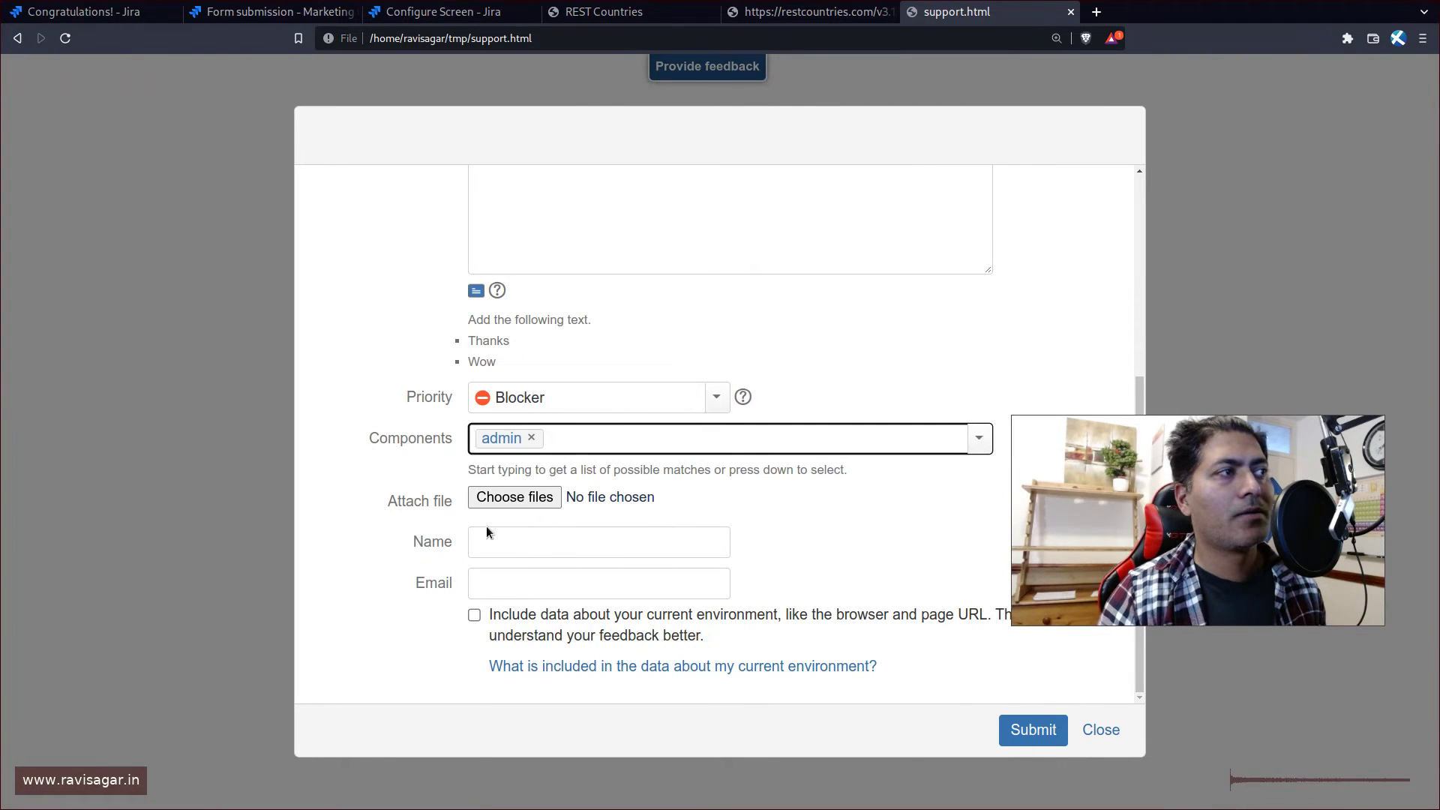
- Fill in the reporter's name and e-mail address, then submit the feedback
{"action": "left_click", "coordinate": [532, 544]}
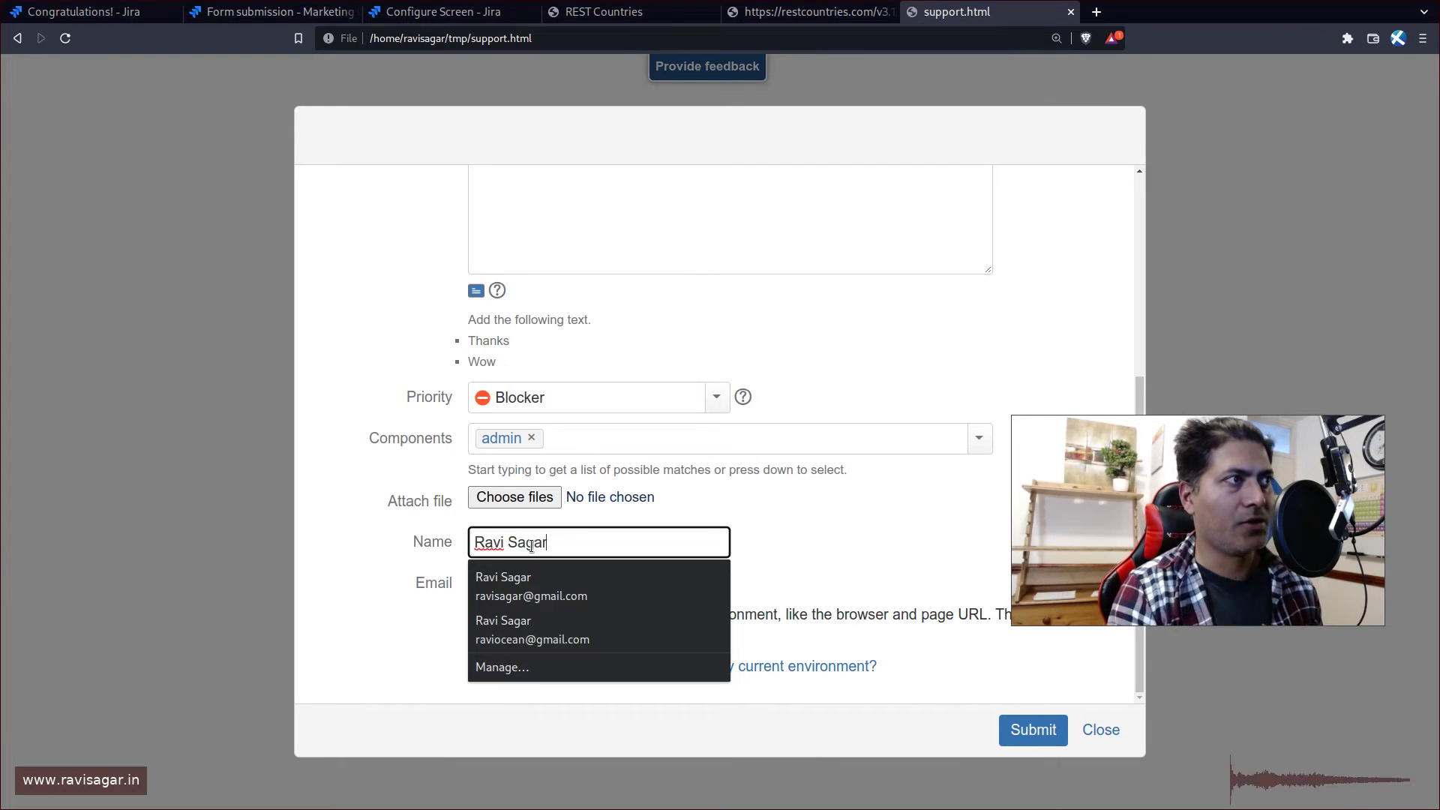
{"action": "key", "text": "Tab"}
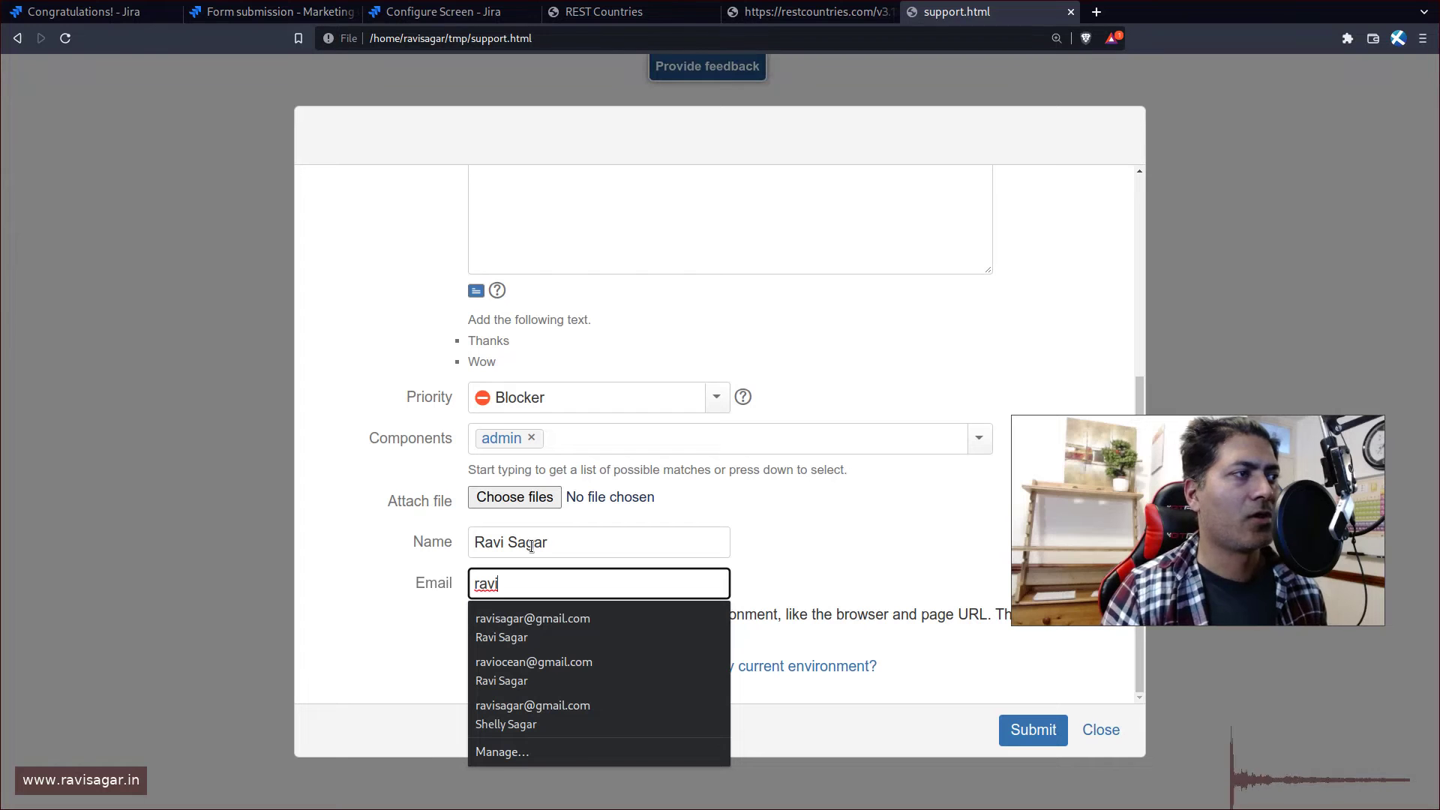
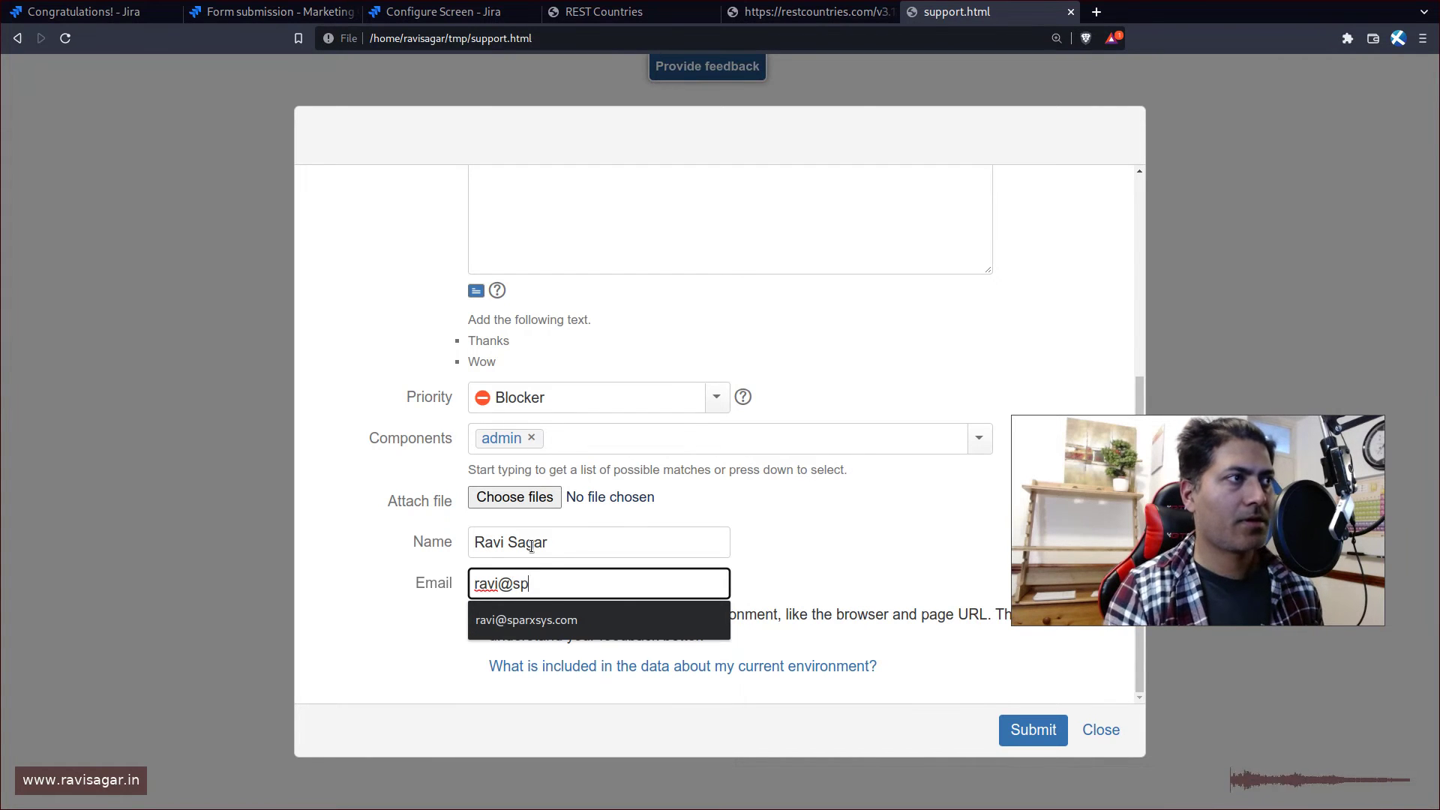
{"action": "key", "text": "Down"}
{"action": "key", "text": "Return"}
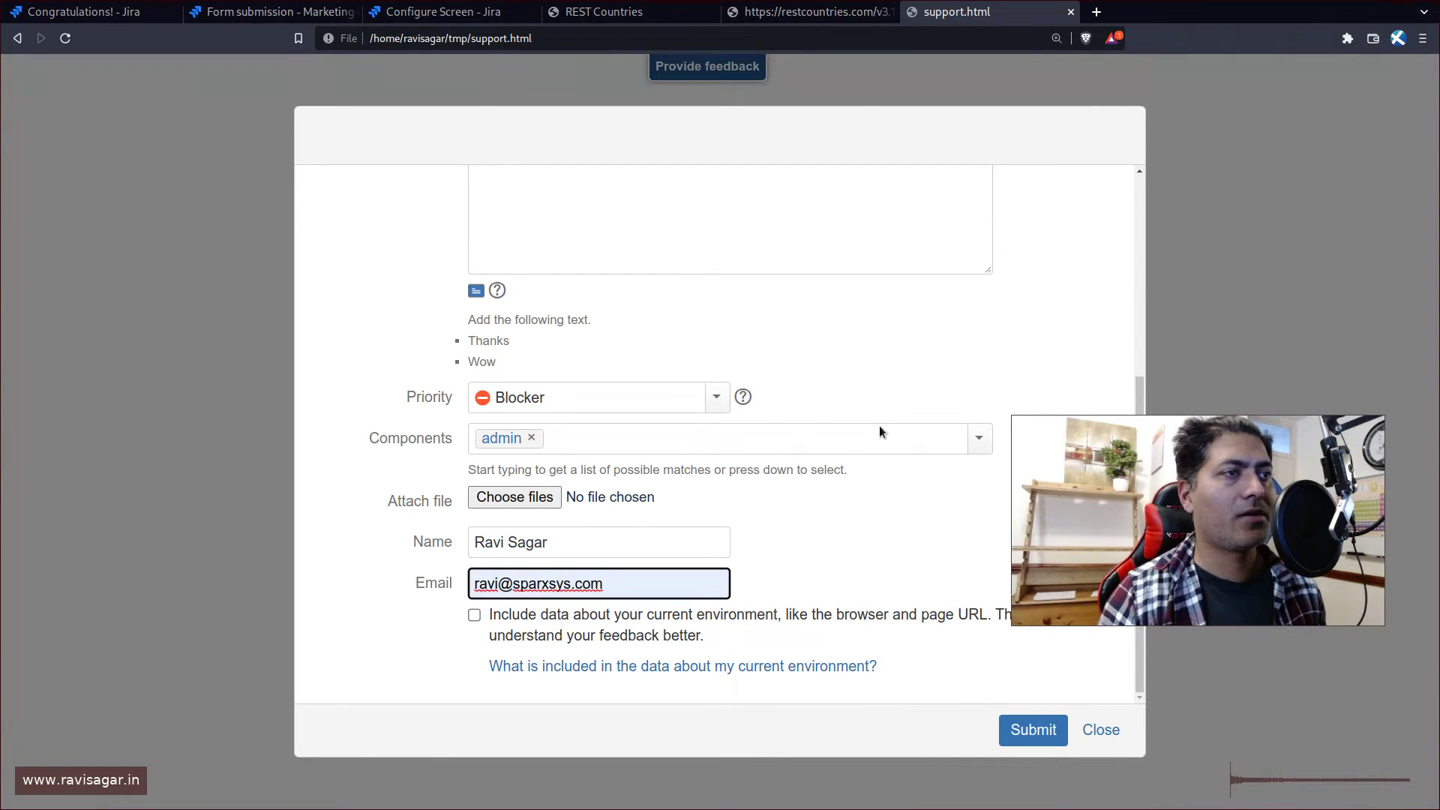
{"action": "left_click", "coordinate": [1021, 724]}
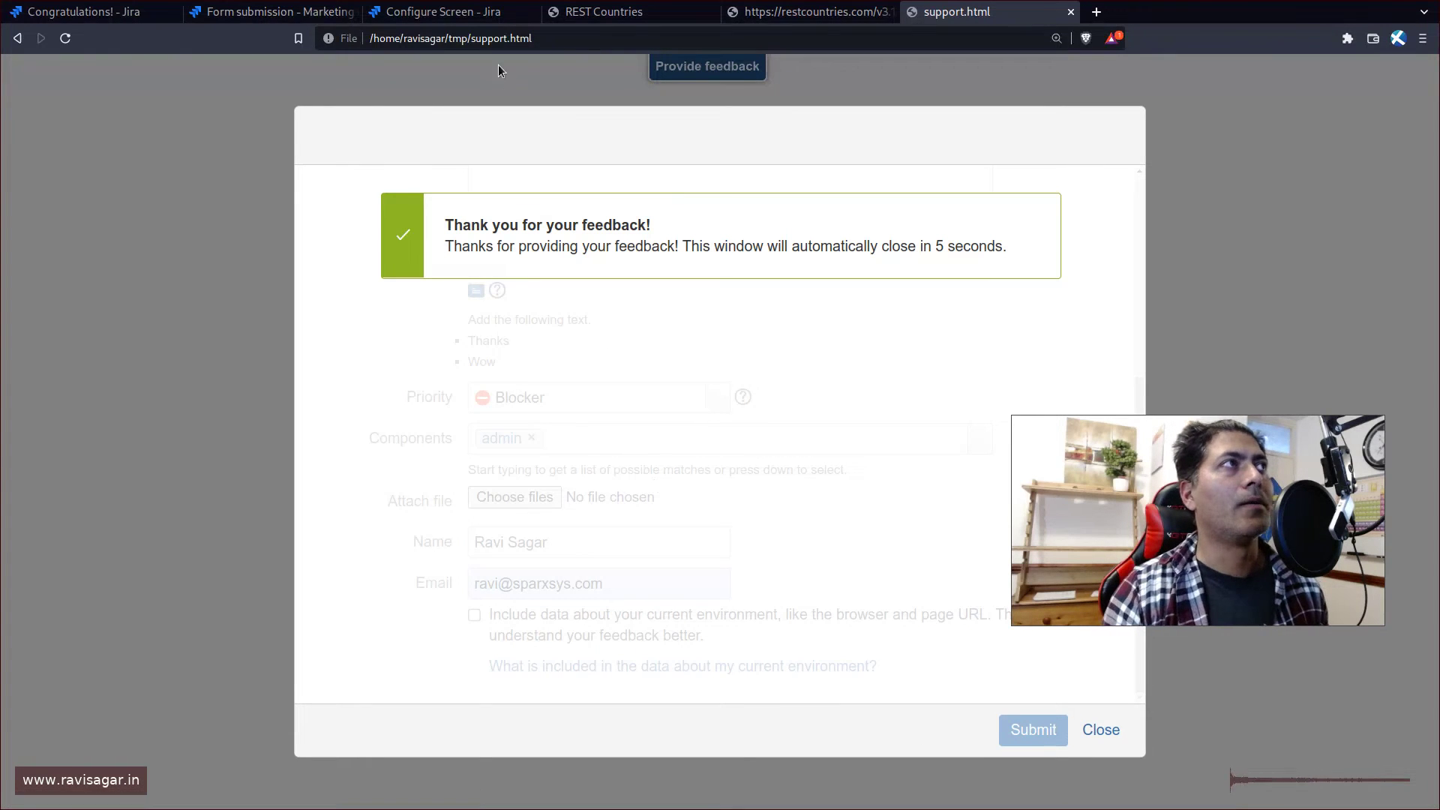
- Open the support.html page in a private window and bring up its feedback form
{"action": "left_click", "coordinate": [478, 38]}
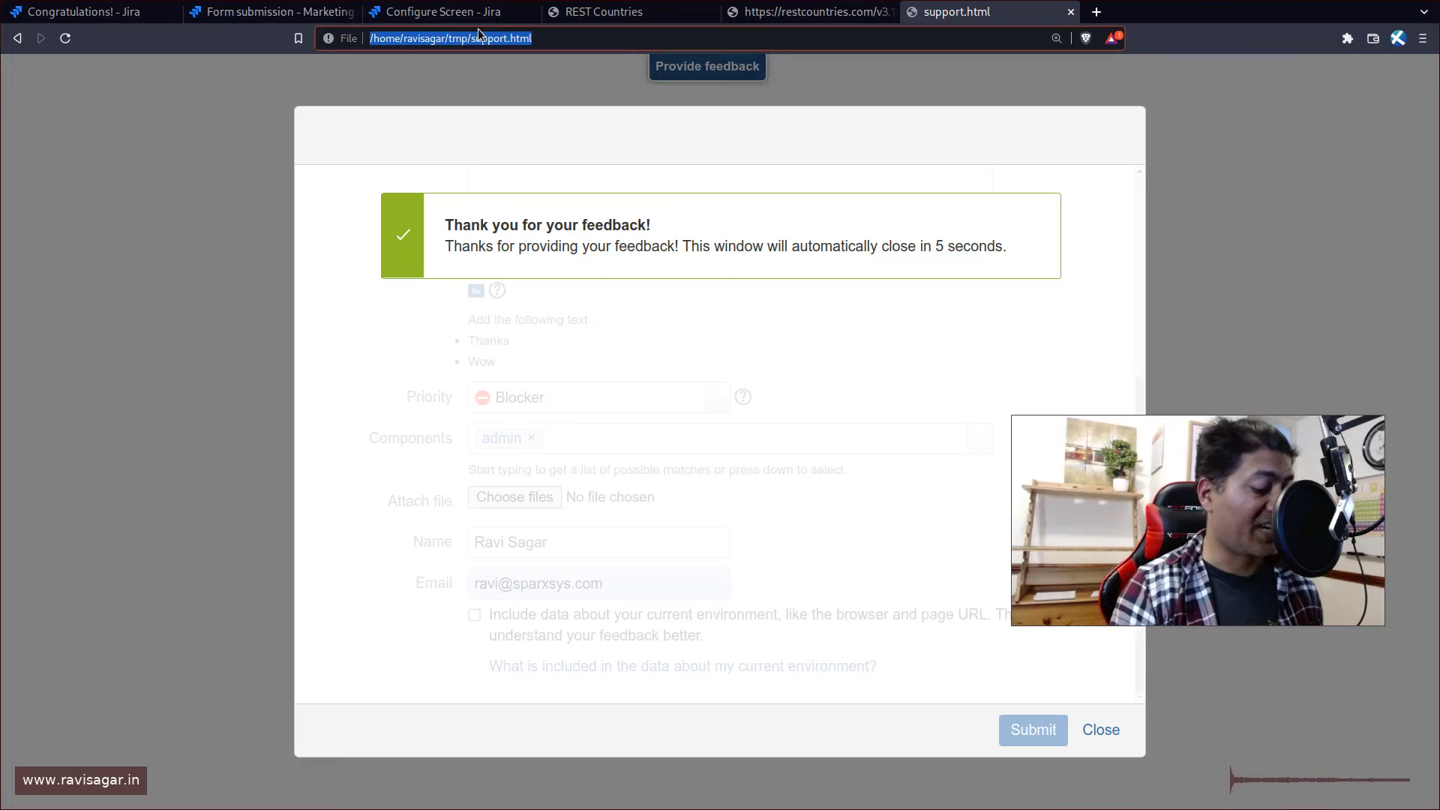
{"action": "key", "text": "ctrl+shift+n"}
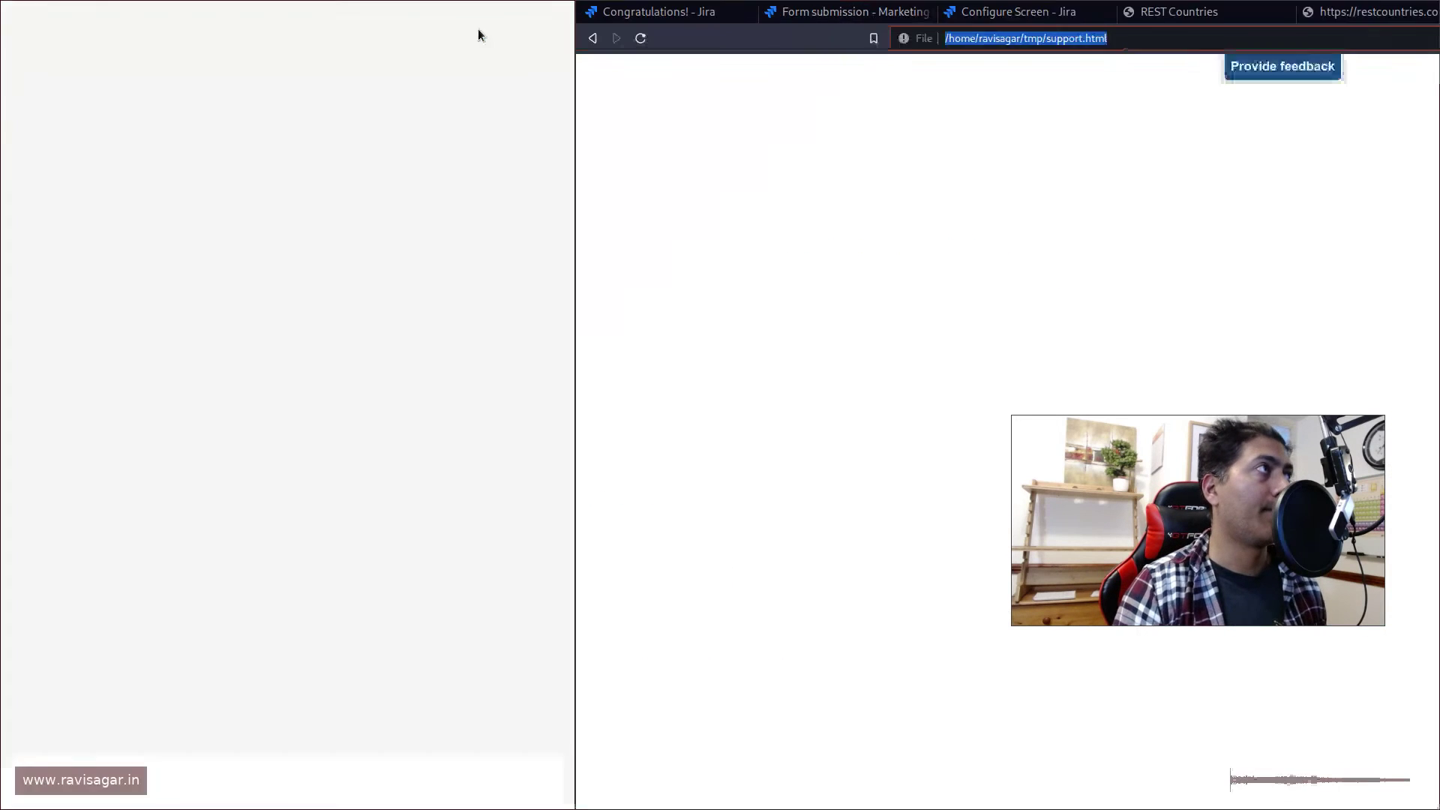
{"action": "key", "text": "ctrl+v"}
{"action": "key", "text": "Return"}
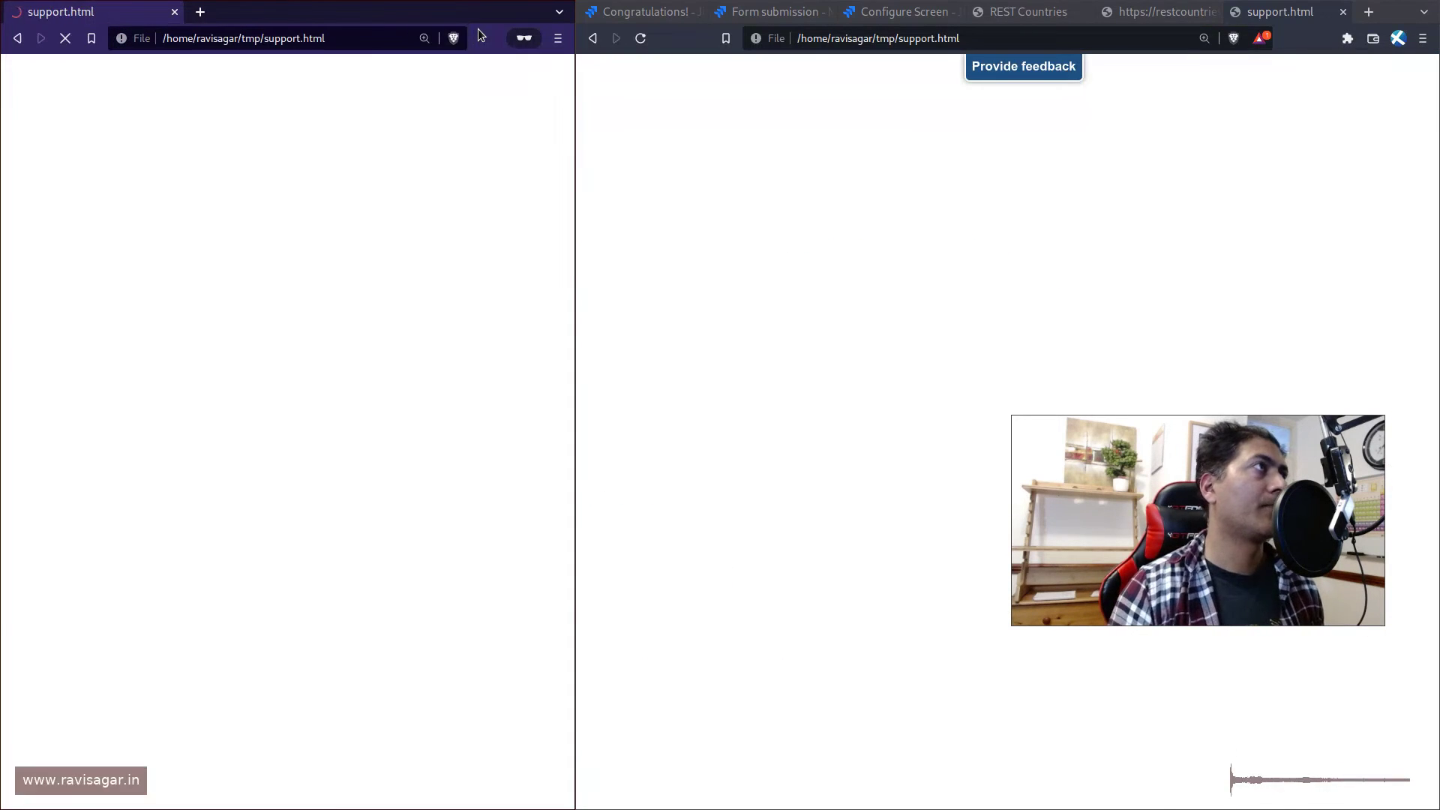
{"action": "left_click", "coordinate": [321, 70]}
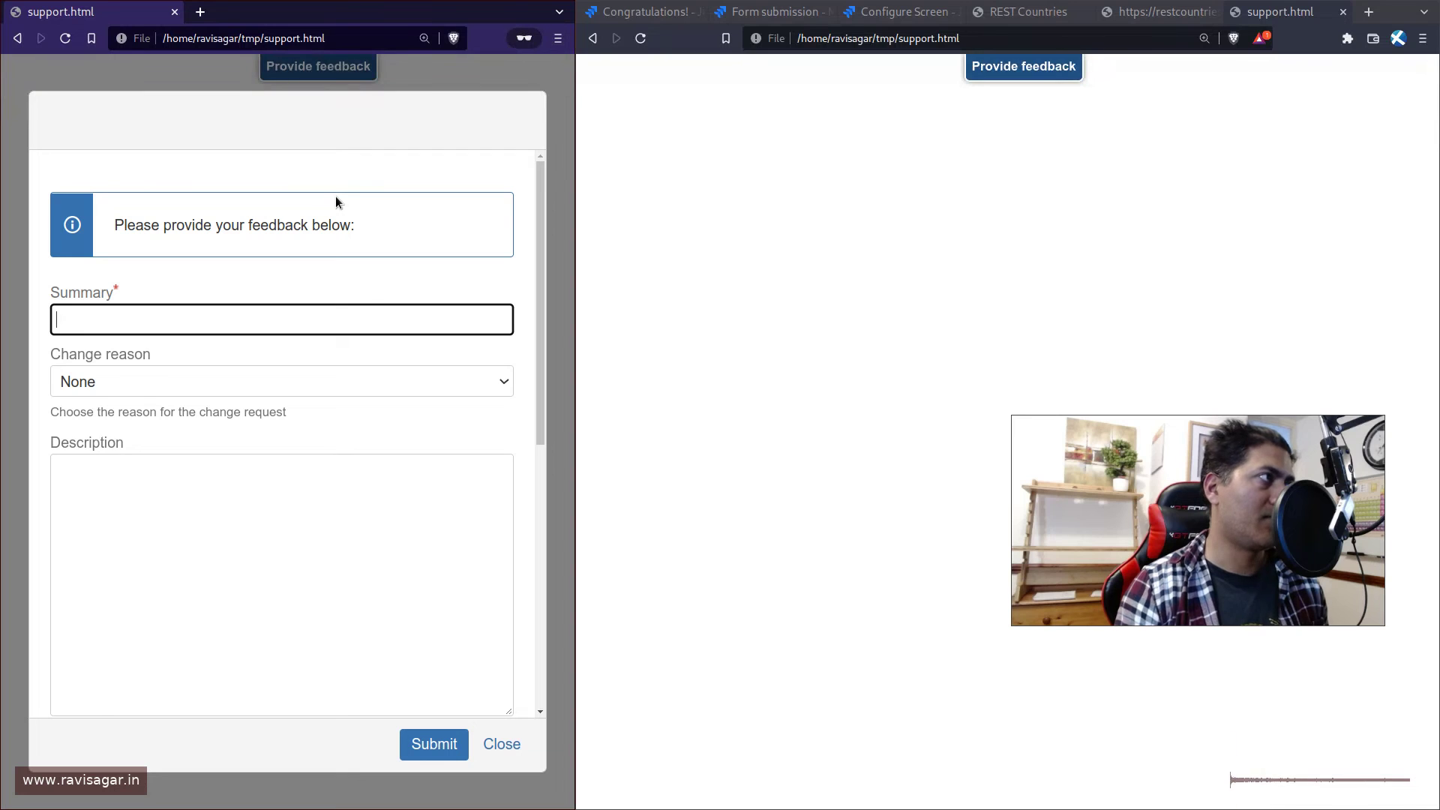
- Submit feedback with summary 'I need help' and close the private window
{"action": "type", "text": "I need help"}
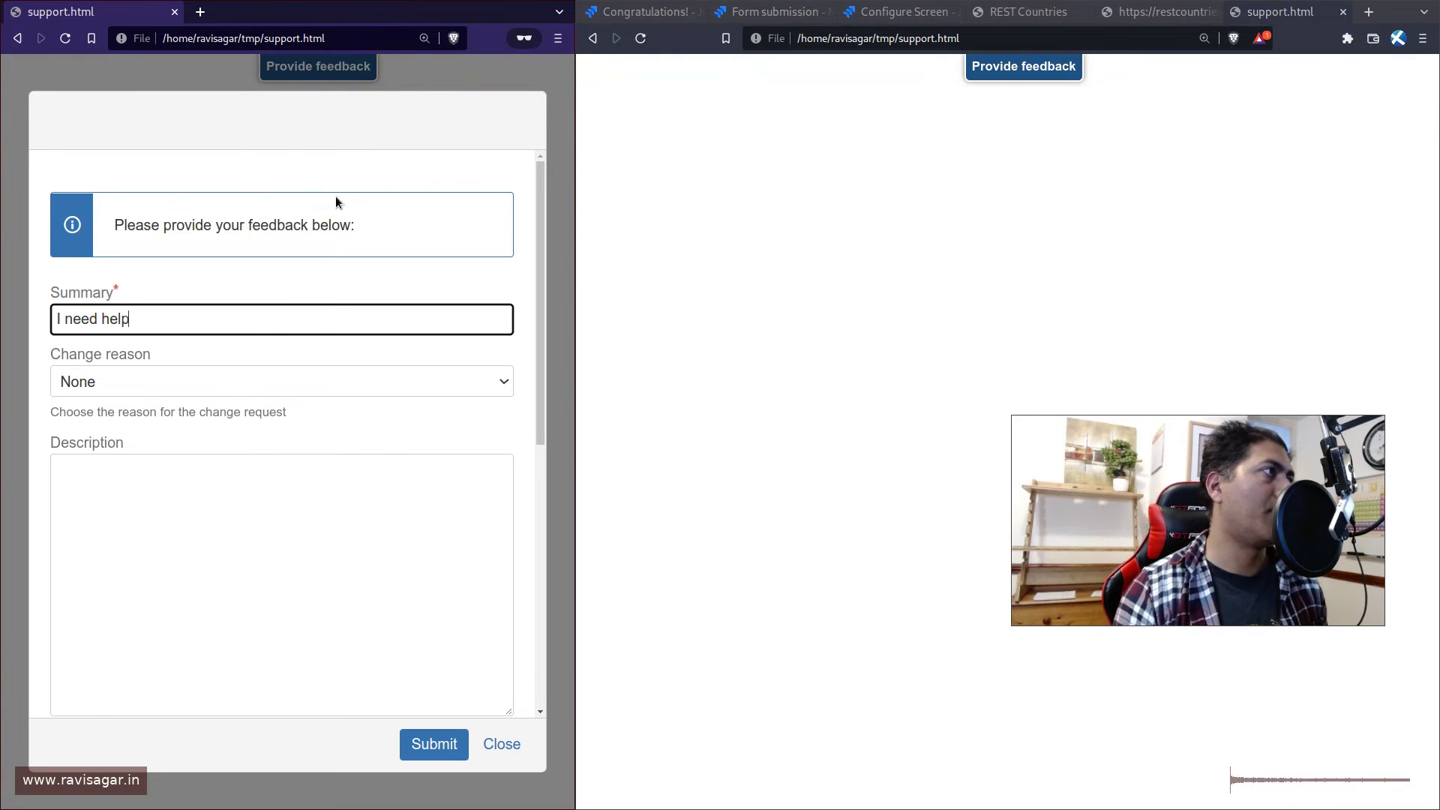
{"action": "scroll", "coordinate": [268, 331], "scroll_direction": "down", "scroll_amount": 10}
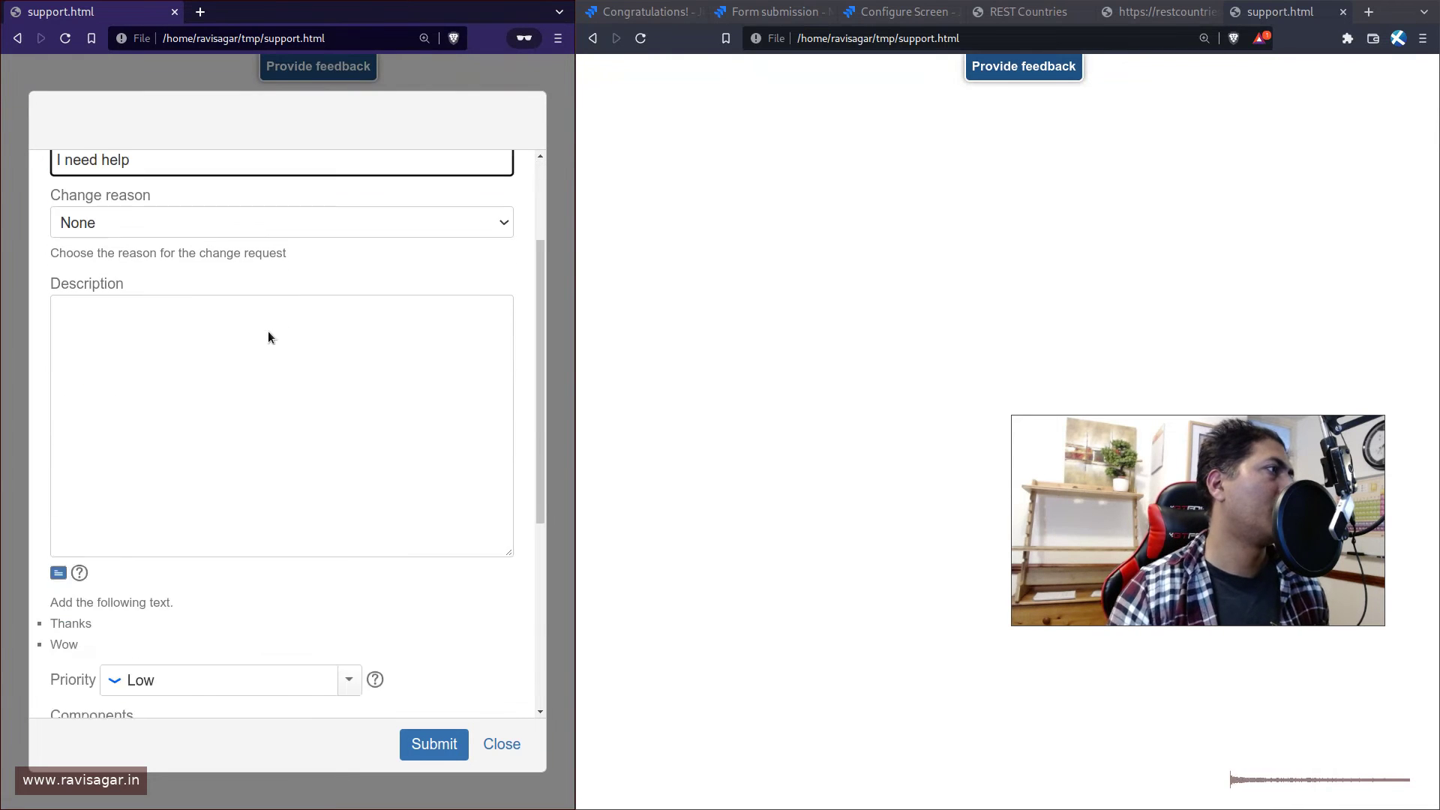
{"action": "left_click", "coordinate": [423, 751]}
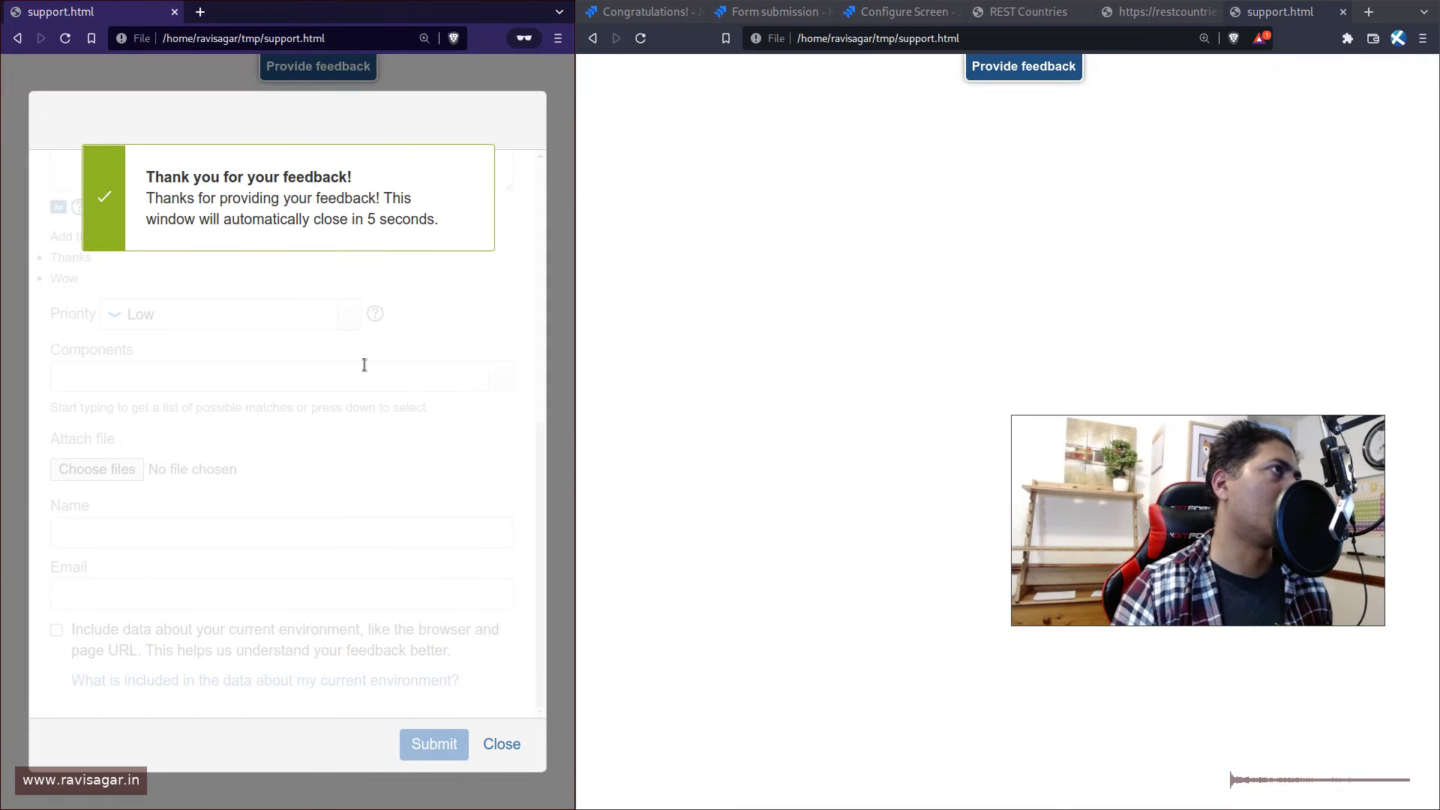
{"action": "key", "text": "ctrl+w"}
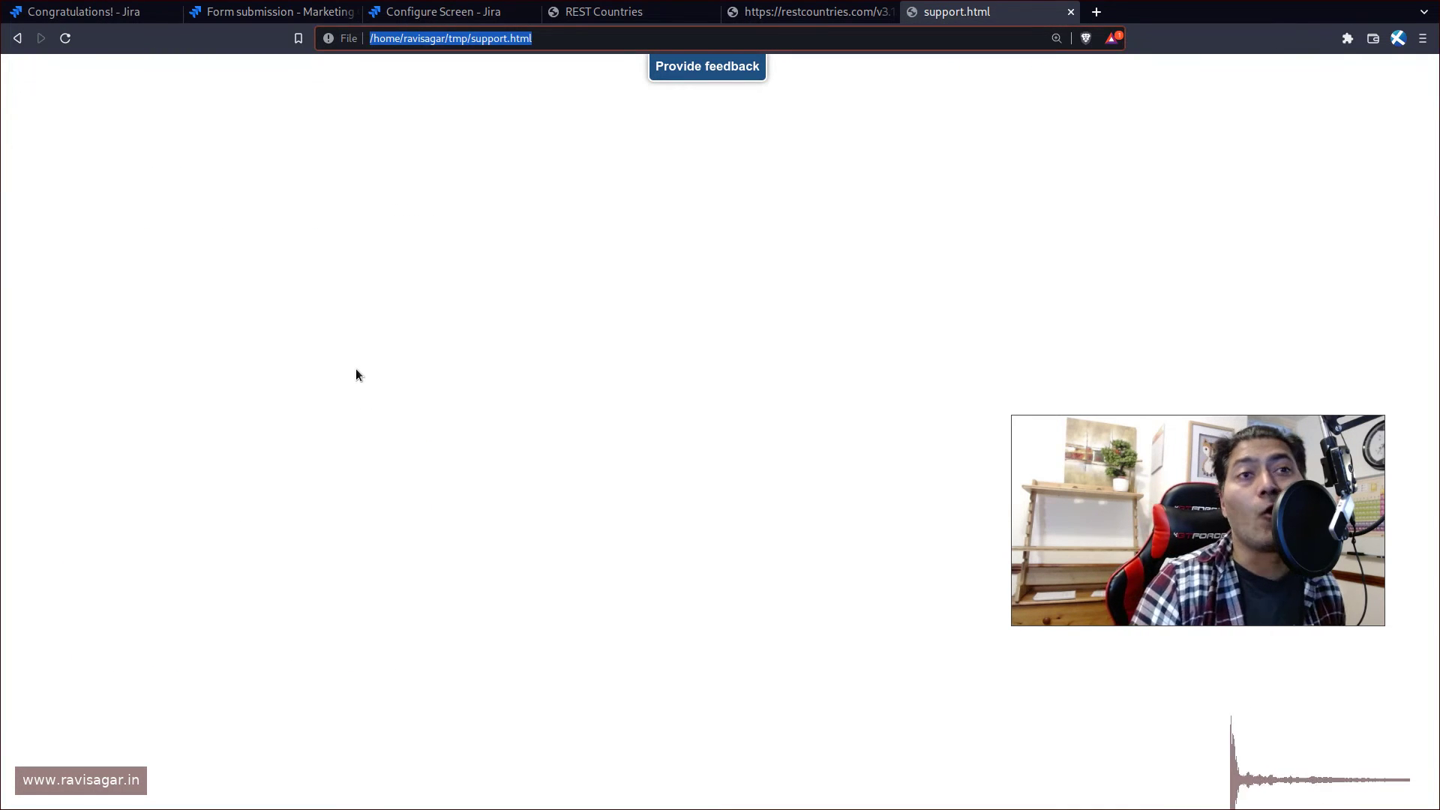
- Return to the Jira tab and open the project's issue List, dismissing the subtasks tip
{"action": "left_click", "coordinate": [375, 341]}
{"action": "key", "text": "ctrl+Tab"}
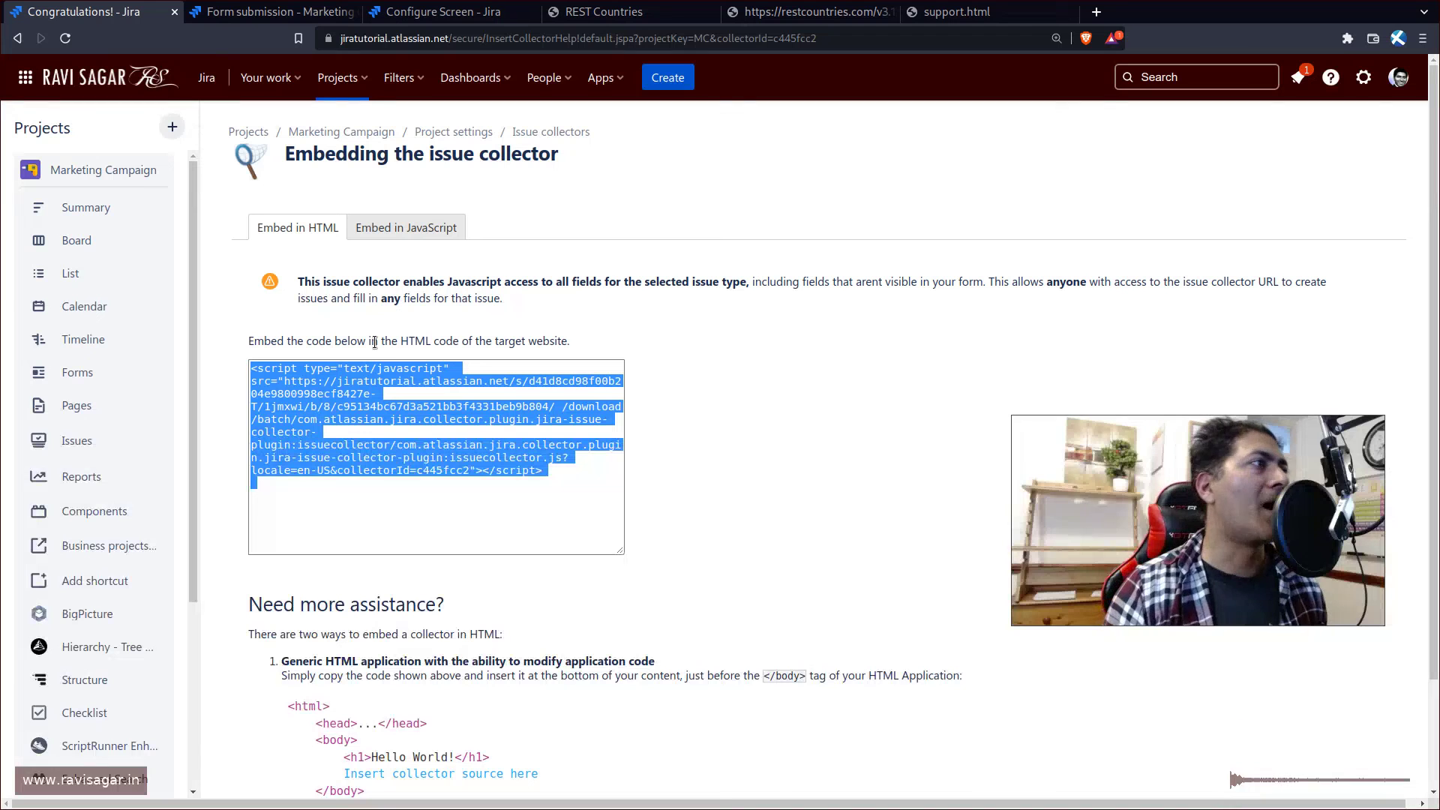
{"action": "left_click", "coordinate": [87, 278]}
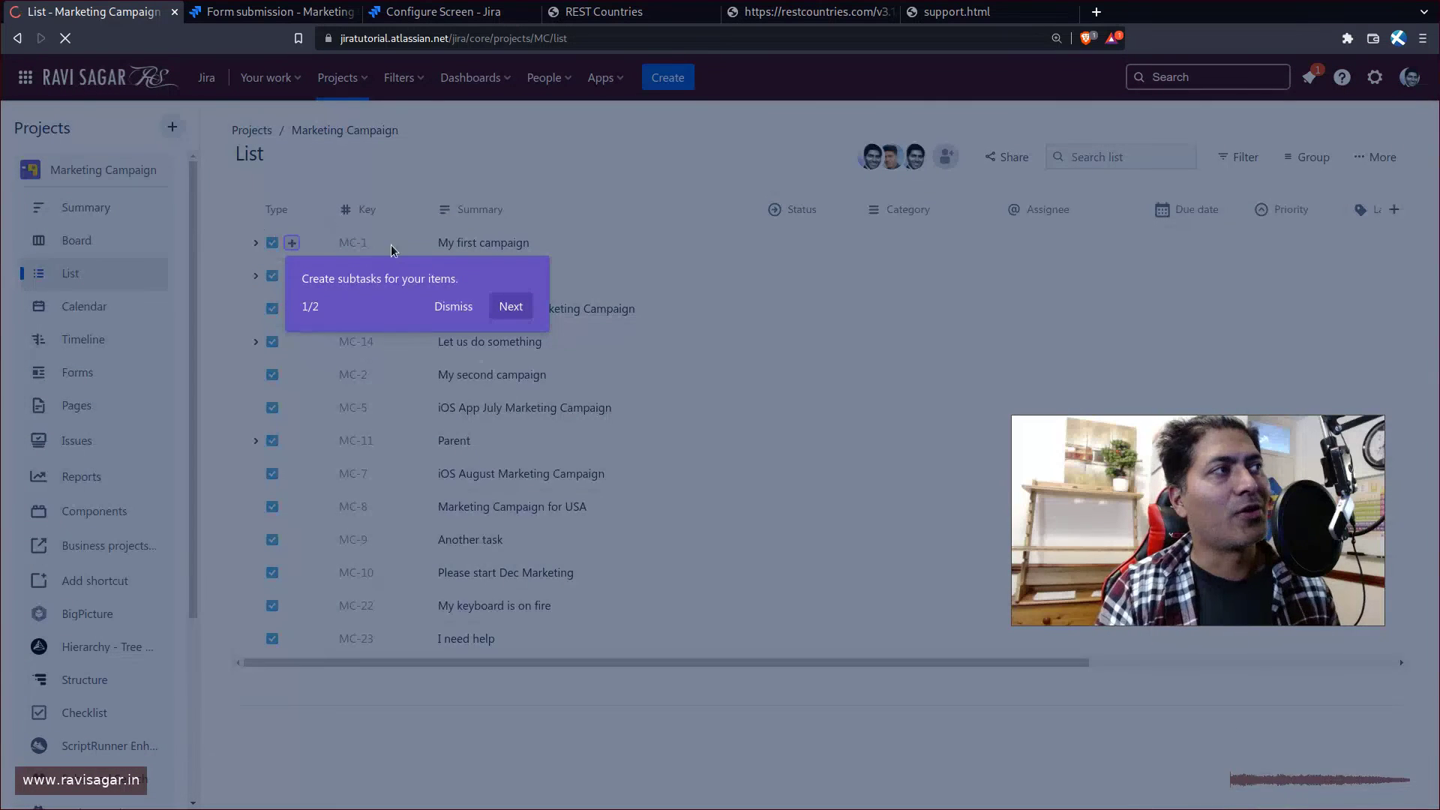
{"action": "left_click", "coordinate": [451, 304]}
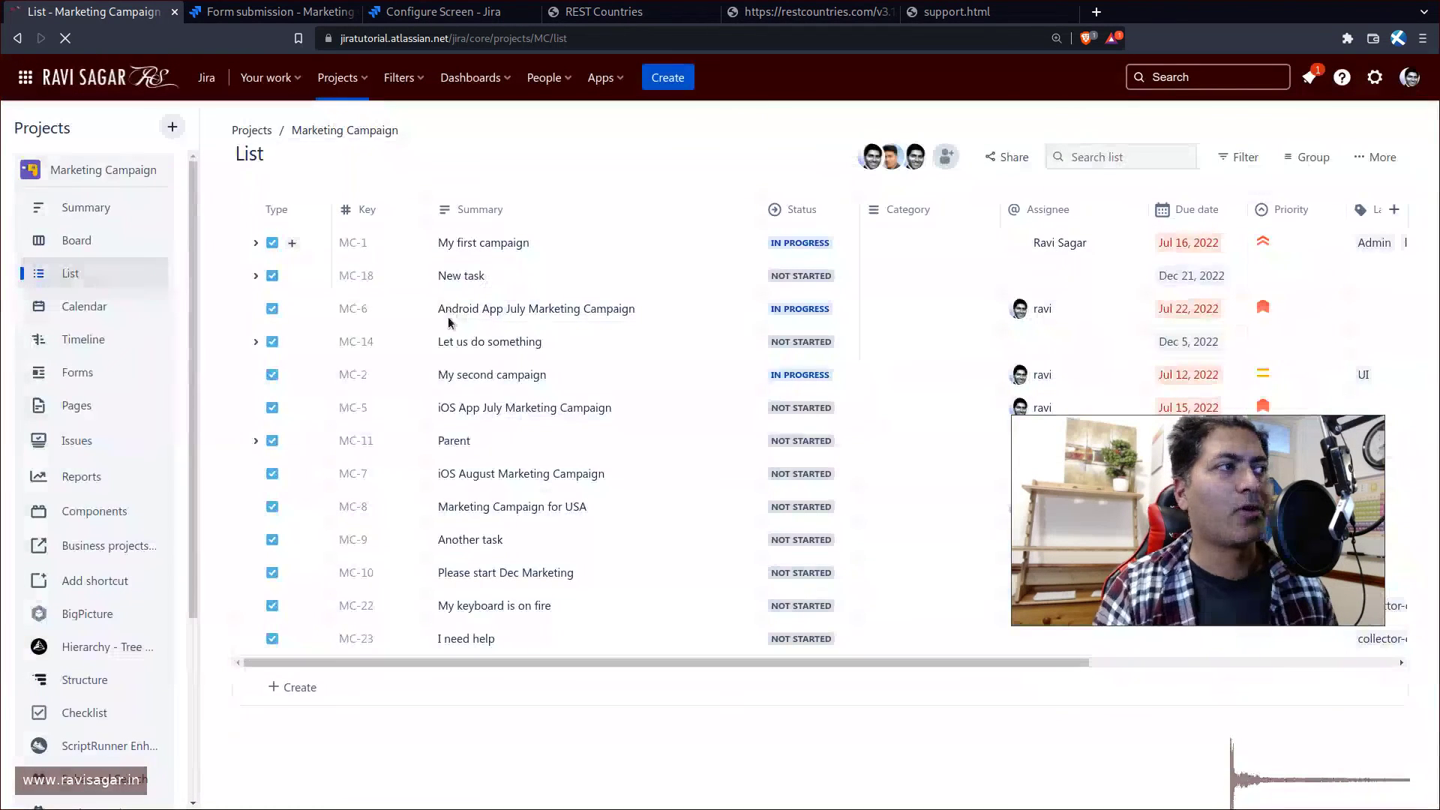
- Inspect issues MC-22 and MC-23, then go to the project's Forms page
{"action": "left_click", "coordinate": [357, 607]}
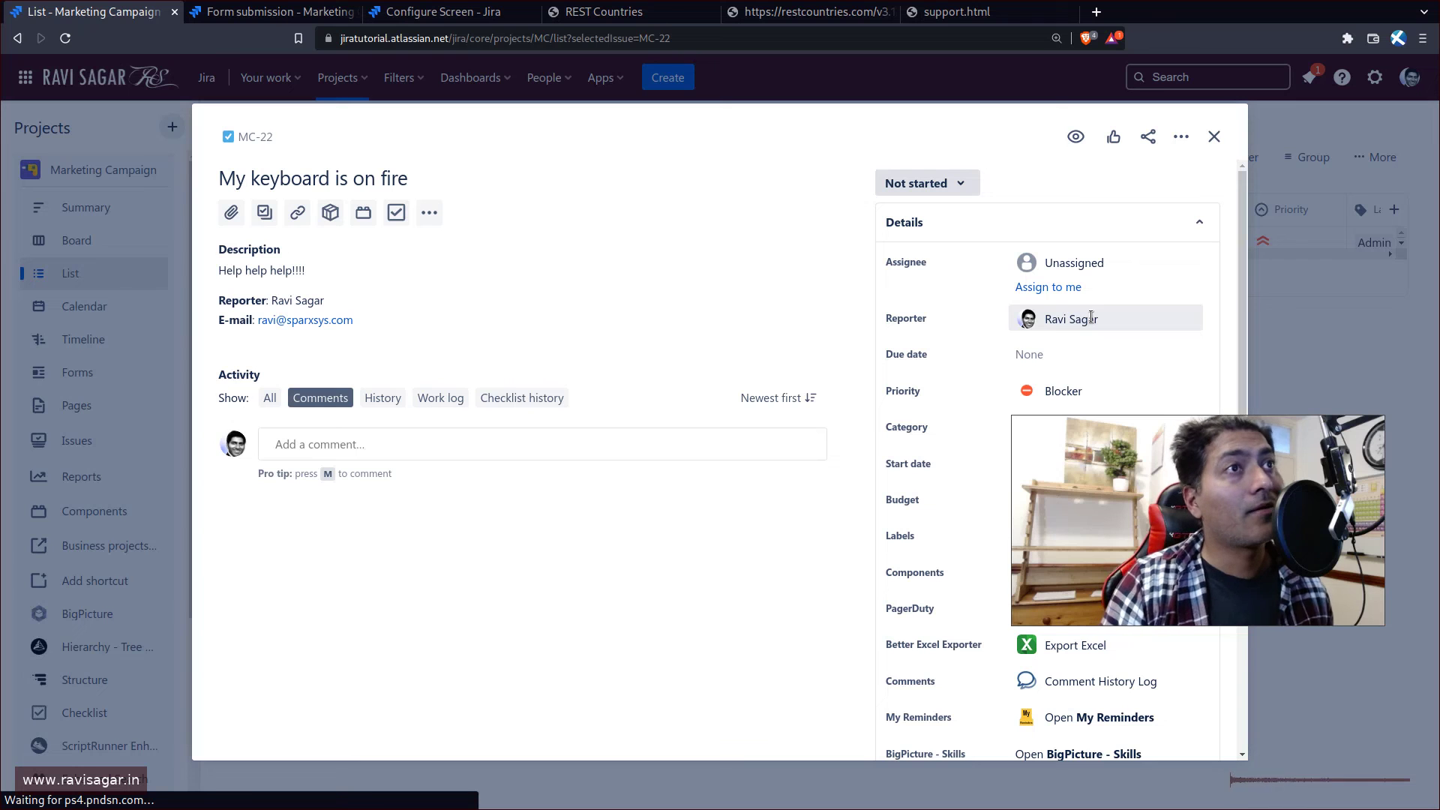
{"action": "mouse_move", "coordinate": [1078, 317]}
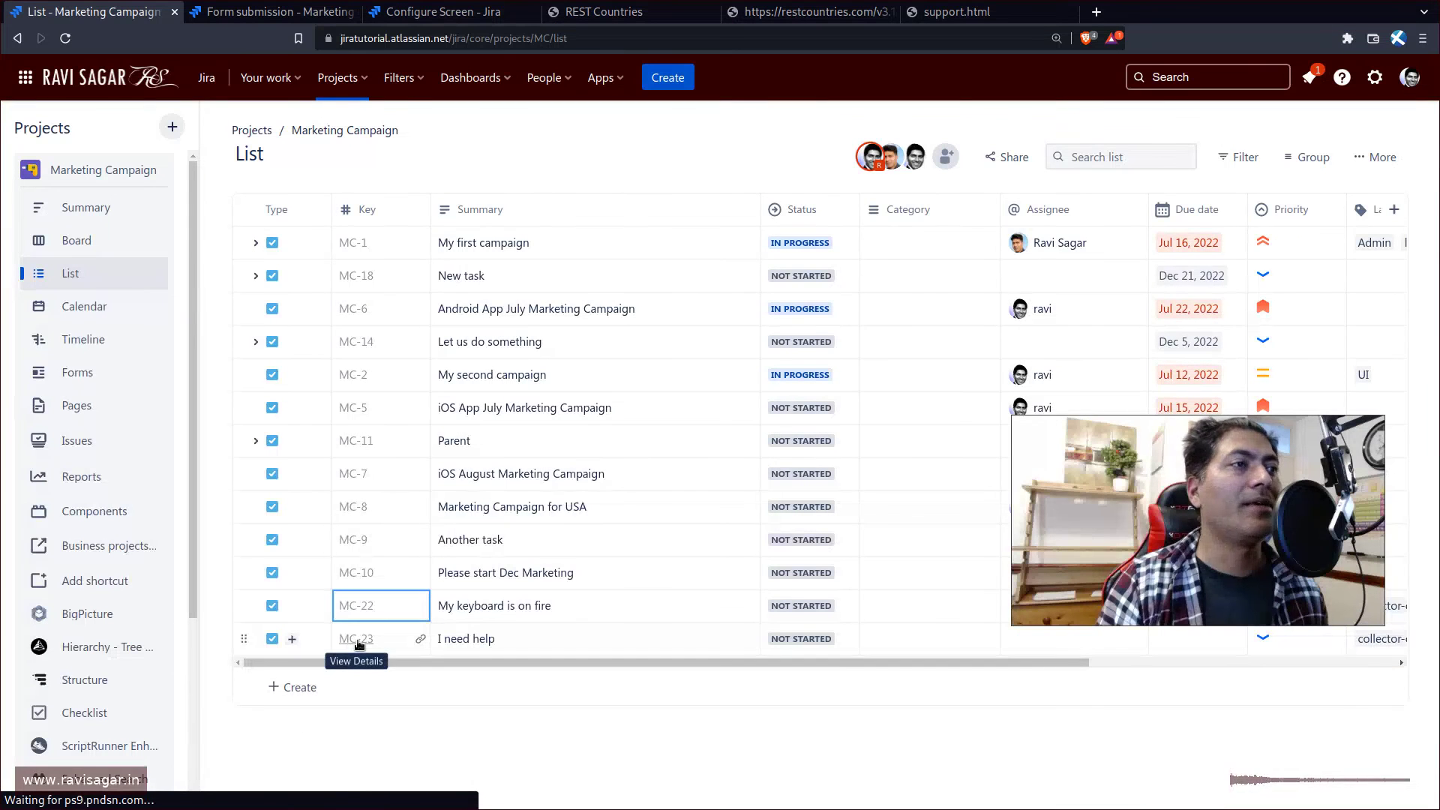
{"action": "left_click", "coordinate": [358, 643]}
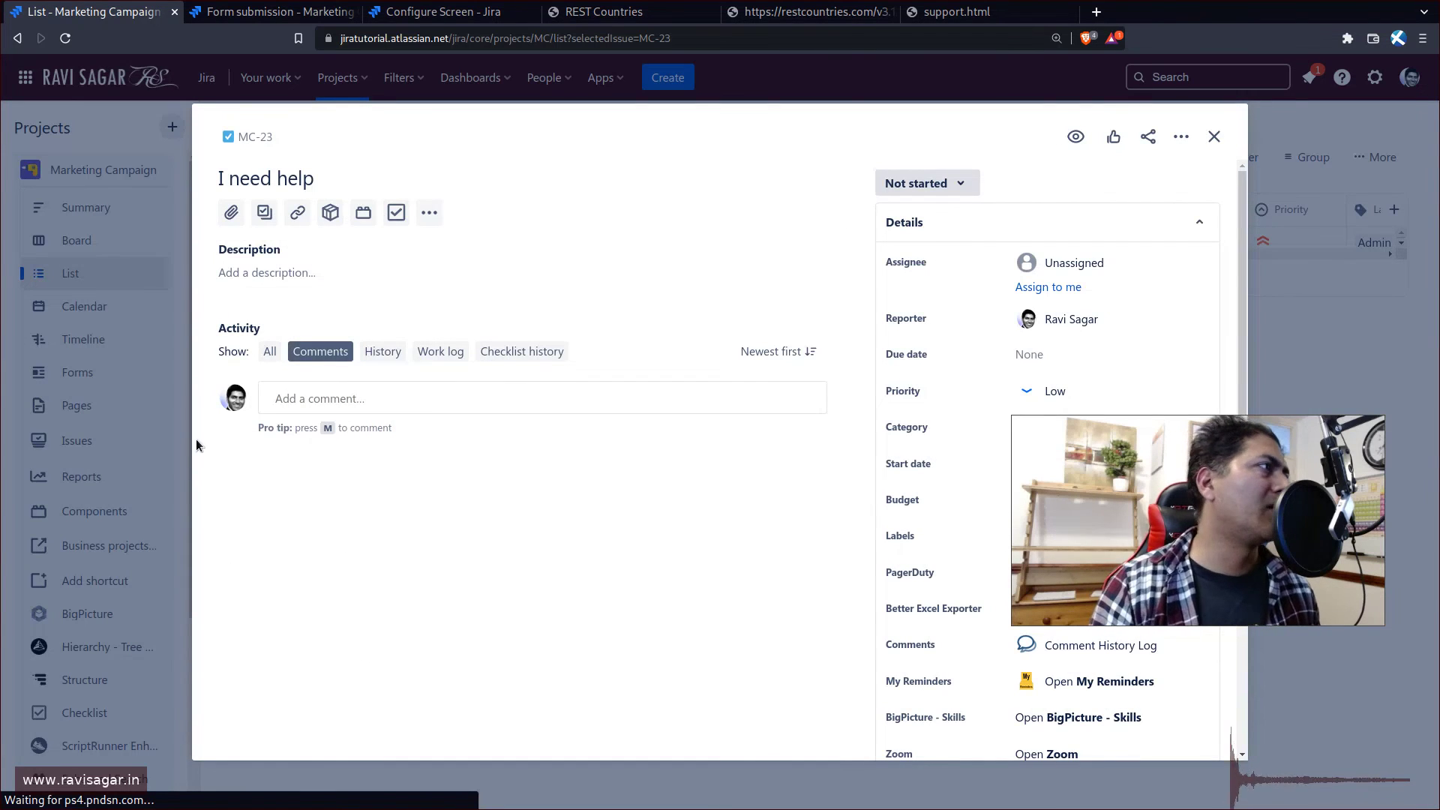
{"action": "left_click", "coordinate": [84, 375]}
{"action": "left_click", "coordinate": [87, 378]}
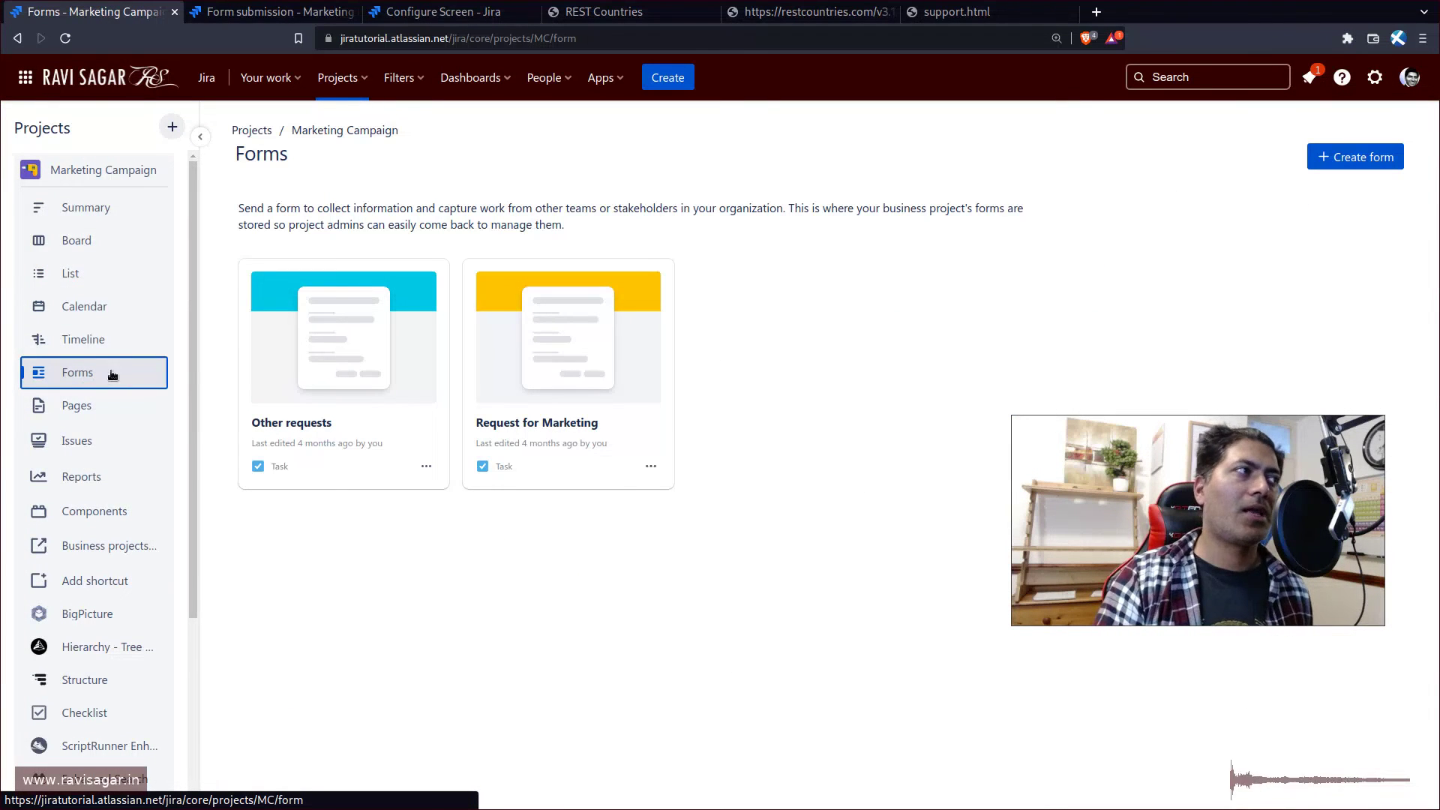
- Open the Other requests form card in the form builder
{"action": "left_click", "coordinate": [337, 449]}
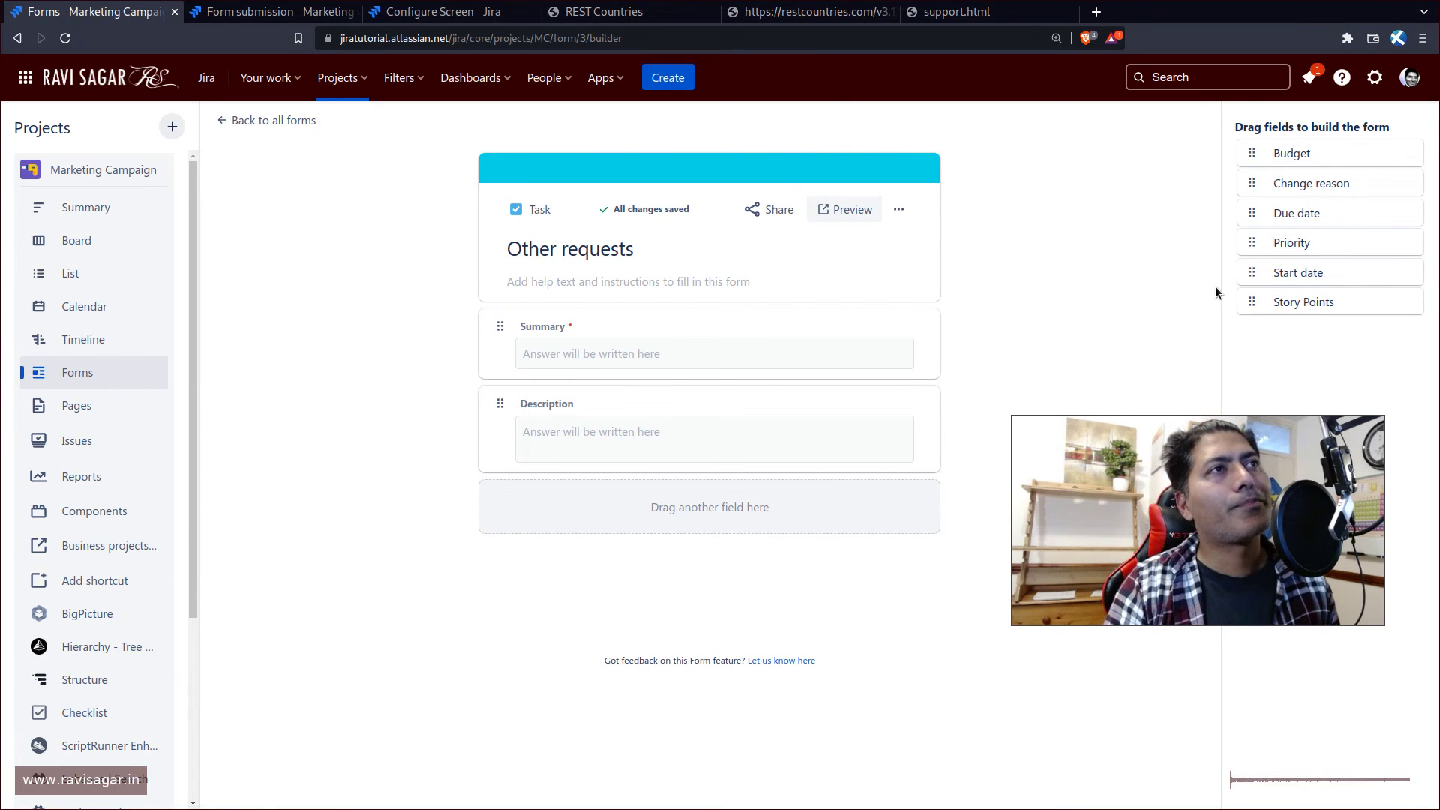
{"action": "mouse_move", "coordinate": [1170, 542]}
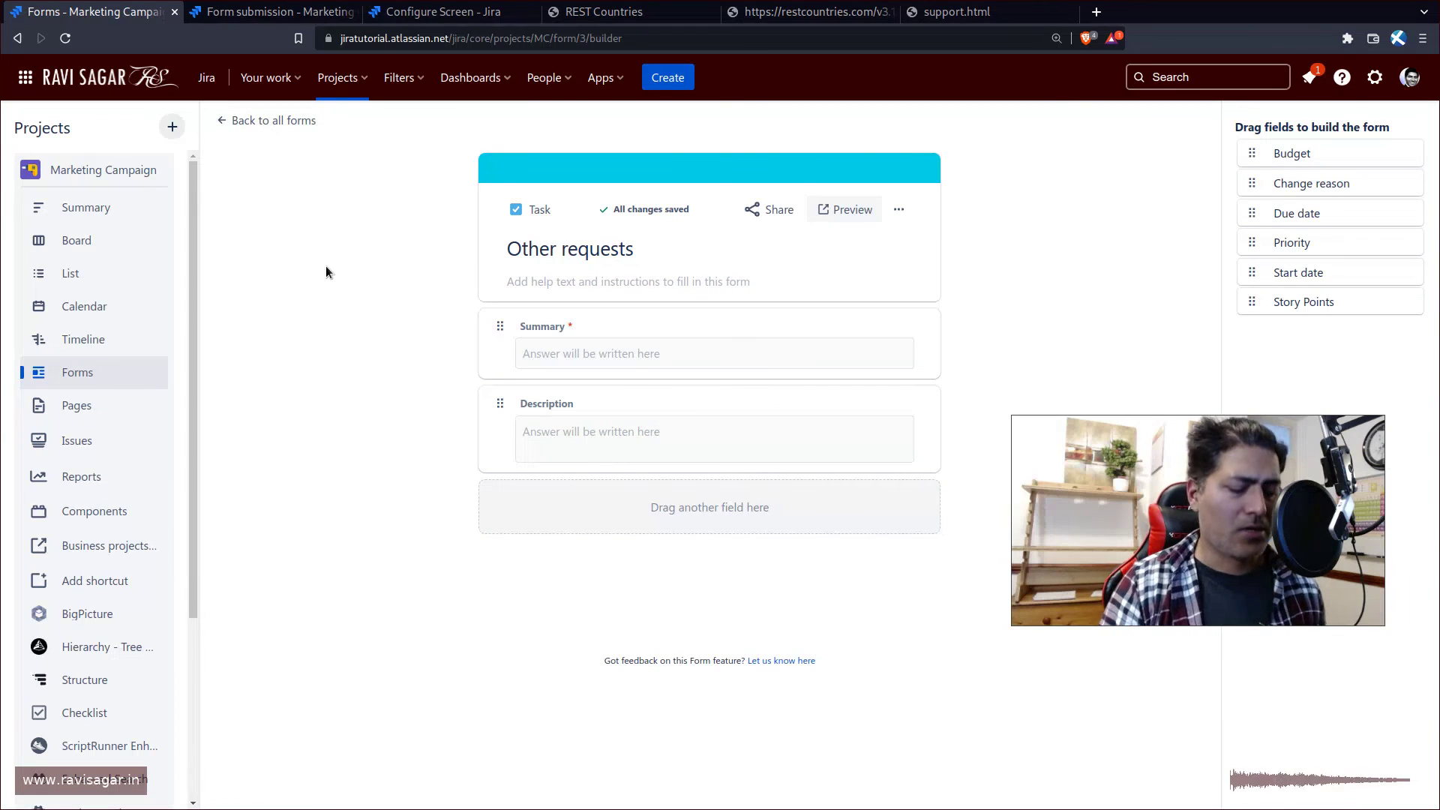
- Google 'jira work management forms' in a new tab and open Atlassian's 'Collect information for your team with forms' article
{"action": "key", "text": "ctrl+t"}
{"action": "type", "text": "goo"}
{"action": "key", "text": "Tab"}
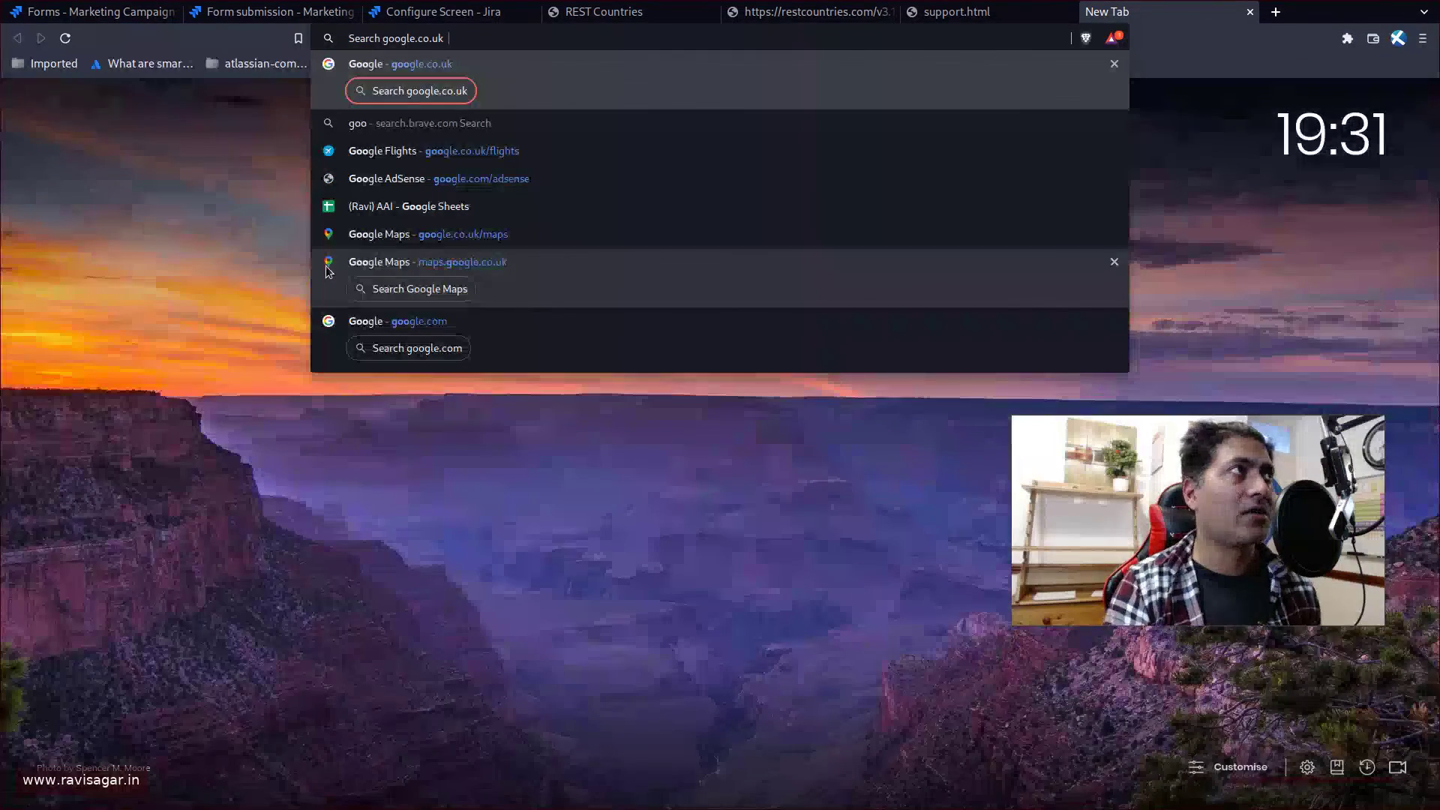
{"action": "type", "text": "jira work ma"}
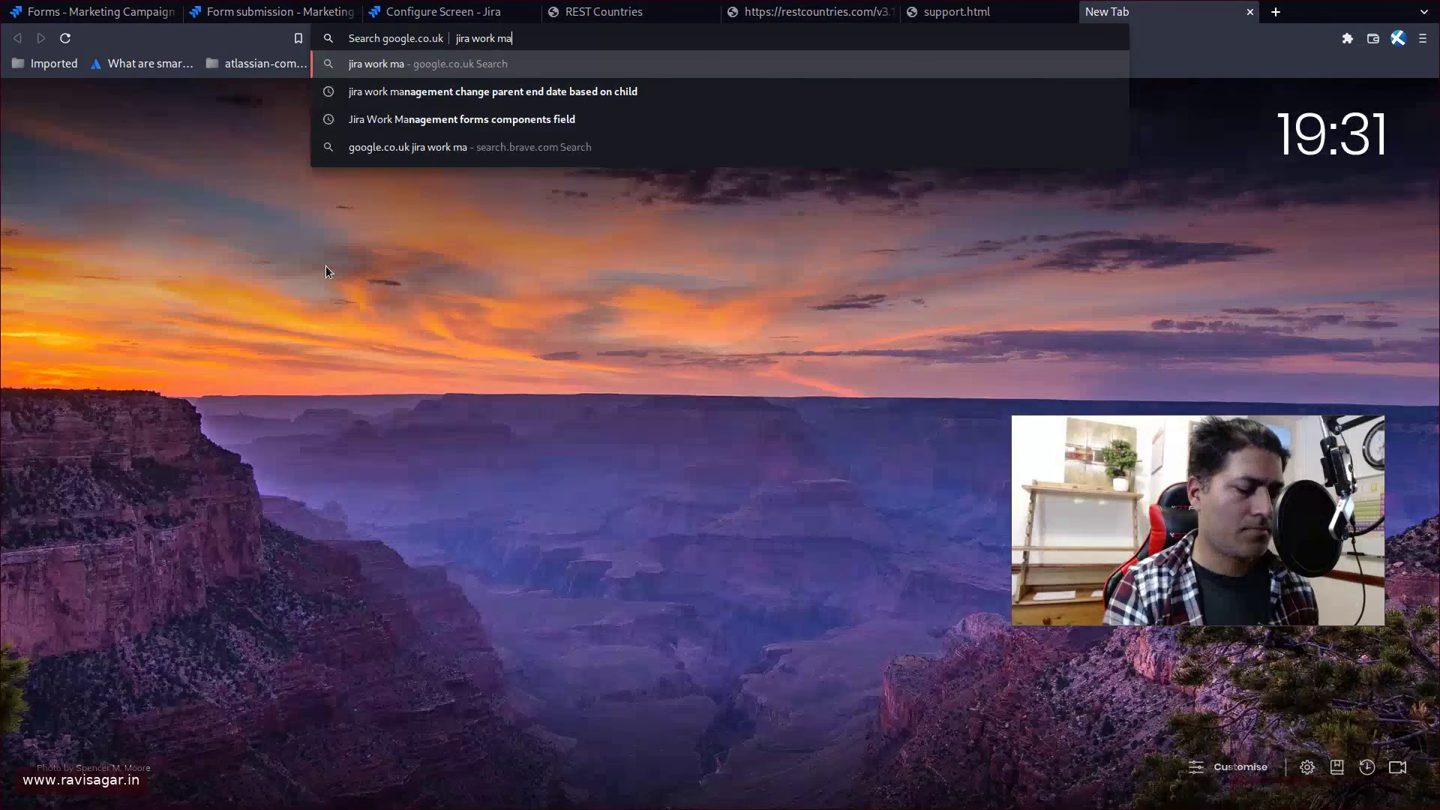
{"action": "type", "text": "mn"}
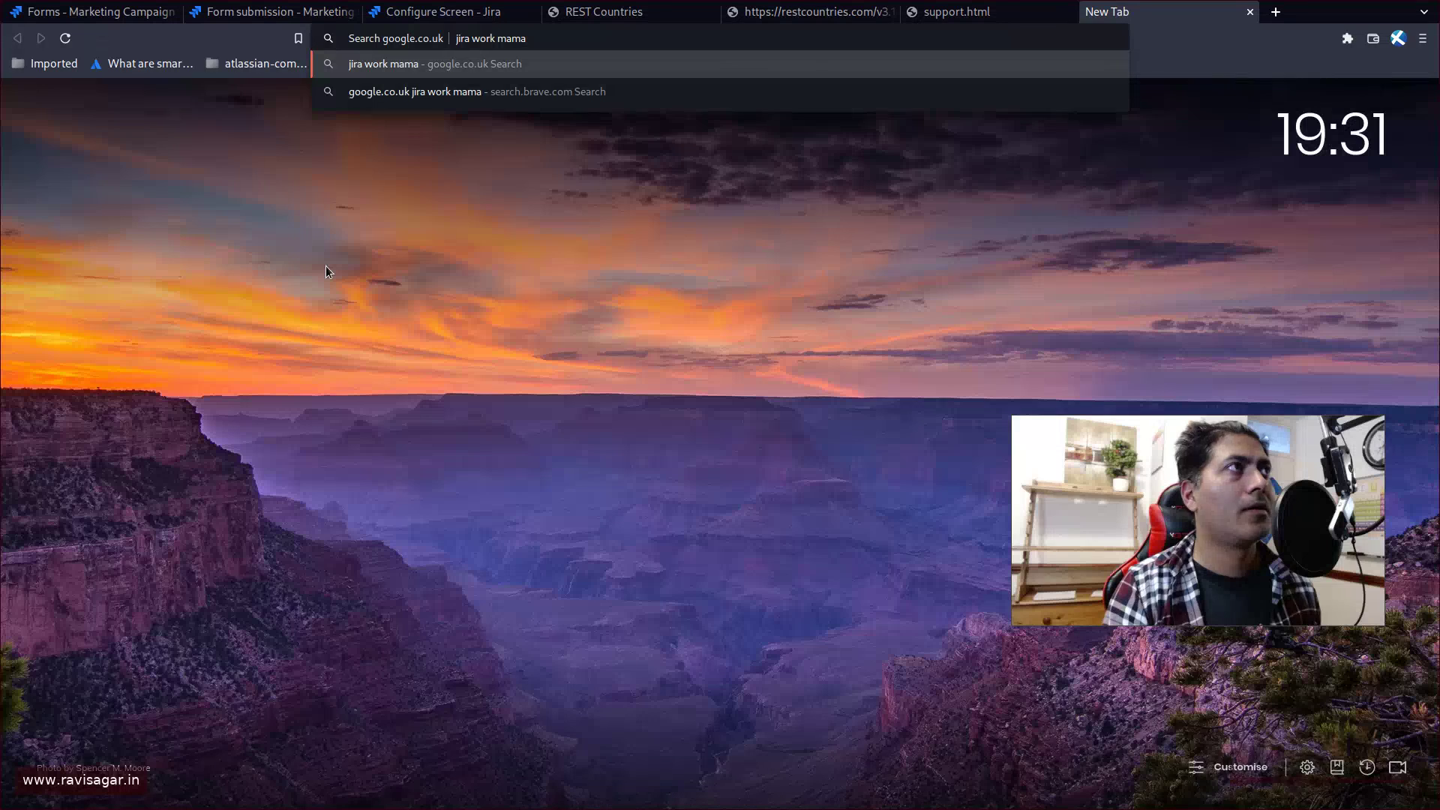
{"action": "key", "text": "BackSpace"}
{"action": "key", "text": "BackSpace"}
{"action": "type", "text": "nag"}
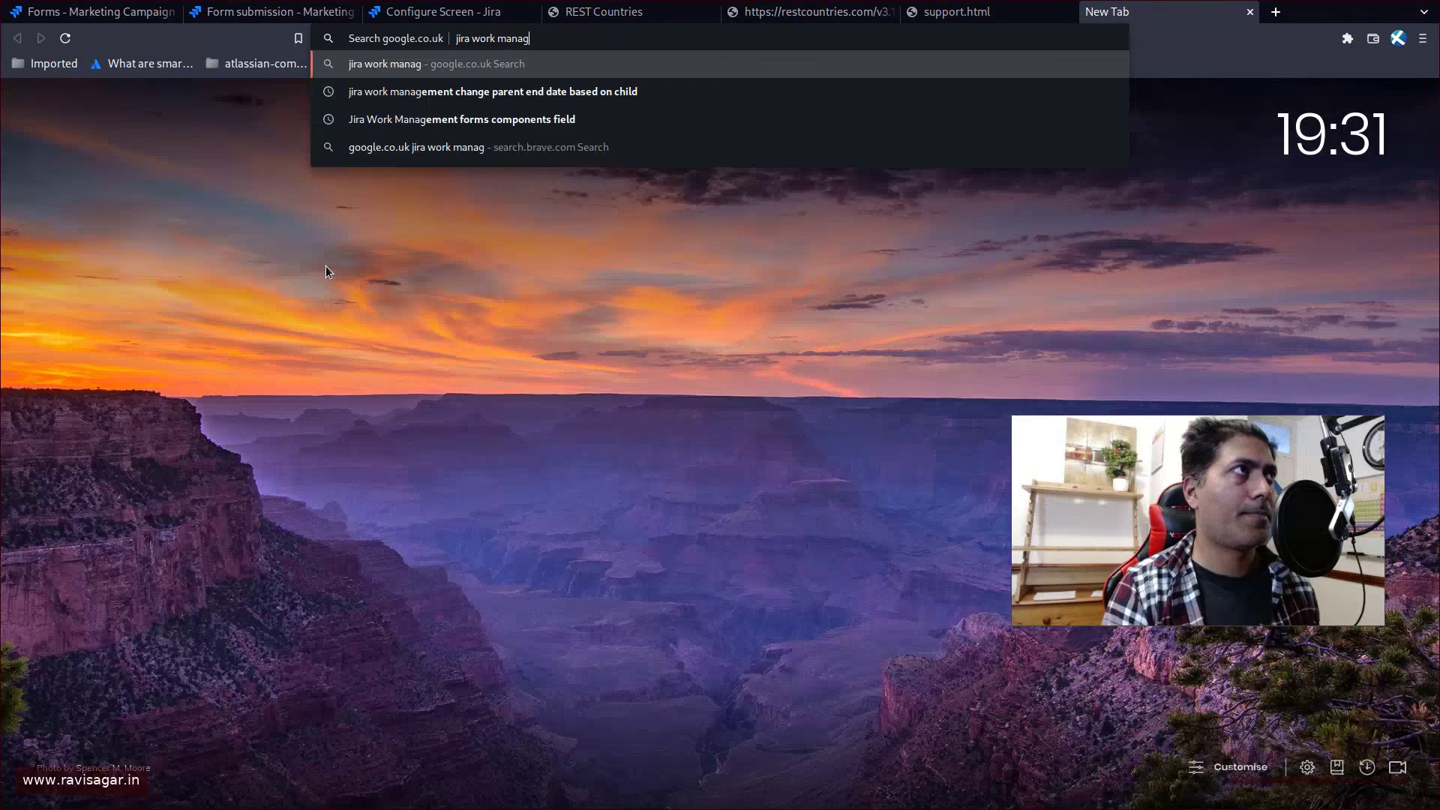
{"action": "type", "text": "ment for"}
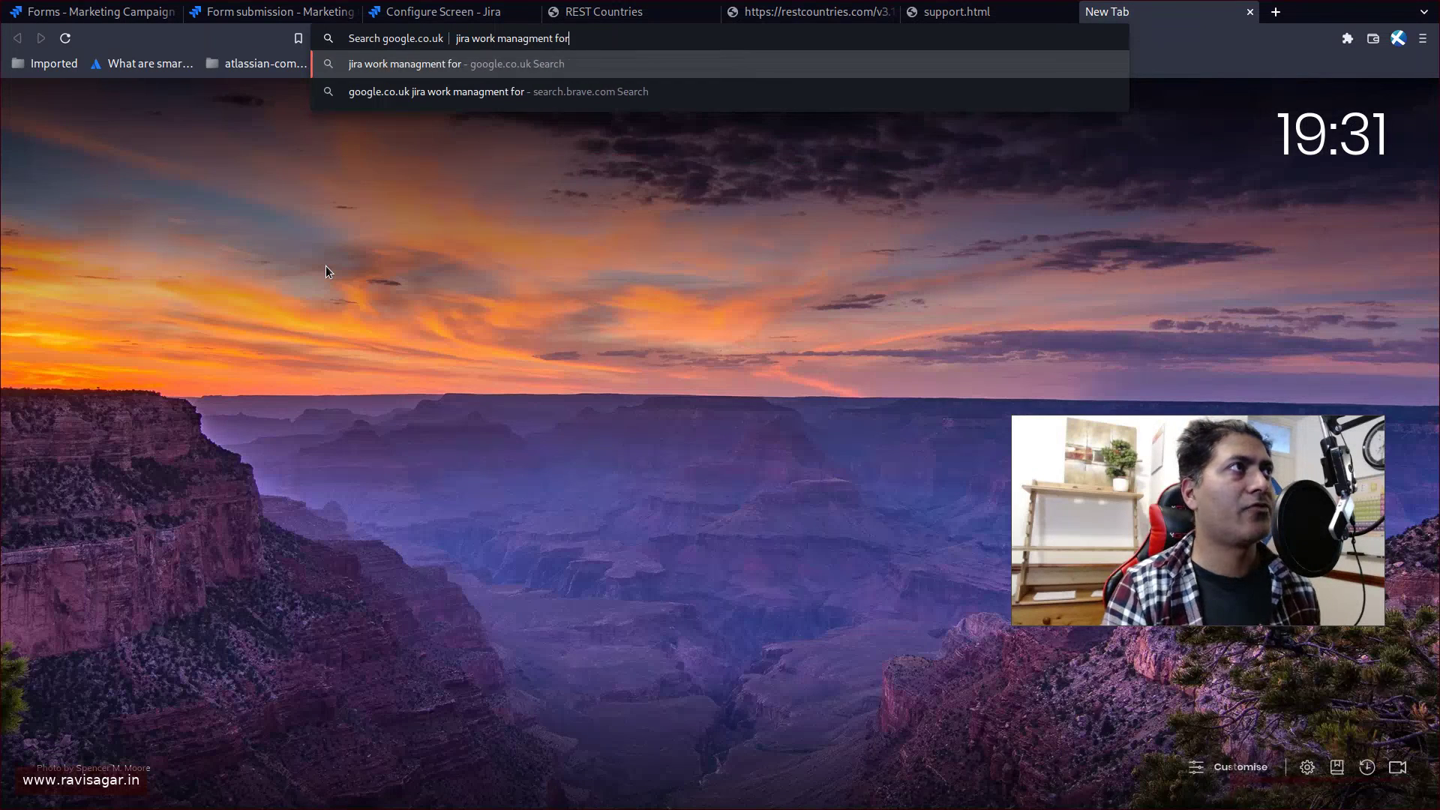
{"action": "type", "text": "ms"}
{"action": "key", "text": "Return"}
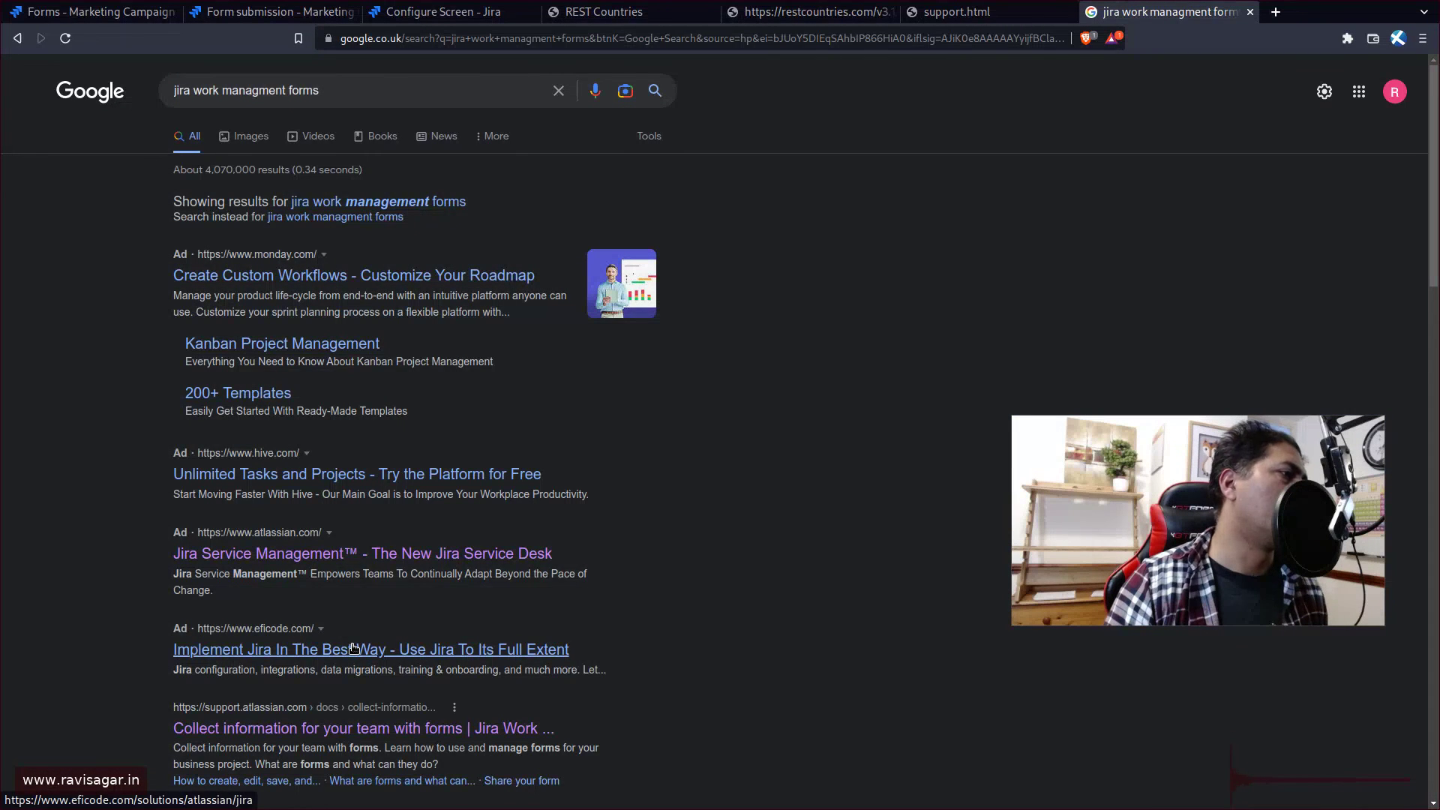
{"action": "scroll", "coordinate": [375, 613], "scroll_direction": "down", "scroll_amount": 3}
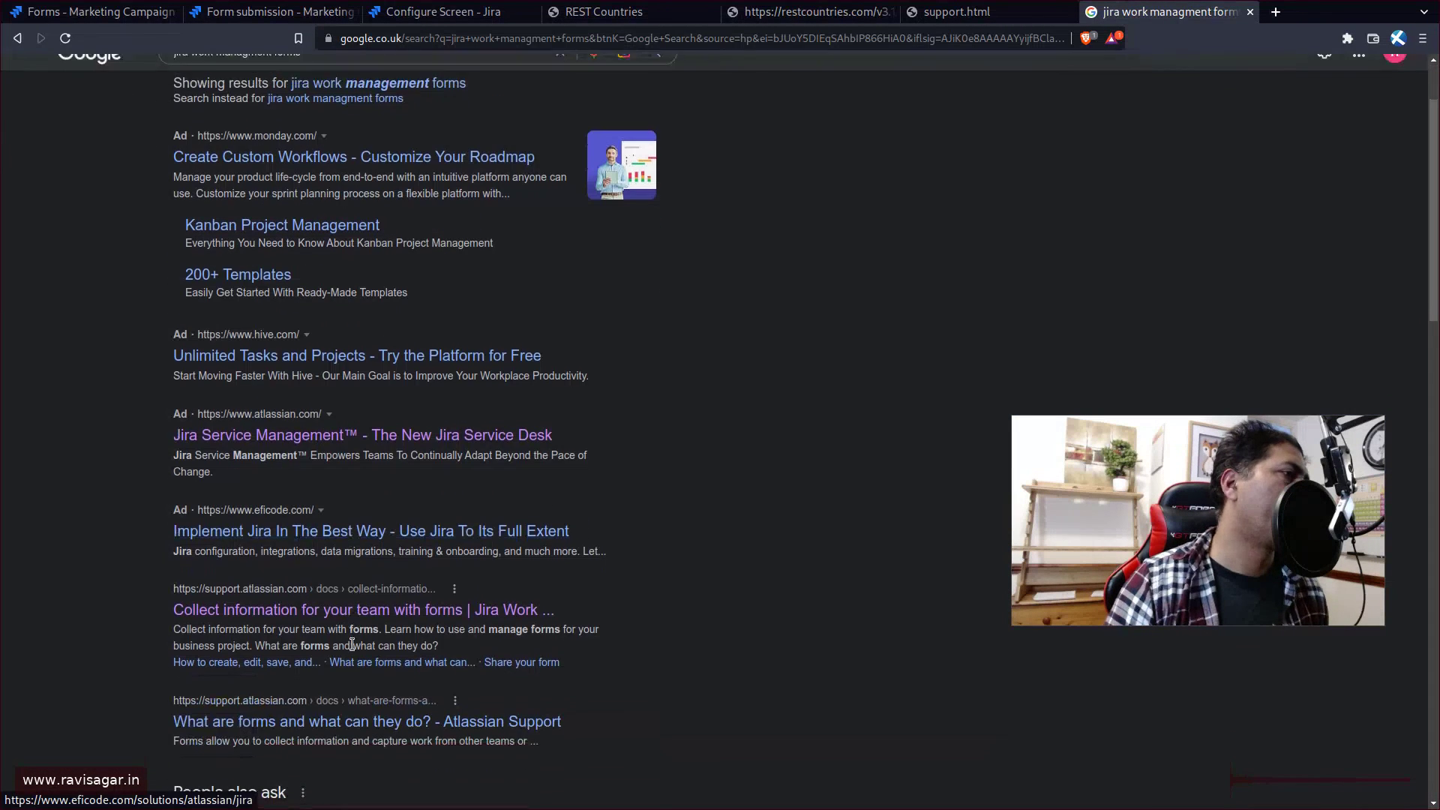
{"action": "left_click", "coordinate": [411, 610]}
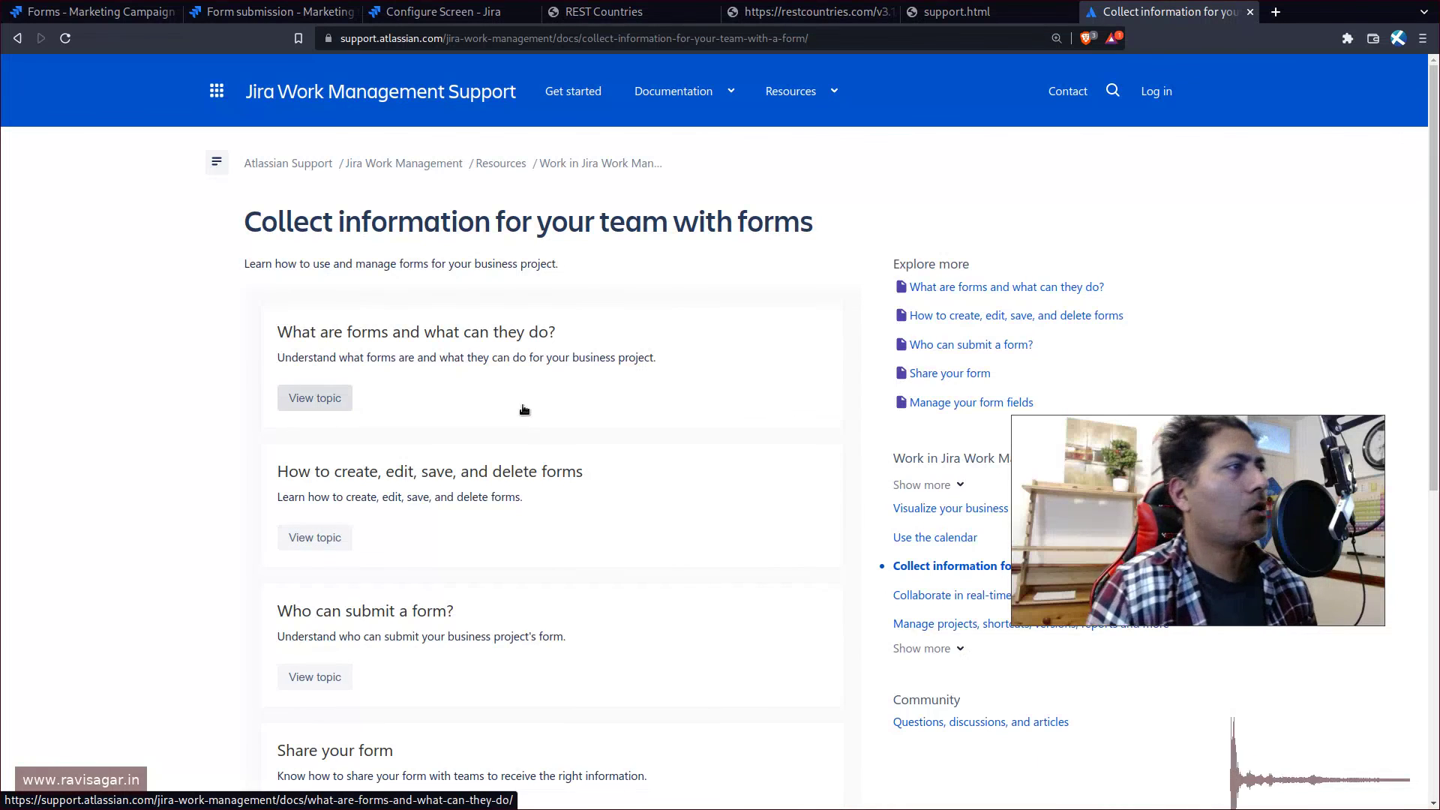
- Read the 'Who can submit a form?' topic, highlighting 'issue' in create issue permission, then return to Request for Marketing
{"action": "scroll", "coordinate": [525, 427], "scroll_direction": "down", "scroll_amount": 2}
{"action": "left_click", "coordinate": [323, 594]}
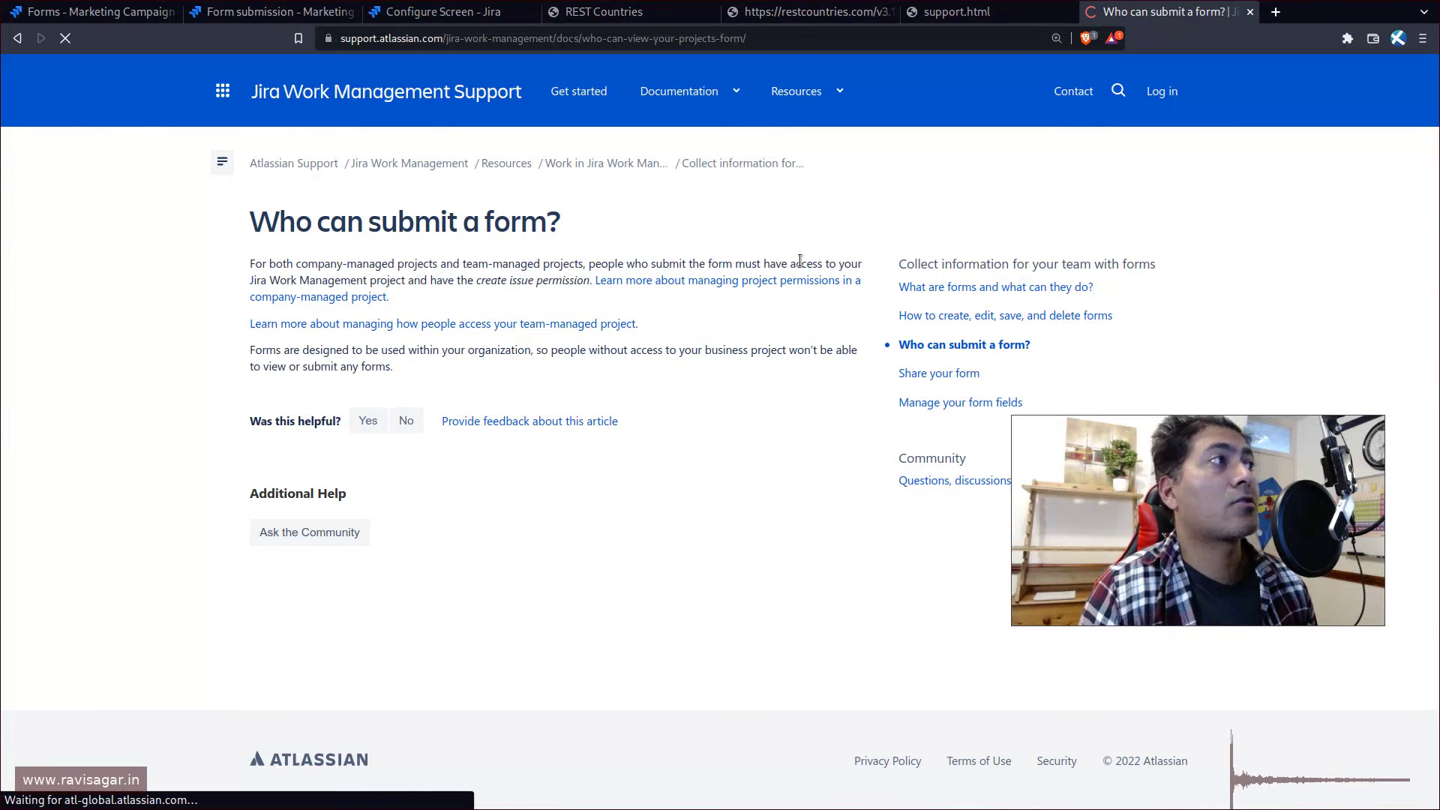
{"action": "double_click", "coordinate": [517, 279]}
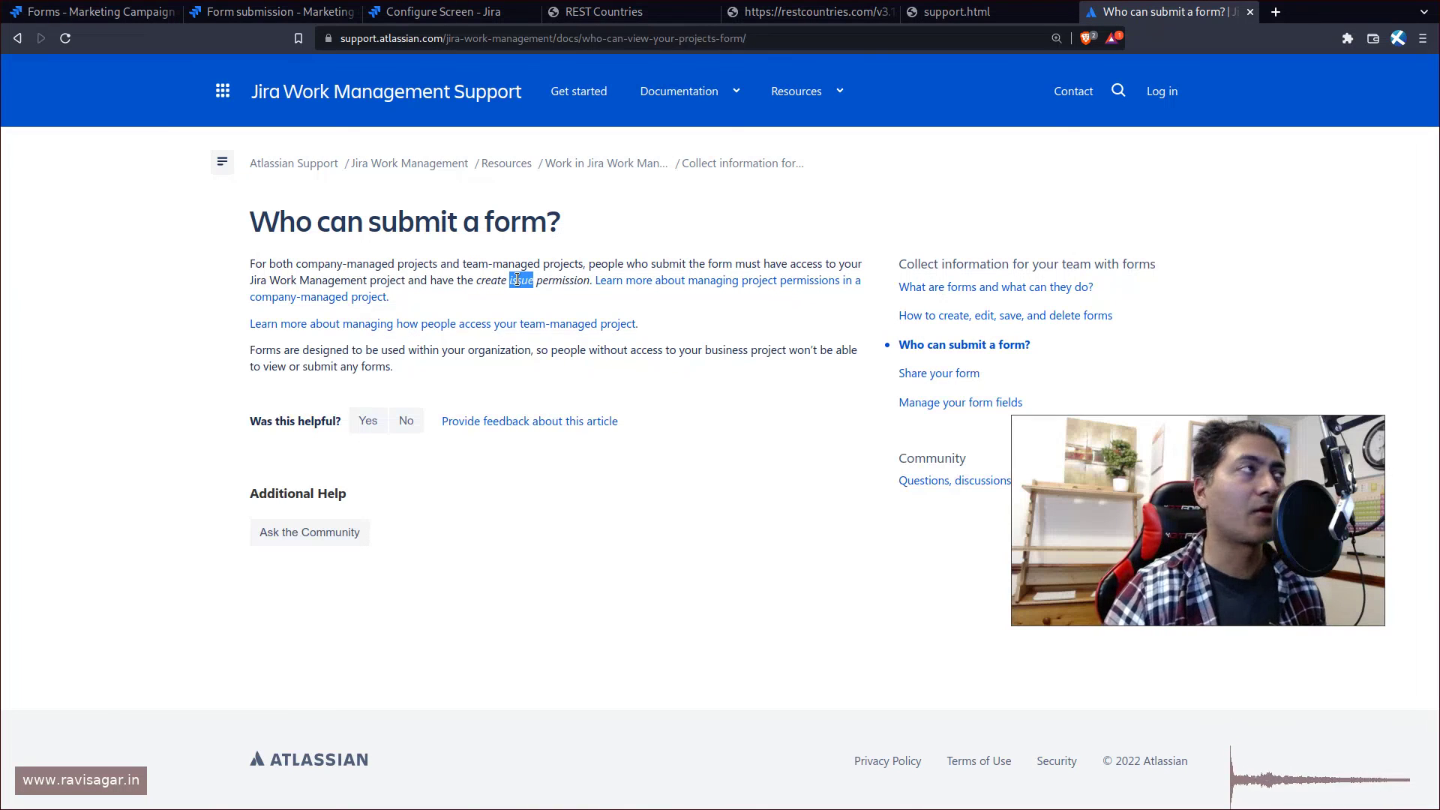
{"action": "key", "text": "ctrl+Tab"}
{"action": "key", "text": "ctrl+Tab"}
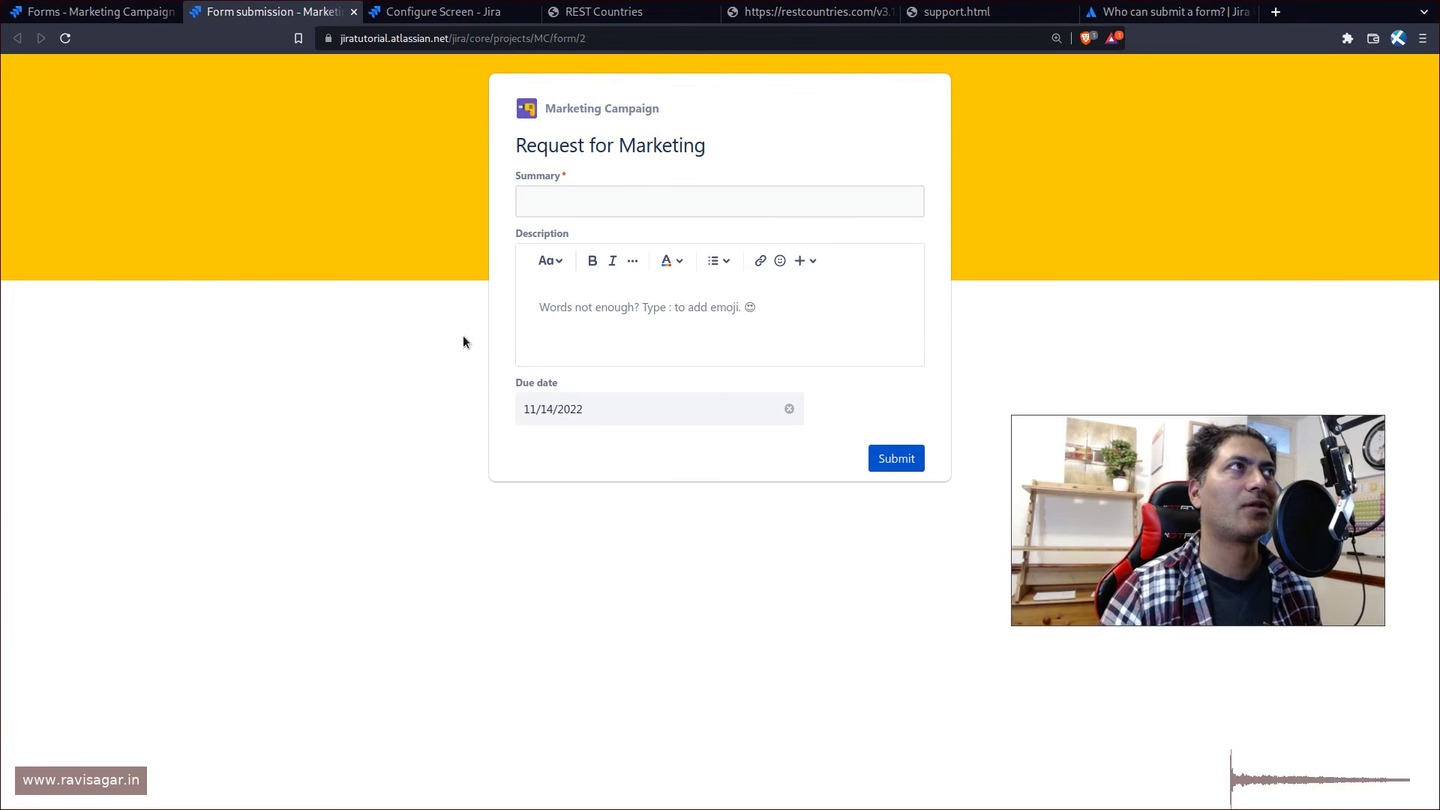
{"action": "mouse_move", "coordinate": [1165, 617]}
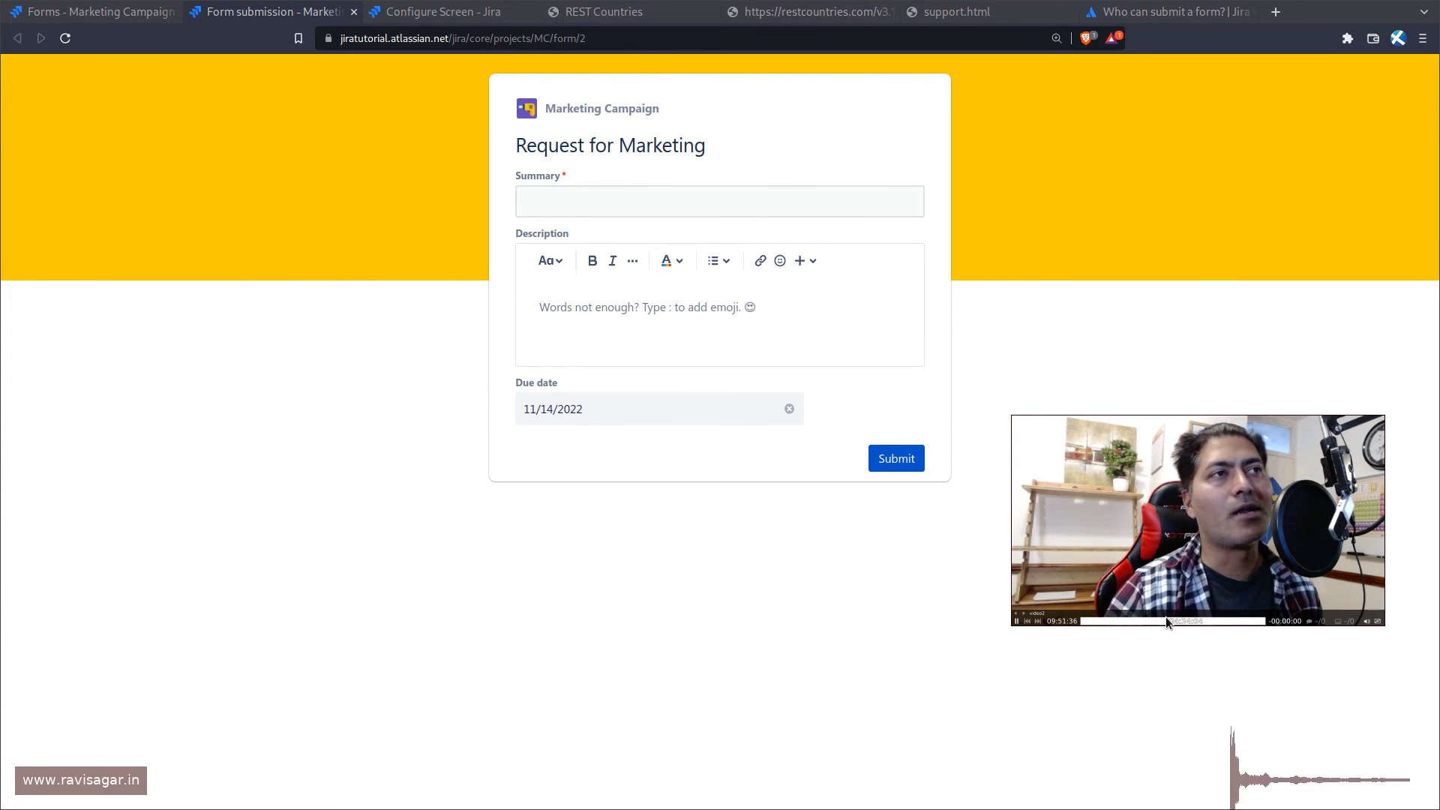